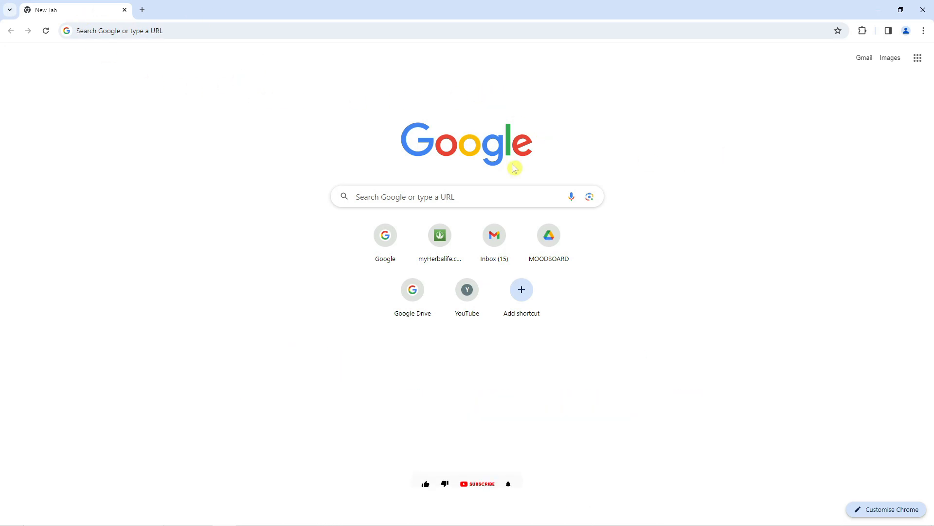
Step: Open the Google homepage
click(187, 29)
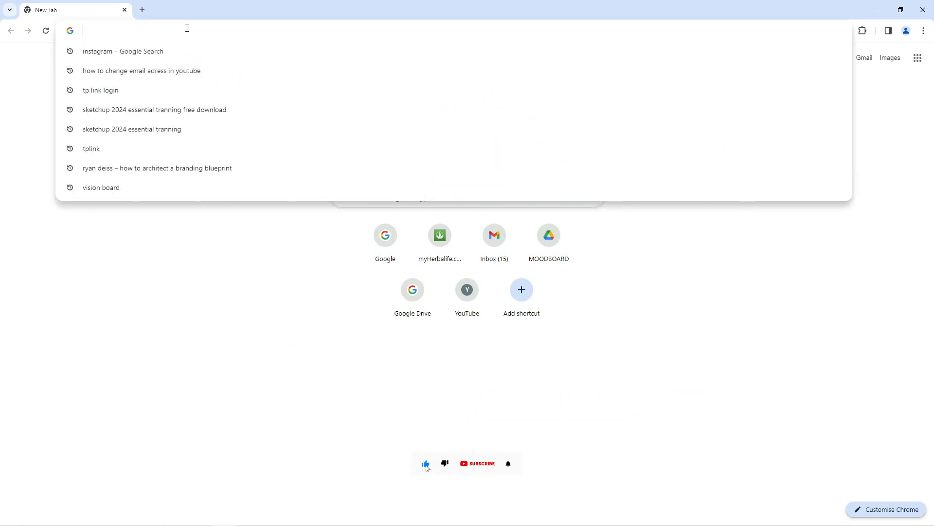
text(google)
key(Return)
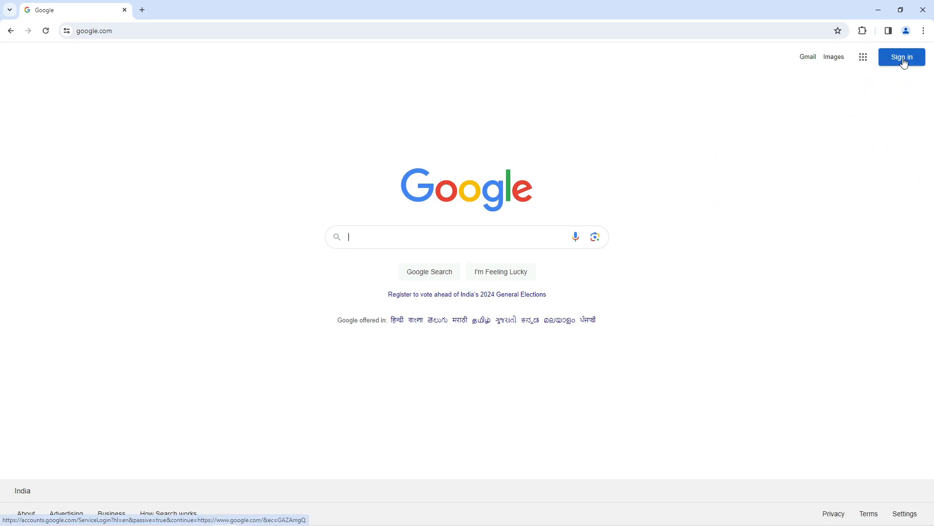
Step: Sign in to the listed Google account by entering the account password
click(902, 57)
click(441, 250)
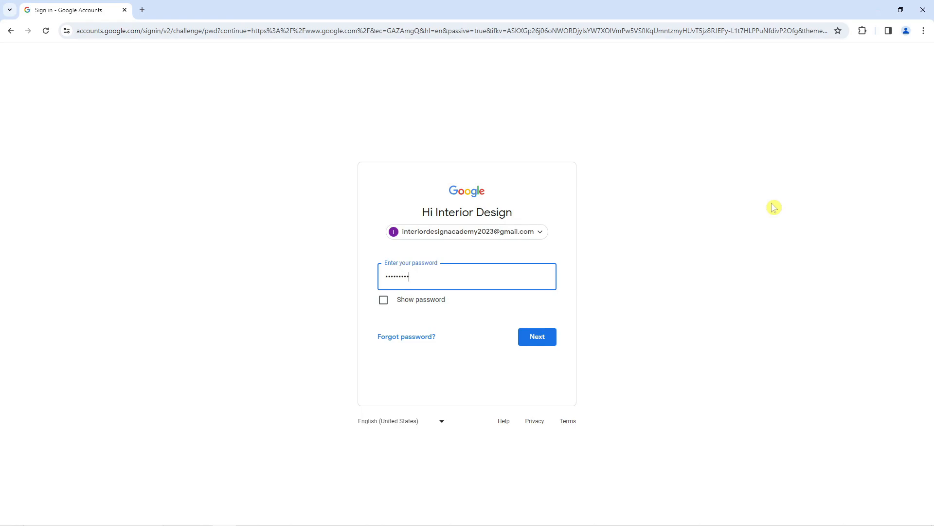
key(Return)
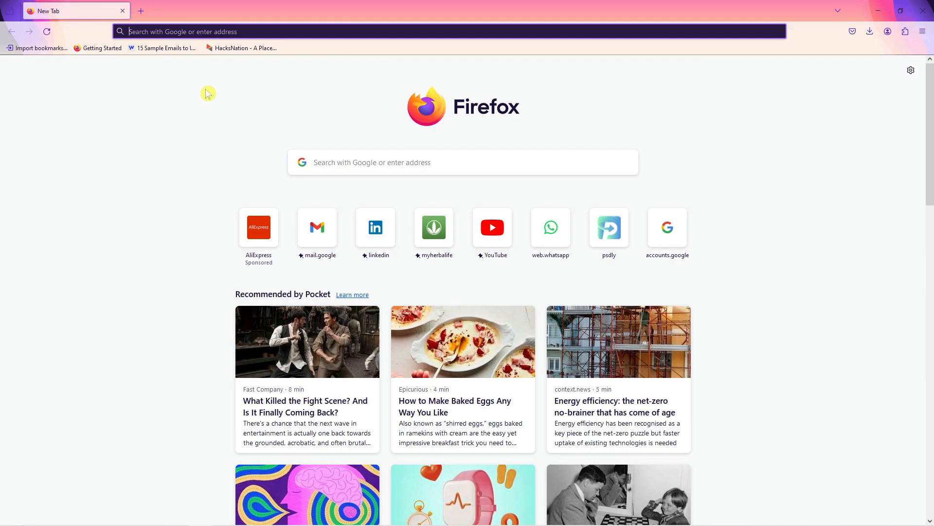
Step: Switch to Firefox, search the web for "google drive" and open the Google Drive sign-in result
text(ggop)
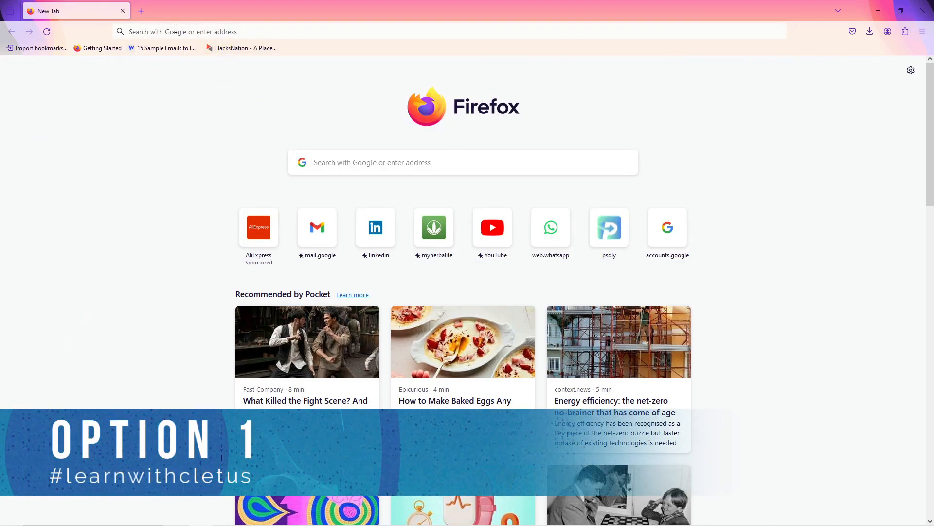
click(175, 31)
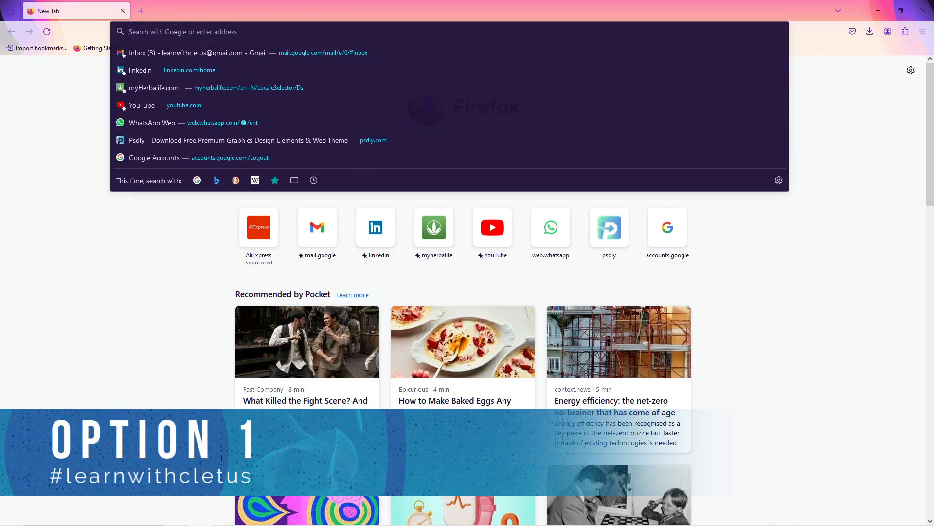
text(goodl)
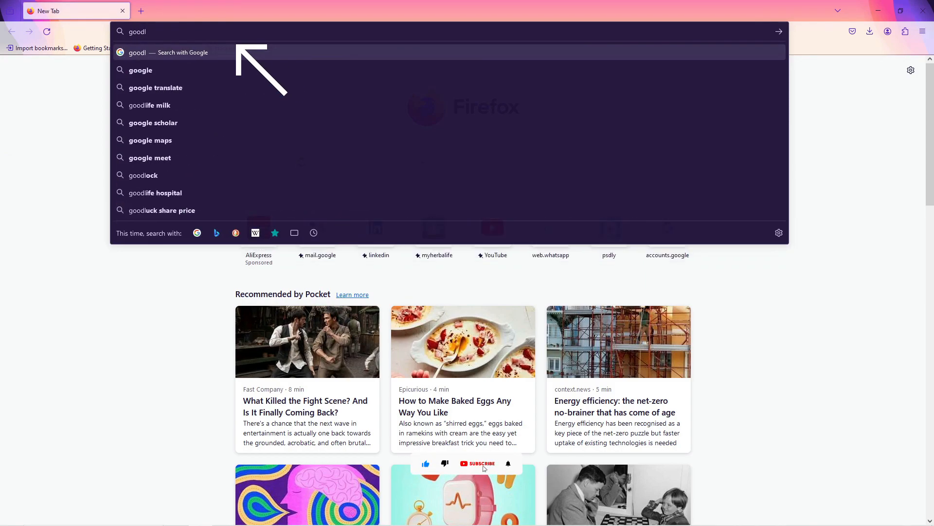
key(BackSpace)
key(BackSpace)
text(gle drive)
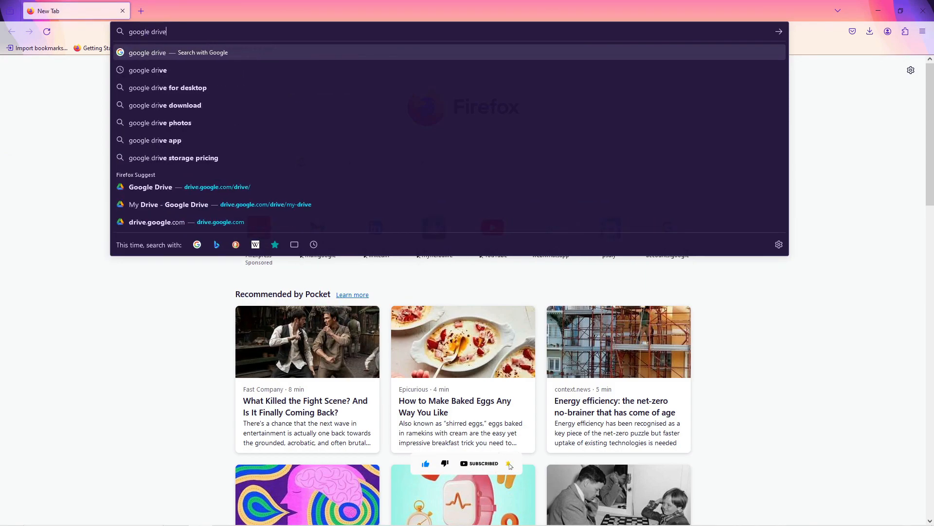
key(Return)
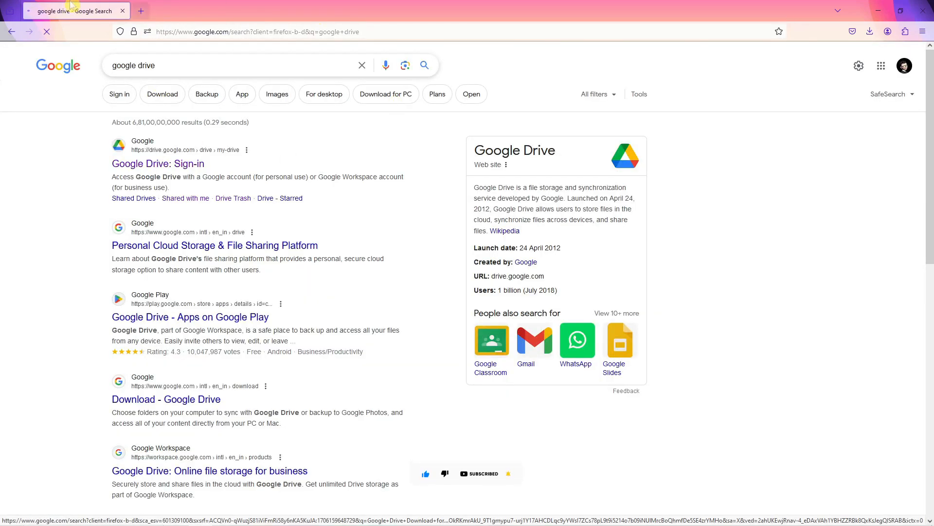
click(175, 165)
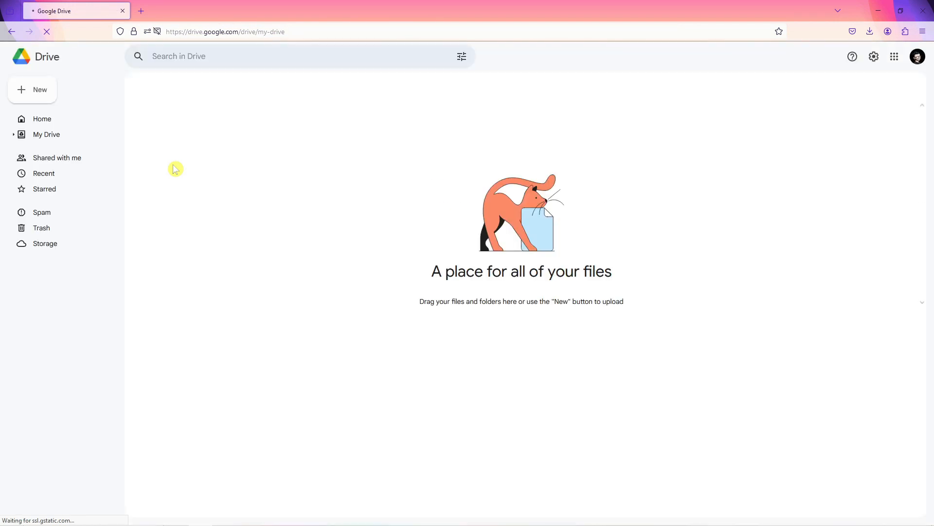
Step: Open google.com in a new browser tab
click(143, 11)
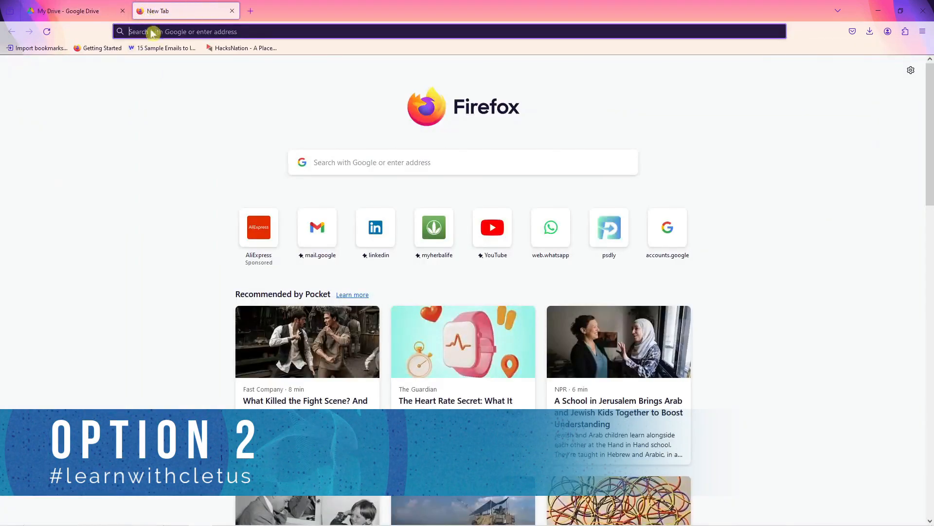
click(449, 28)
text(google.com)
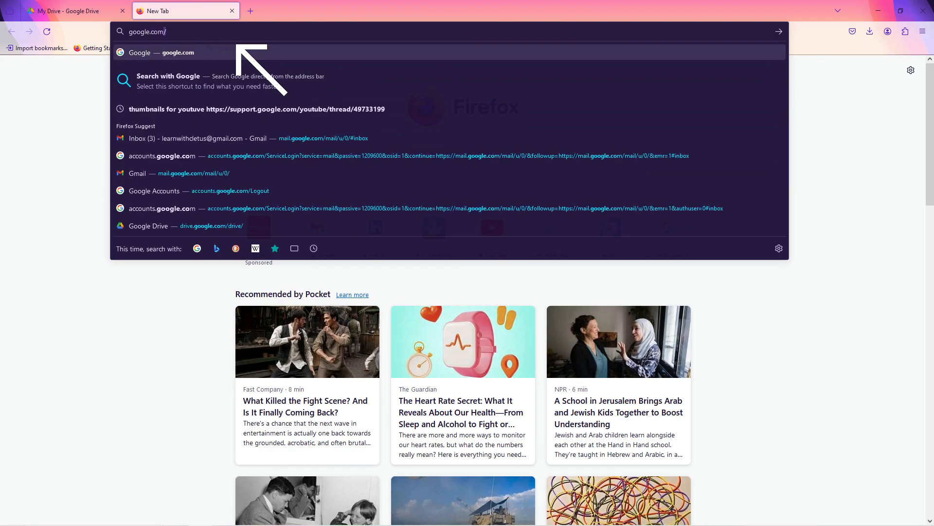
key(Return)
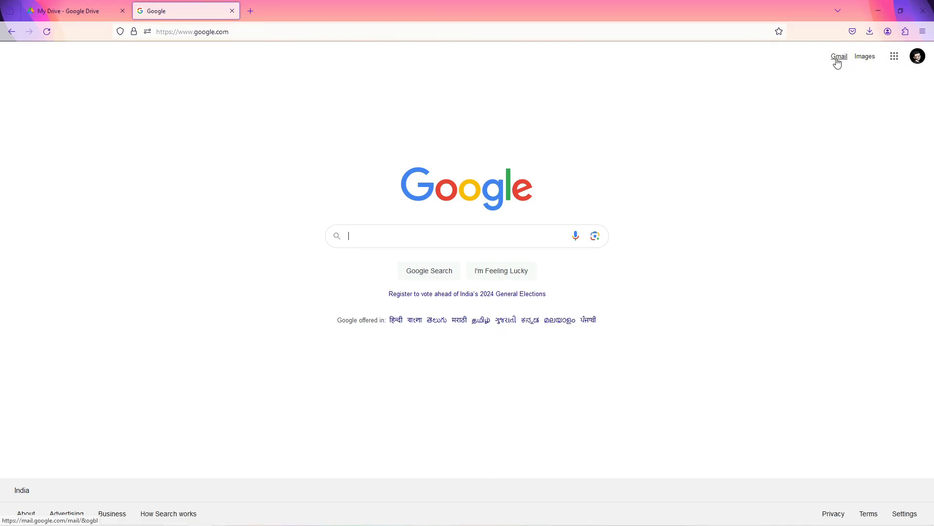
Step: Look through the list of Google apps and launch Drive from it
click(893, 58)
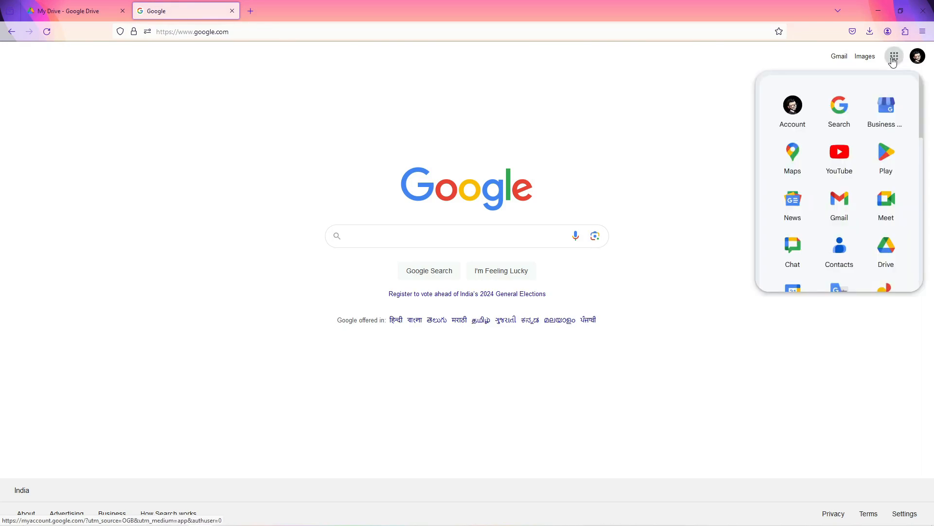
scroll(804, 166, down, 5)
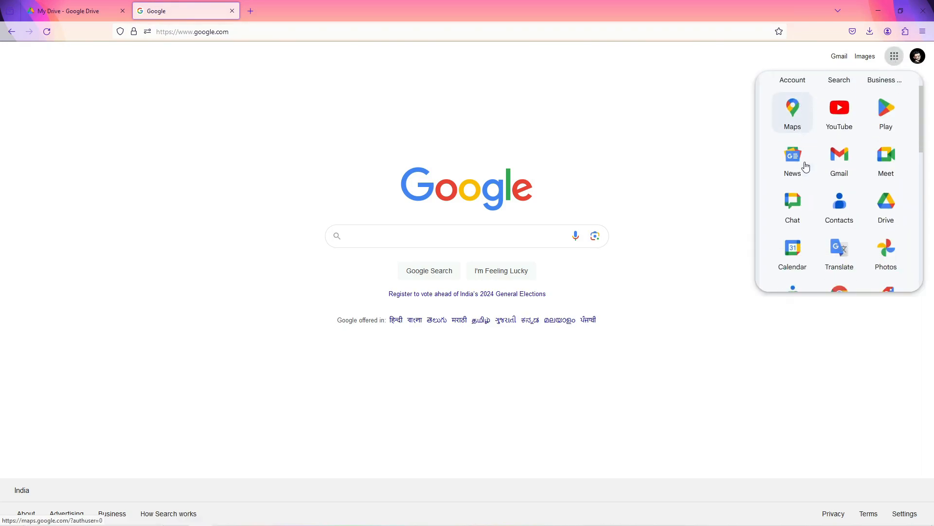
scroll(806, 166, down, 5)
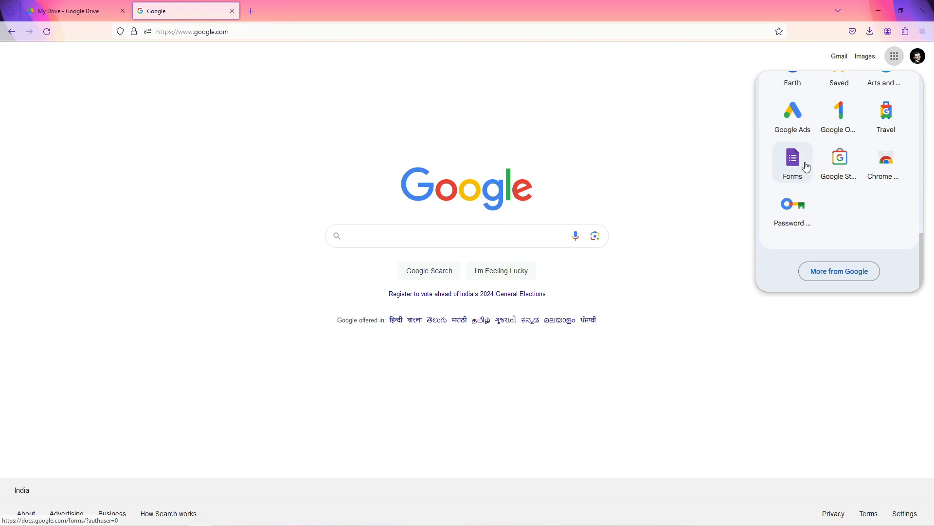
scroll(806, 167, up, 4)
scroll(805, 167, up, 5)
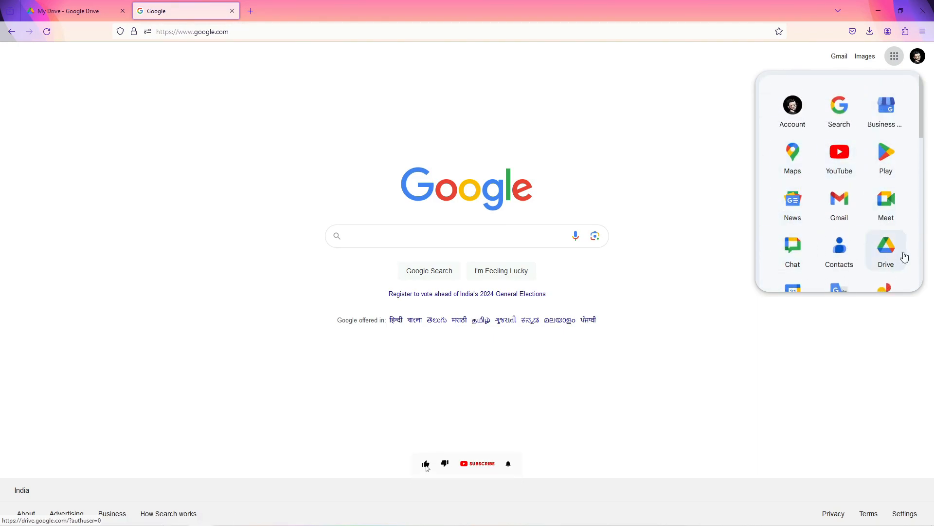
click(891, 252)
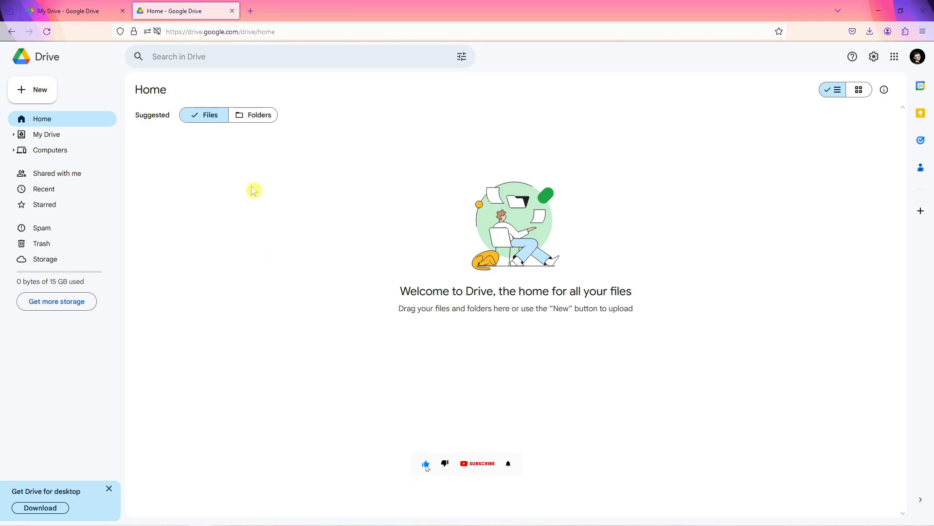
Step: Examine Drive's search field and the choices for creating or uploading items, including the additional Google apps
click(50, 62)
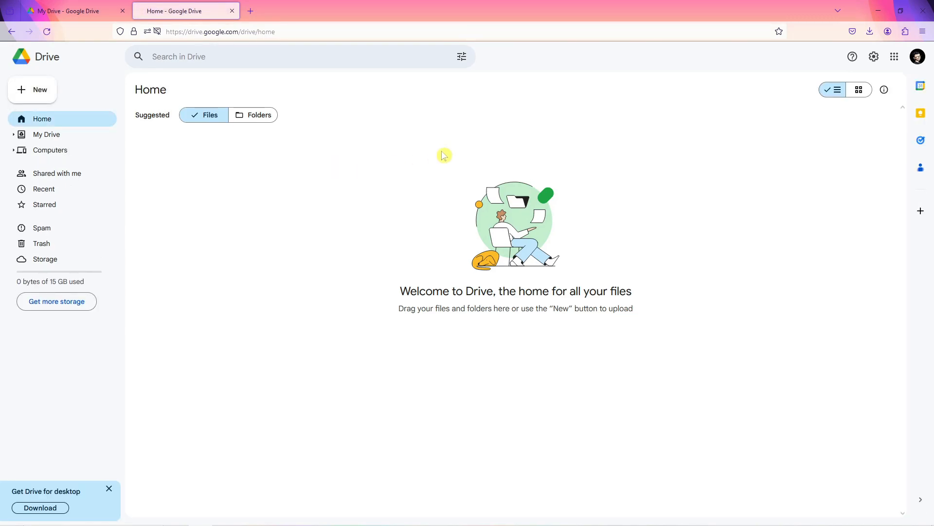
click(182, 58)
click(384, 118)
click(41, 88)
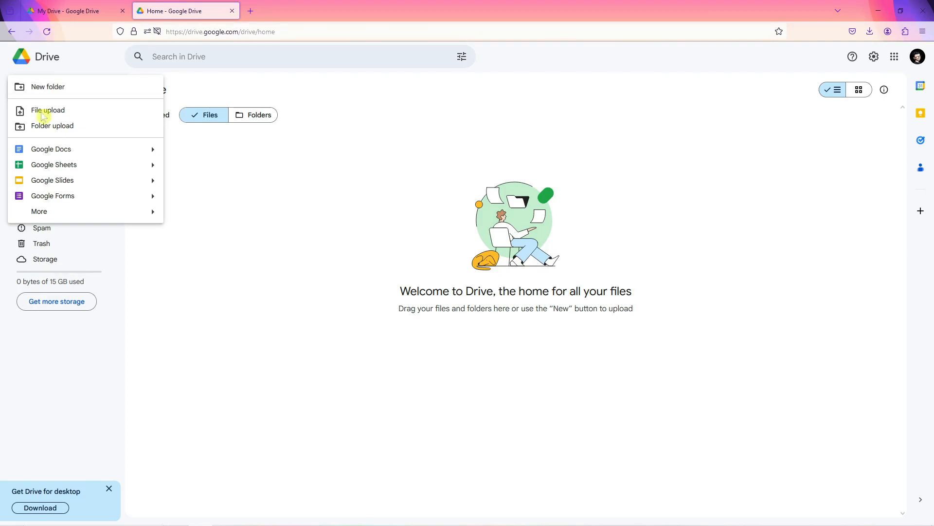
mouse_move(55, 214)
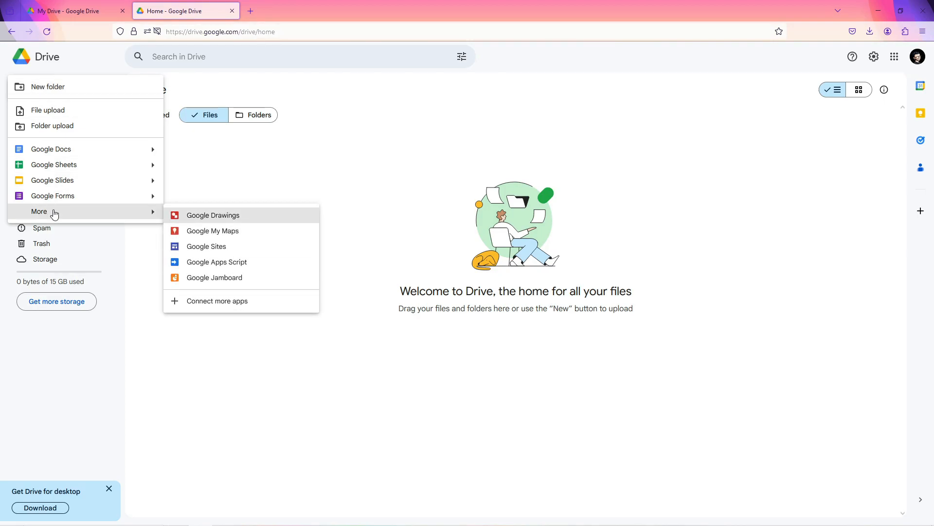
key(Escape)
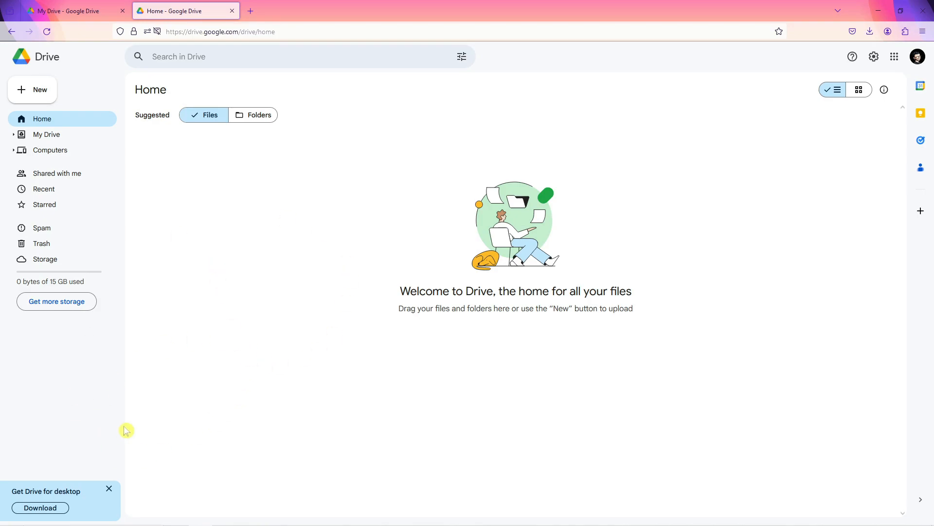
Step: Dismiss the Drive for desktop banner and open the Drive for desktop download page from Drive's settings options
click(69, 510)
click(109, 488)
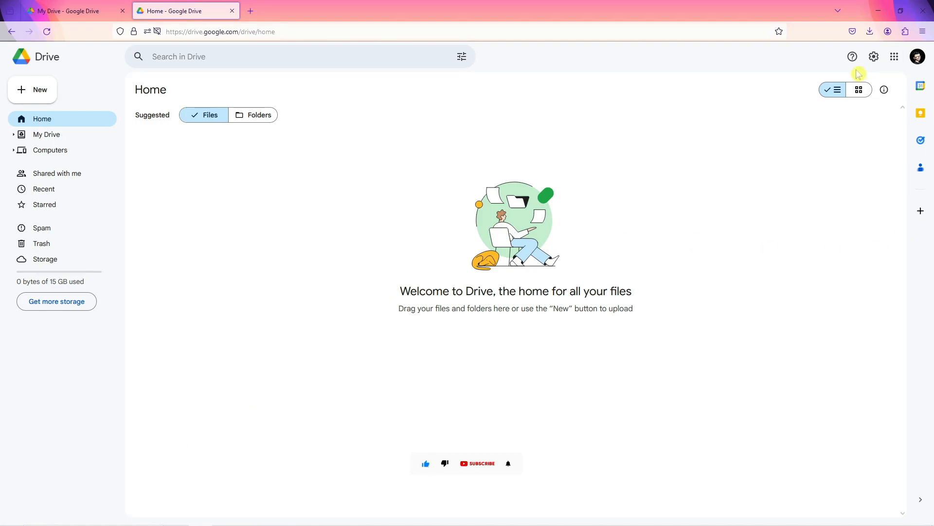
click(874, 58)
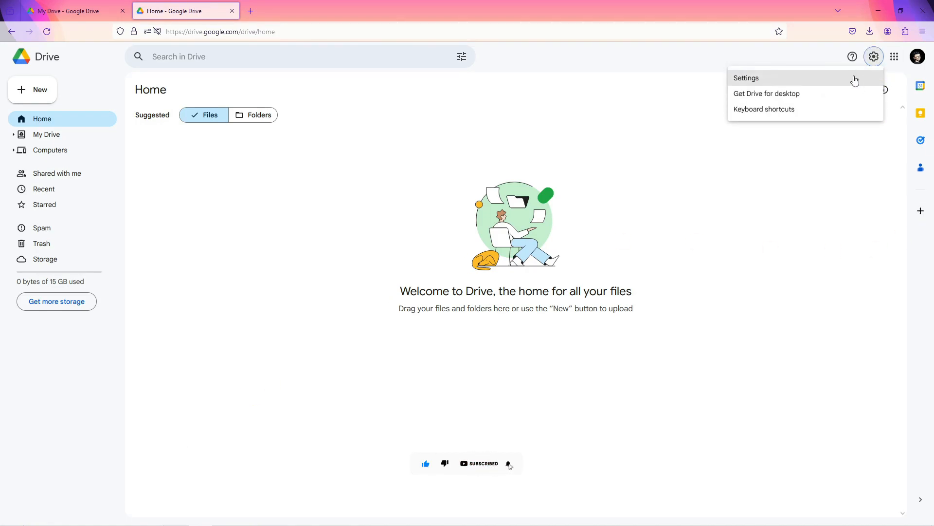
click(794, 98)
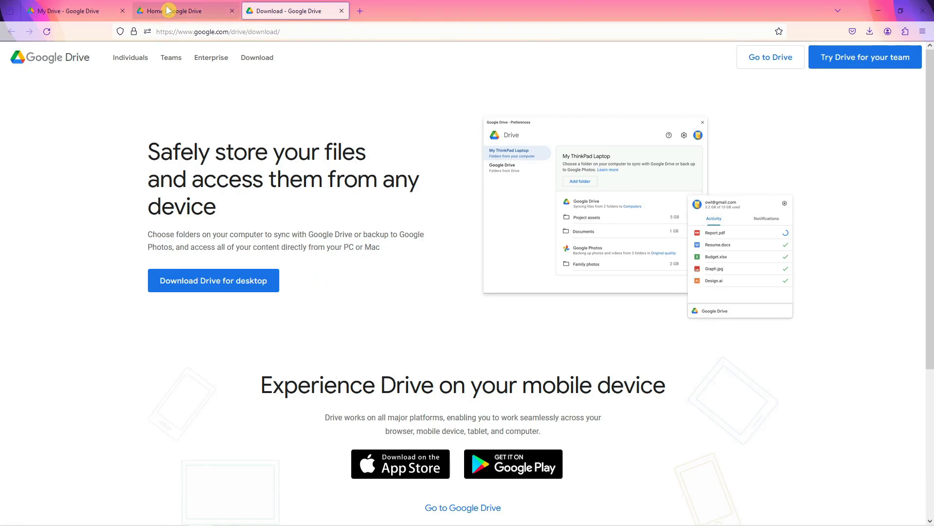
Step: Return to the Drive home page and compare its suggested Folders and Files views and its grid and list layouts
click(181, 11)
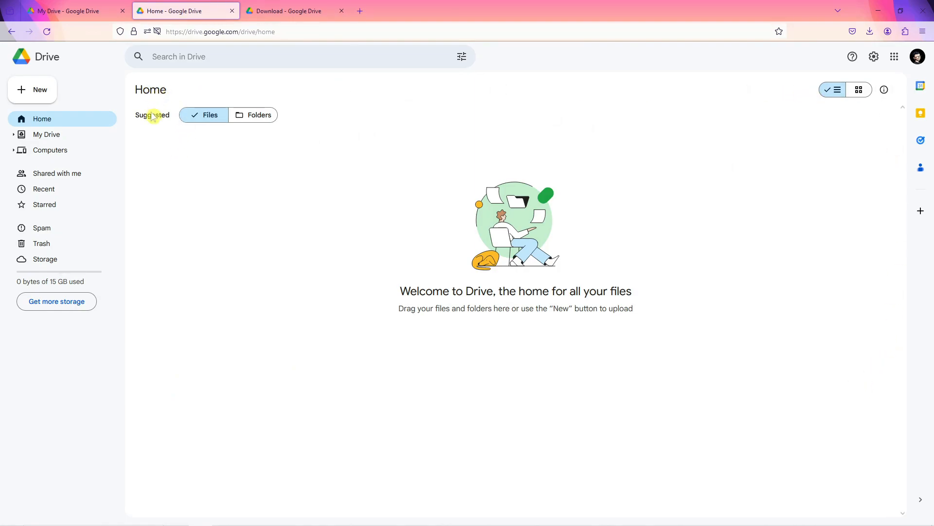
click(253, 120)
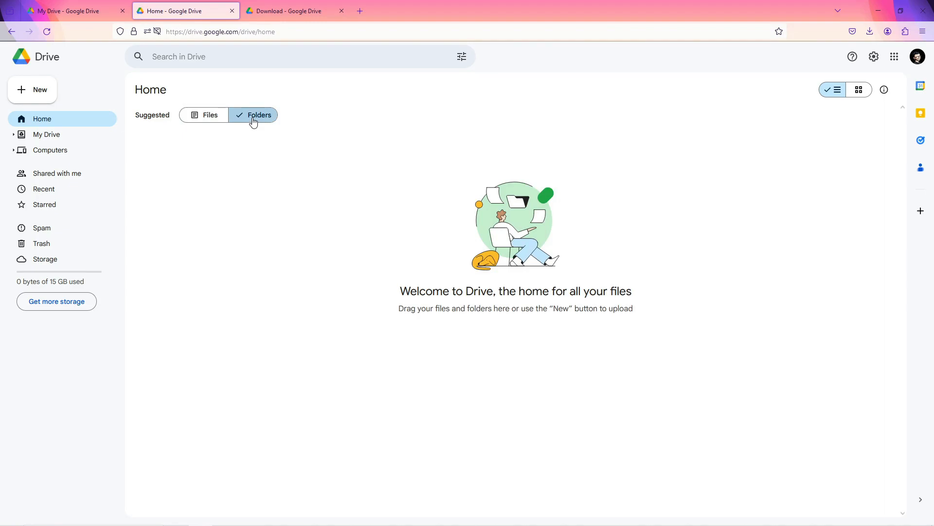
click(206, 119)
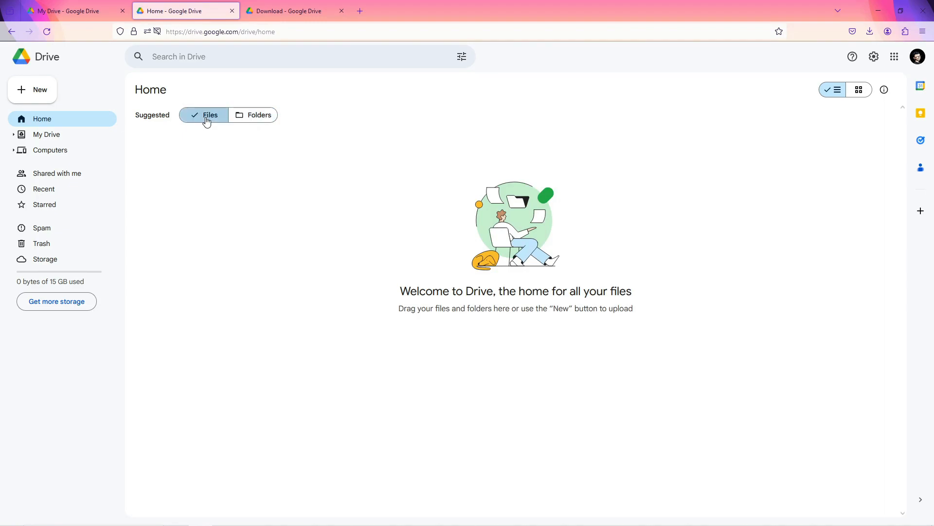
click(870, 92)
click(836, 93)
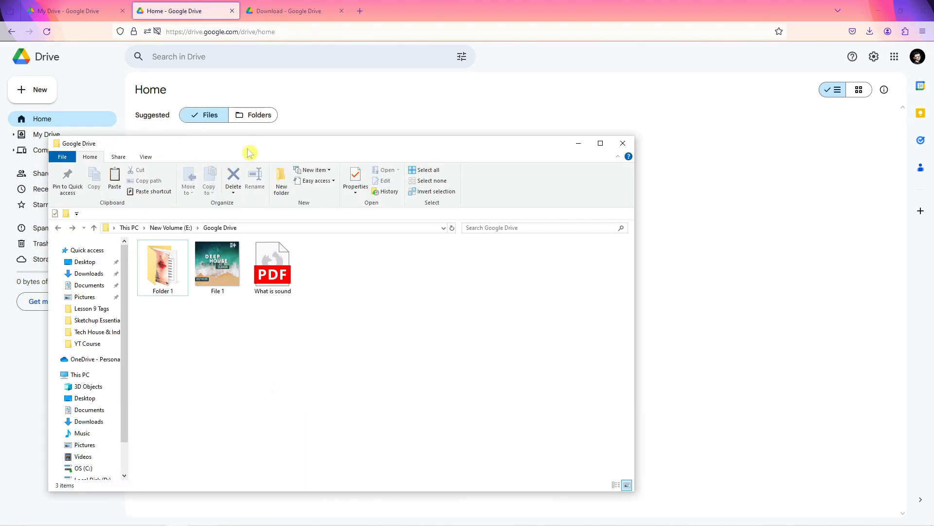
Step: Look over Folder 1, File 1 and the What is sound PDF in the computer's Google Drive folder
drag(248, 151, 323, 144)
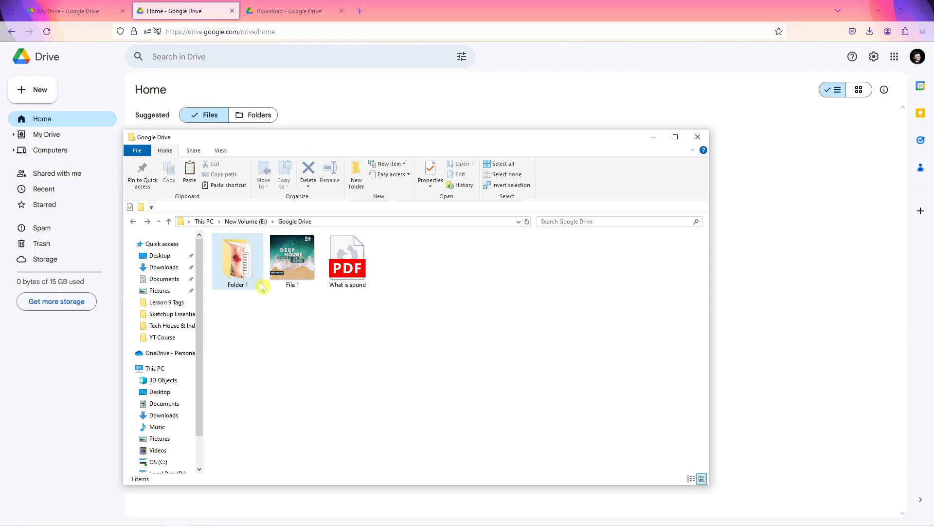
click(238, 263)
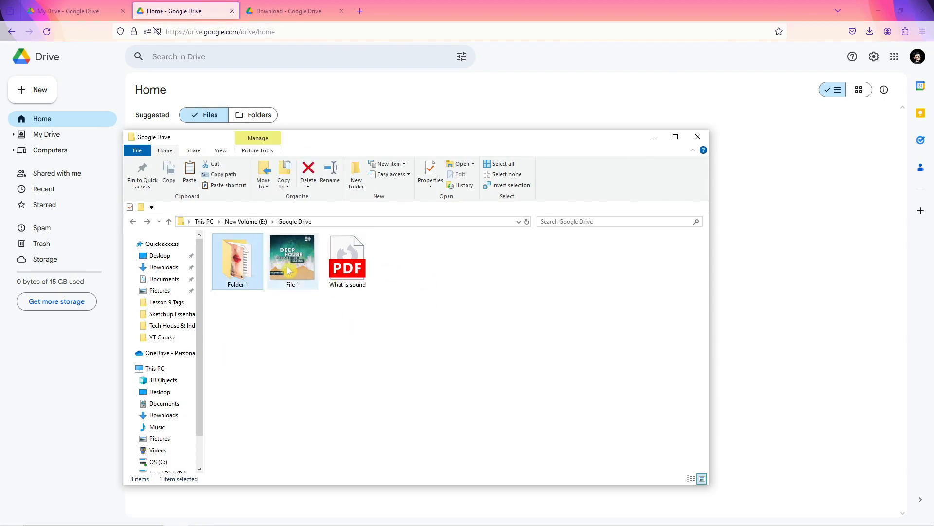
click(291, 270)
click(346, 268)
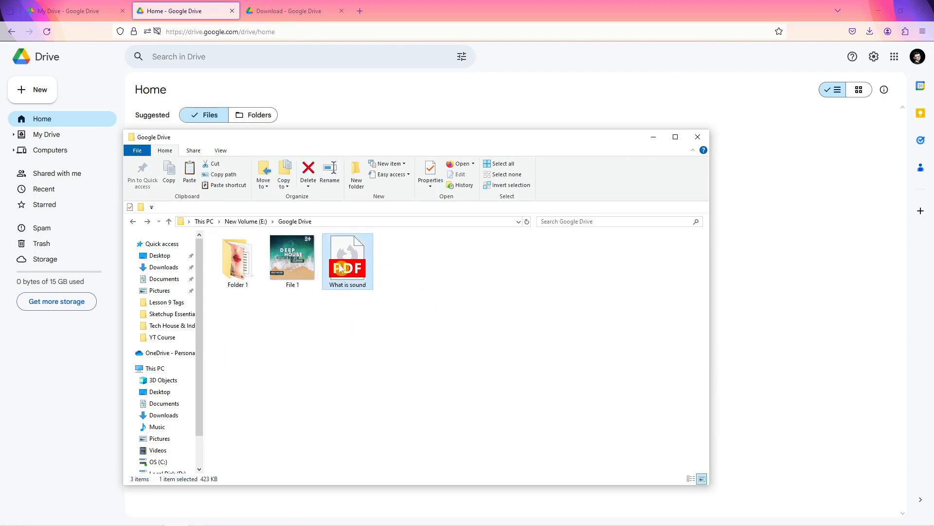
click(471, 268)
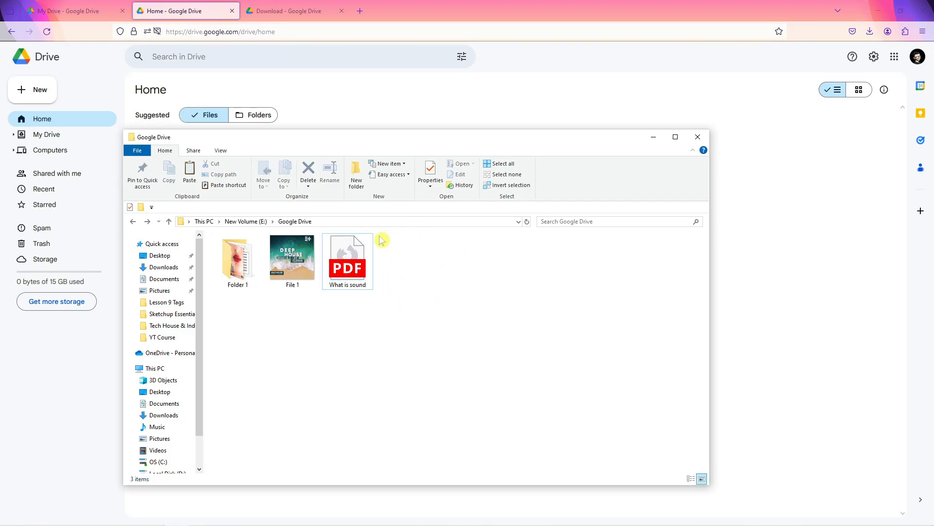
Step: Upload the What is sound PDF from the computer's Google Drive folder to the Drive home page
drag(400, 145, 293, 170)
click(236, 286)
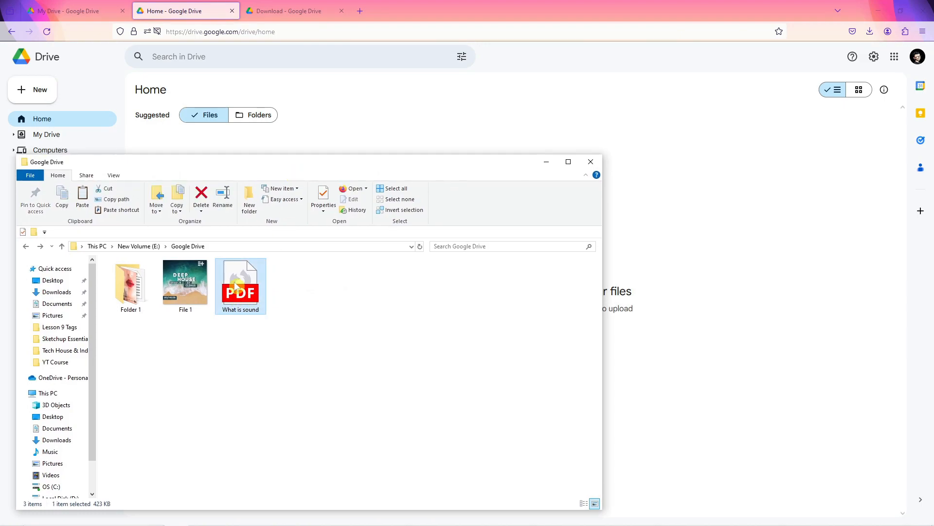
drag(236, 286, 766, 291)
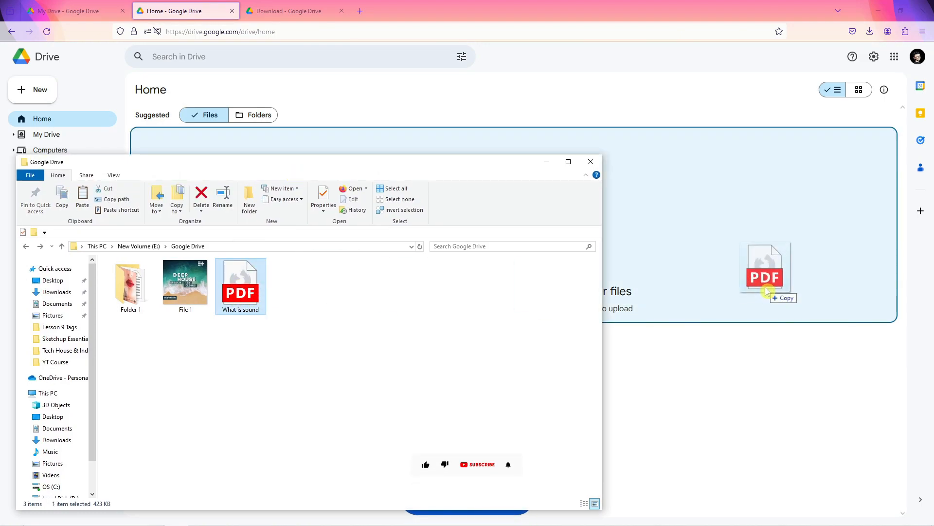
Step: Finish adding the What is sound PDF to Drive's home page and reload the page to refresh its file list
drag(766, 291, 719, 234)
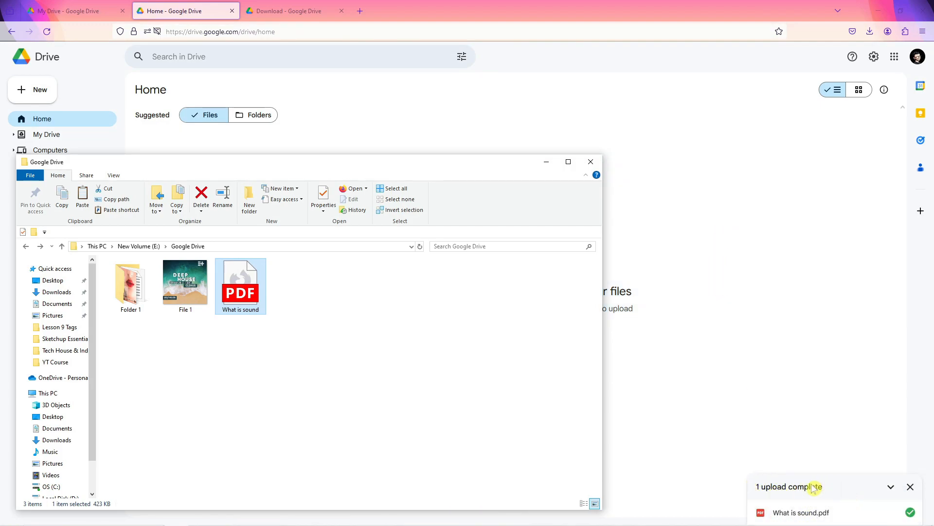
click(722, 307)
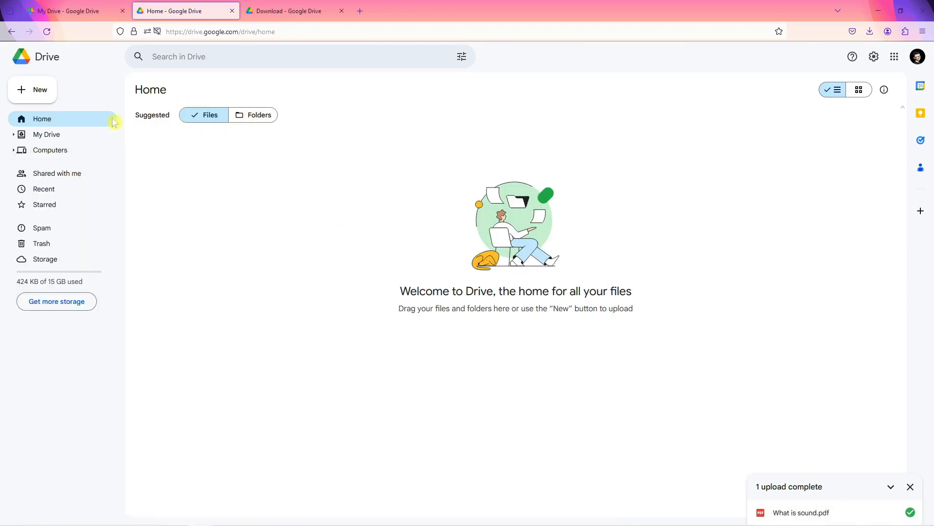
click(47, 31)
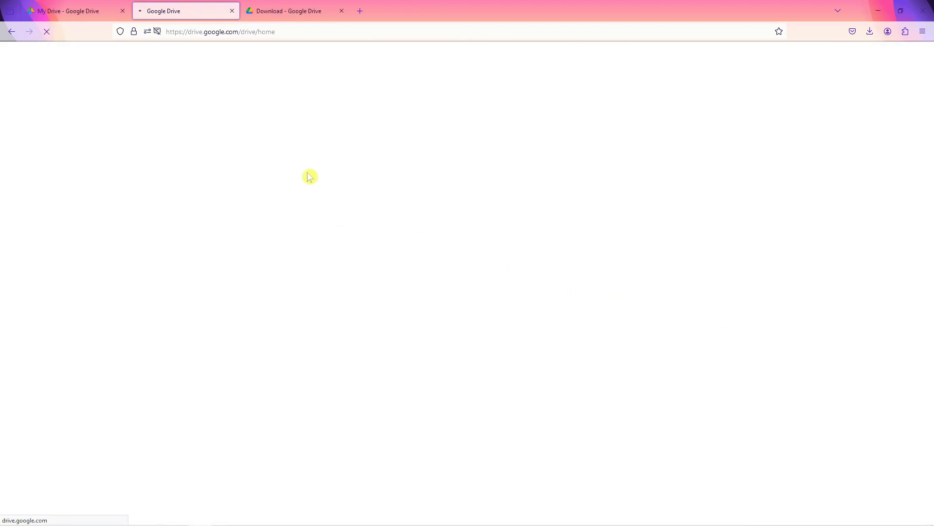
Step: Examine the What is sound.pdf entry on the home page and the file actions available for it
click(267, 162)
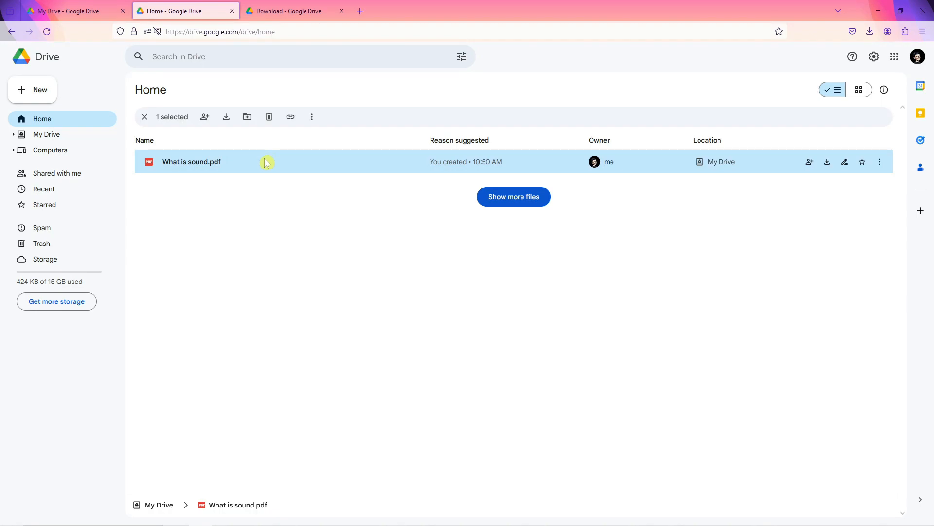
click(485, 252)
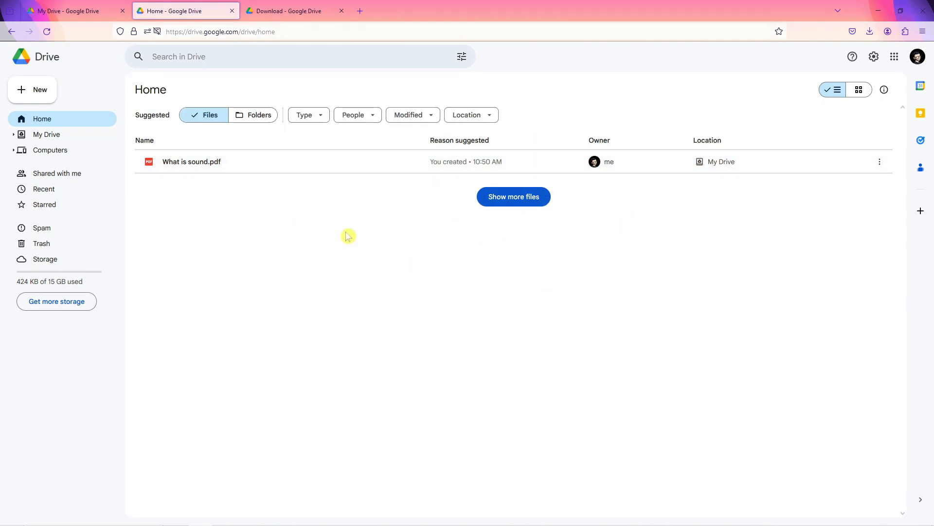
click(183, 162)
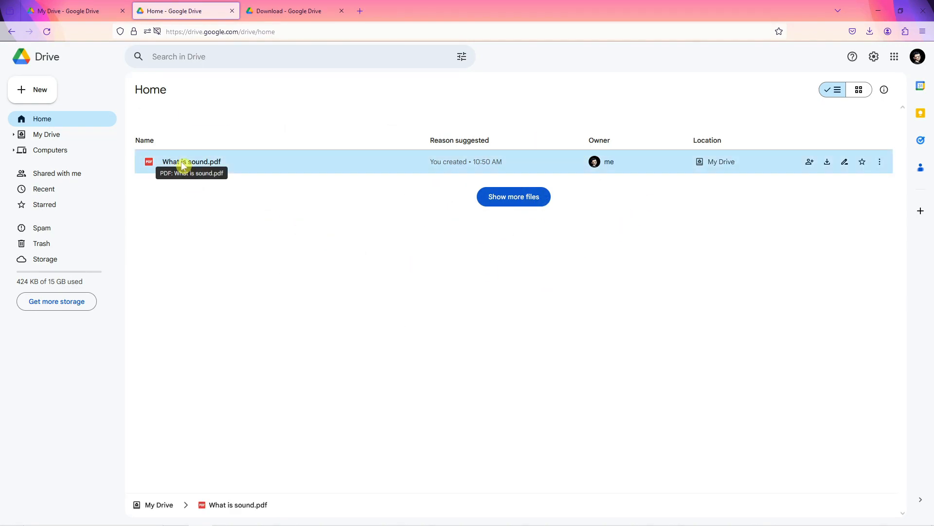
click(568, 202)
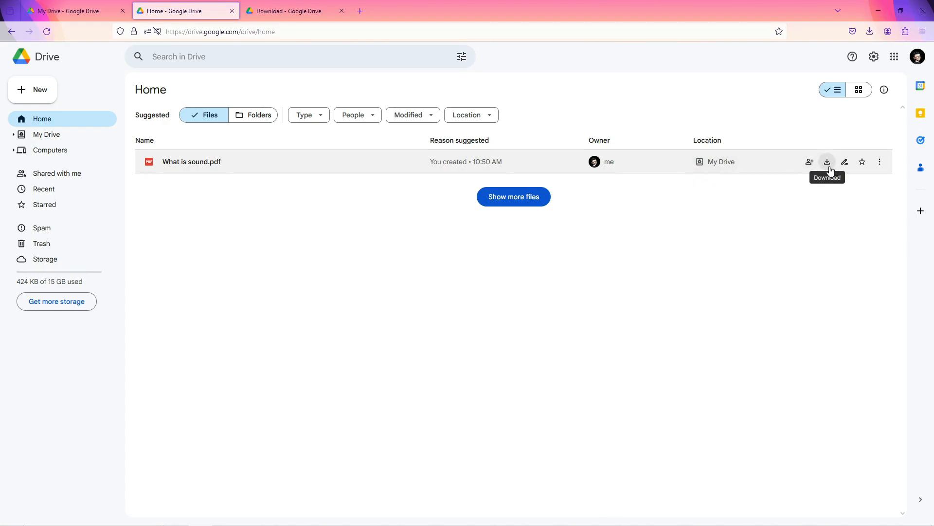
click(880, 161)
click(197, 164)
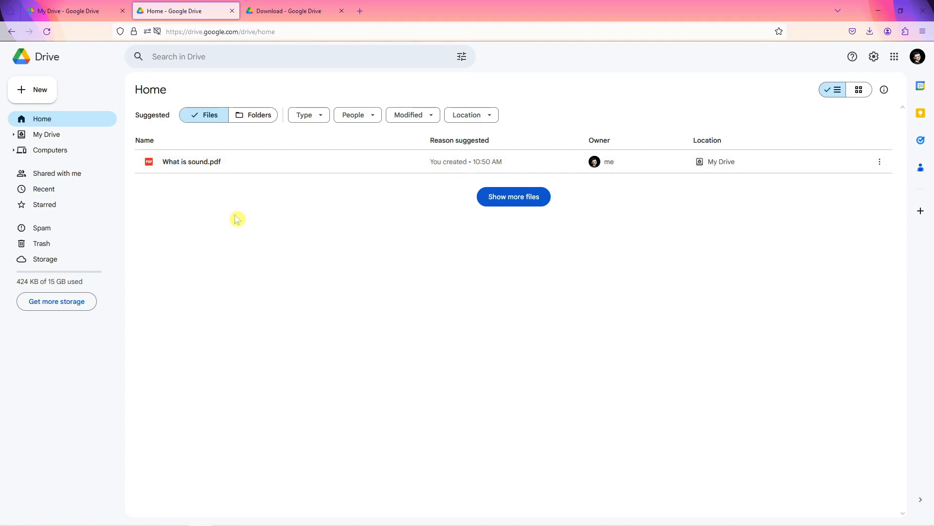
Step: Upload File 1 from the computer's Google Drive folder using file upload, and show more files in Drive
click(22, 95)
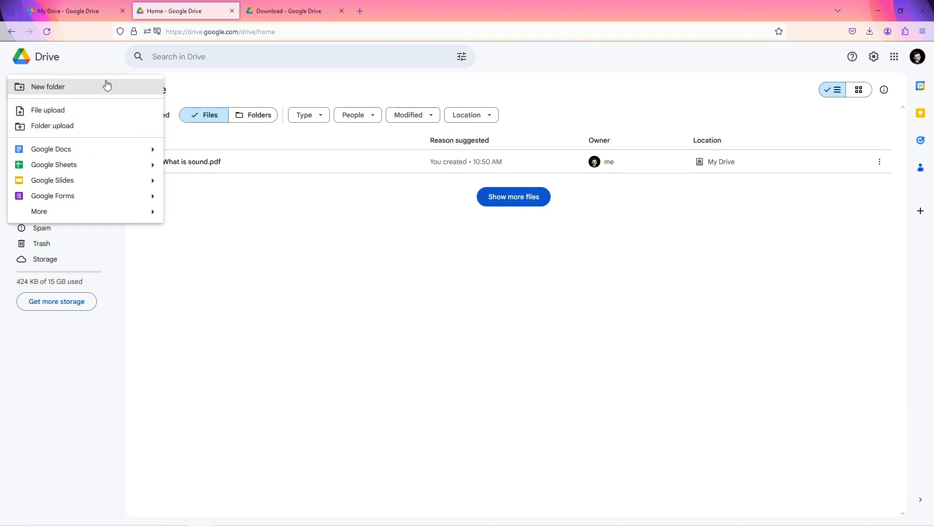
click(50, 111)
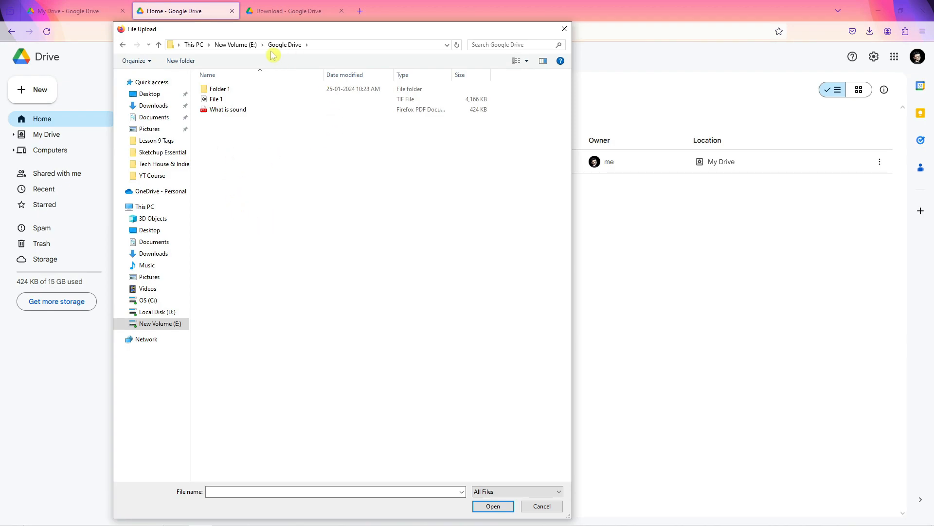
click(213, 100)
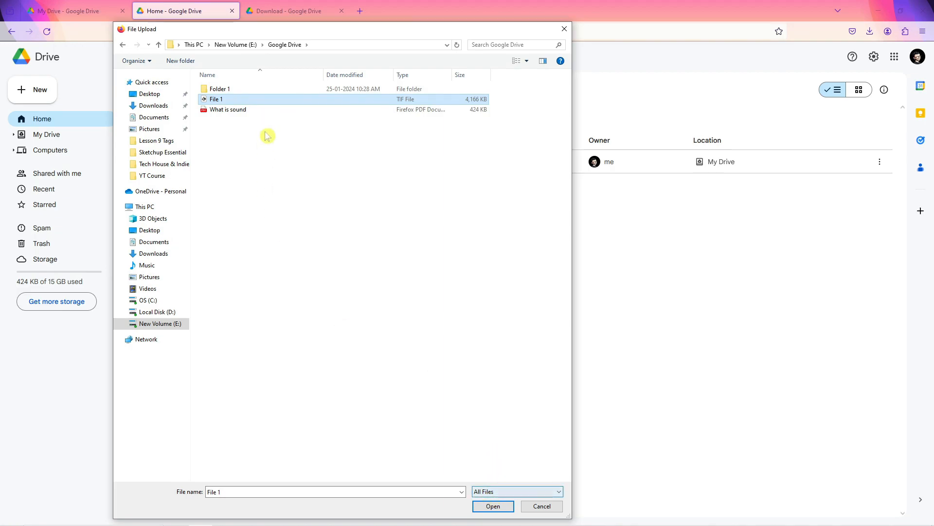
click(213, 104)
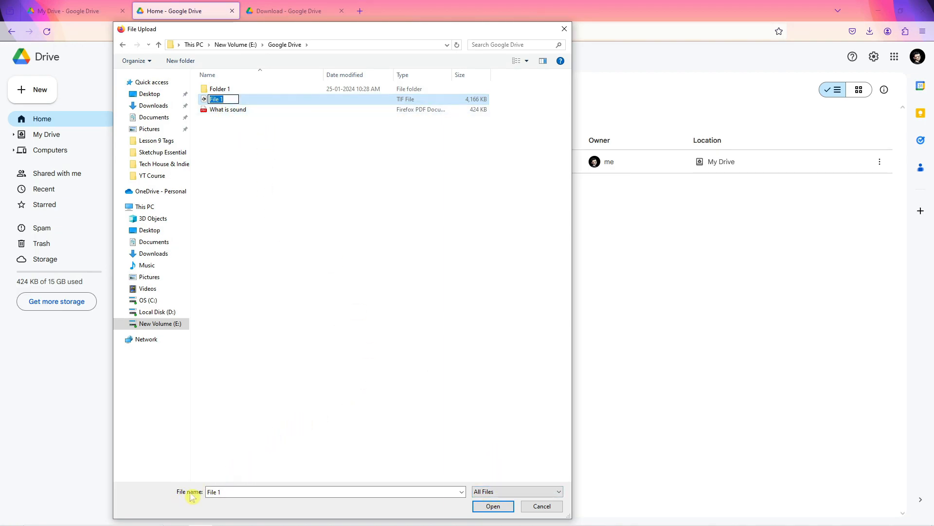
click(453, 413)
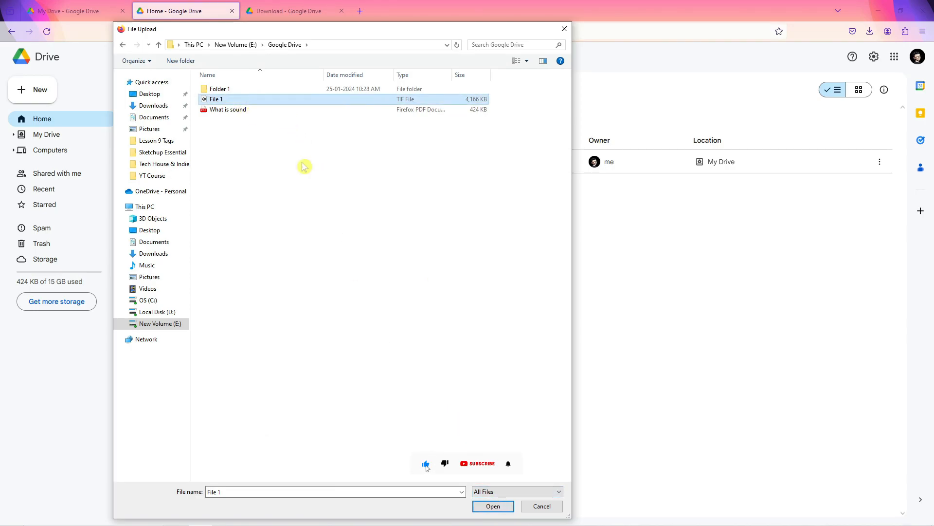
click(501, 506)
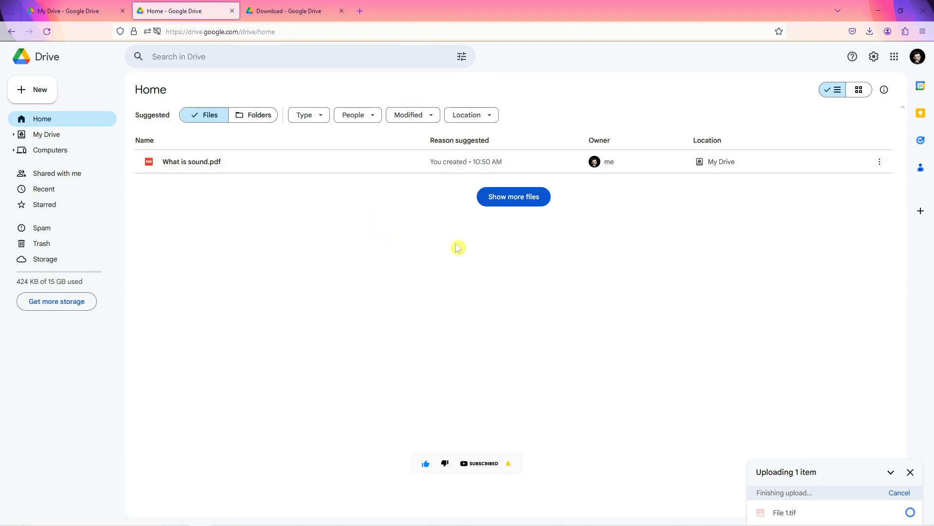
click(501, 198)
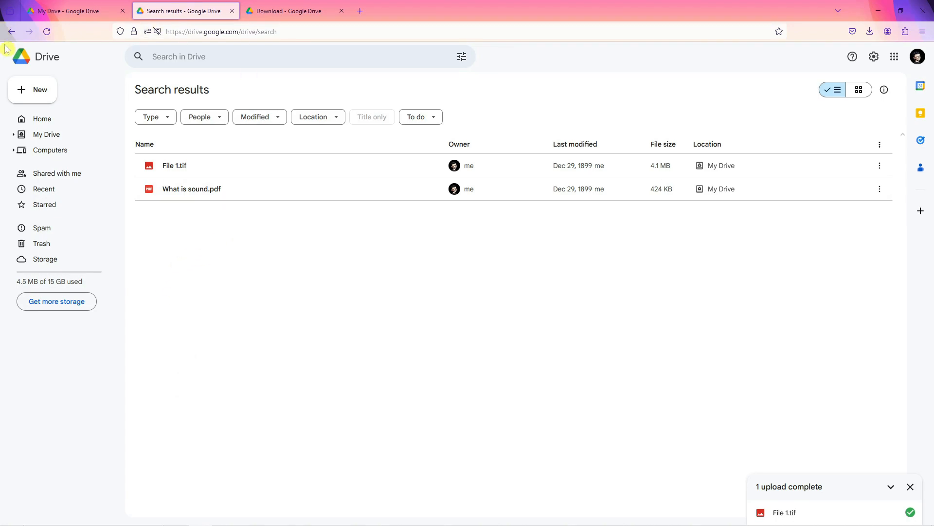
Step: Upload Folder 1 with all its files from the computer's Google Drive folder, approving the browser's upload request
click(37, 90)
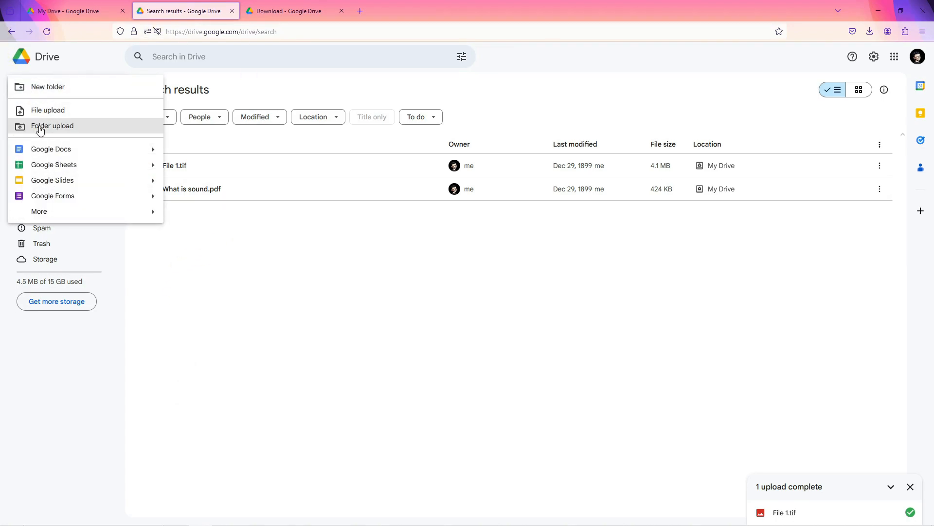
click(267, 274)
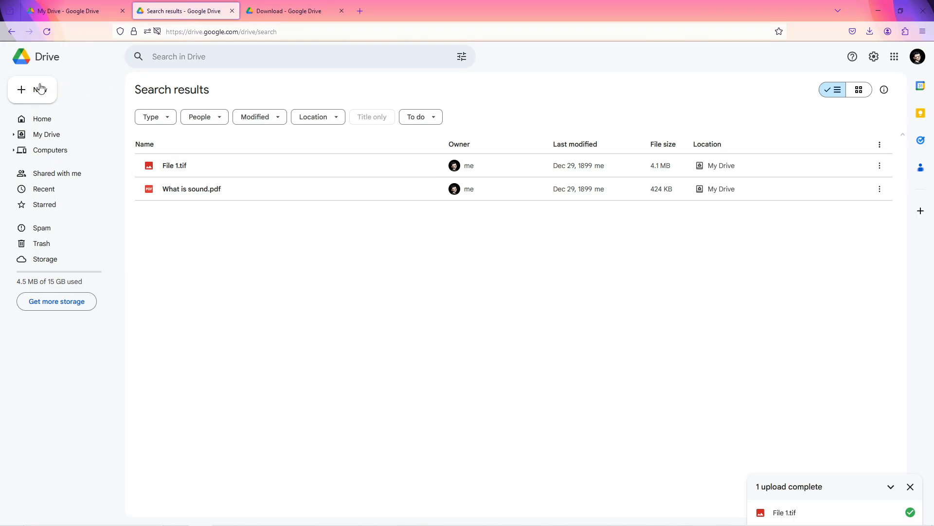
click(27, 91)
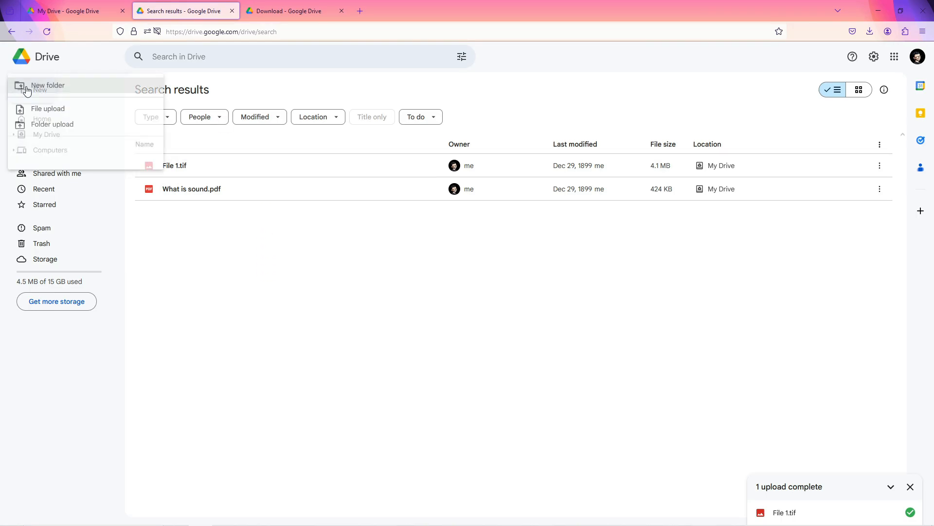
click(49, 130)
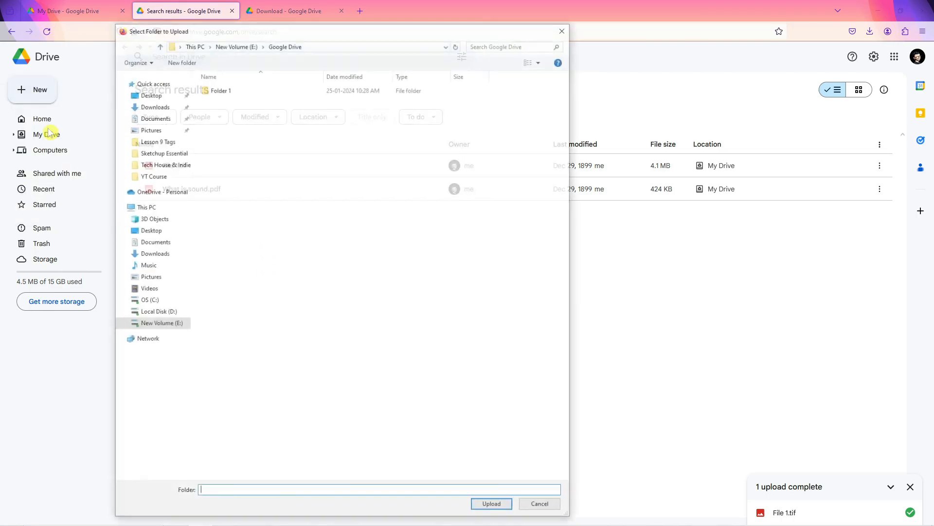
click(220, 90)
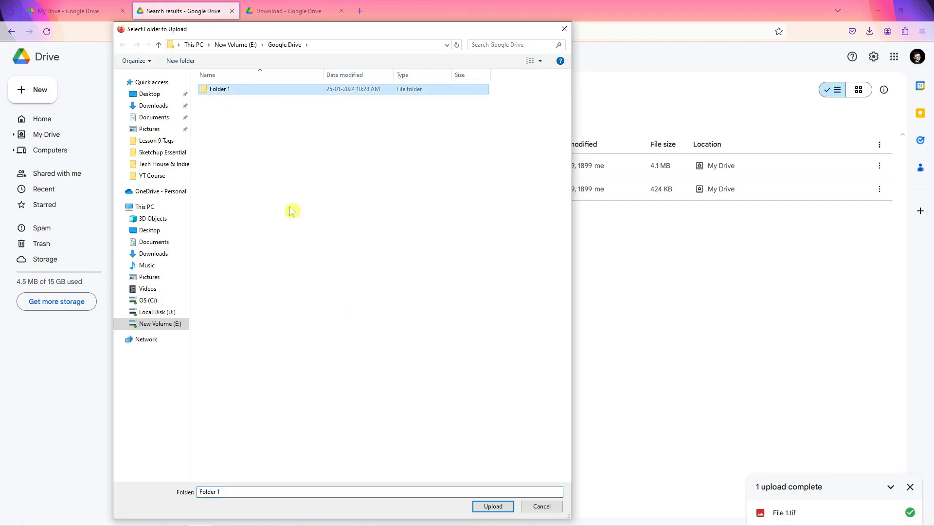
click(495, 507)
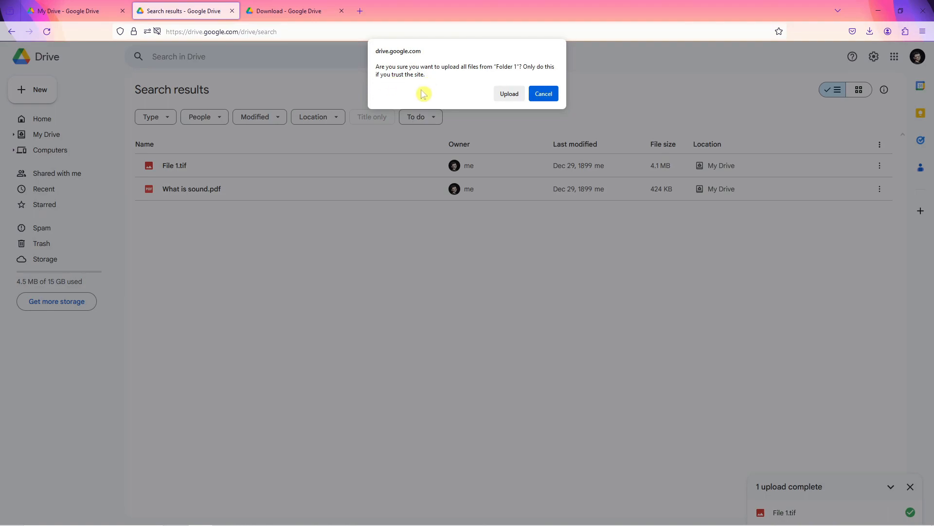
click(509, 94)
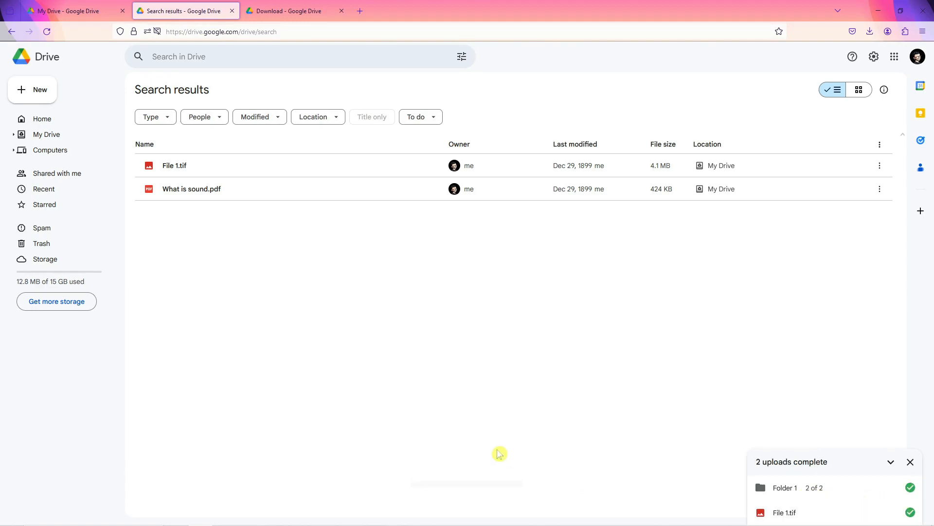
Step: Open Folder 1 from the refreshed home page's suggested folders and view its files in grid layout
click(47, 31)
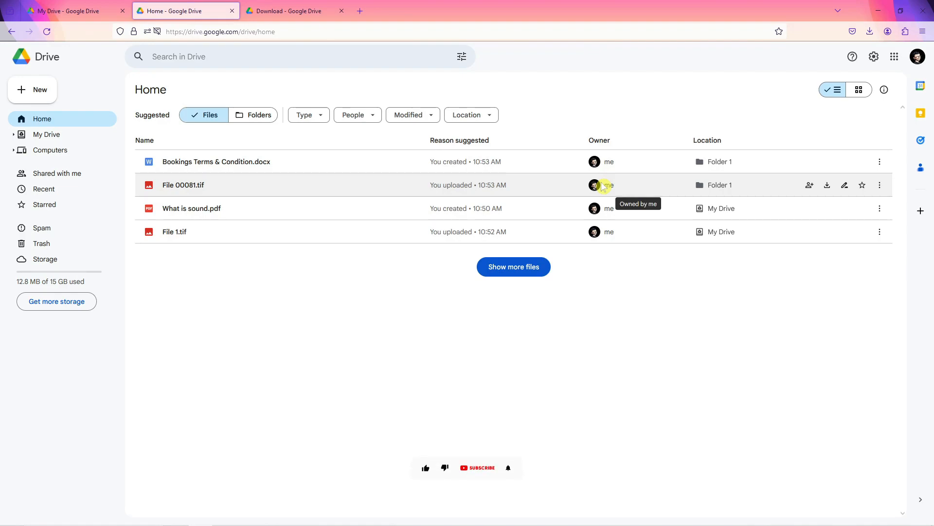
mouse_move(725, 162)
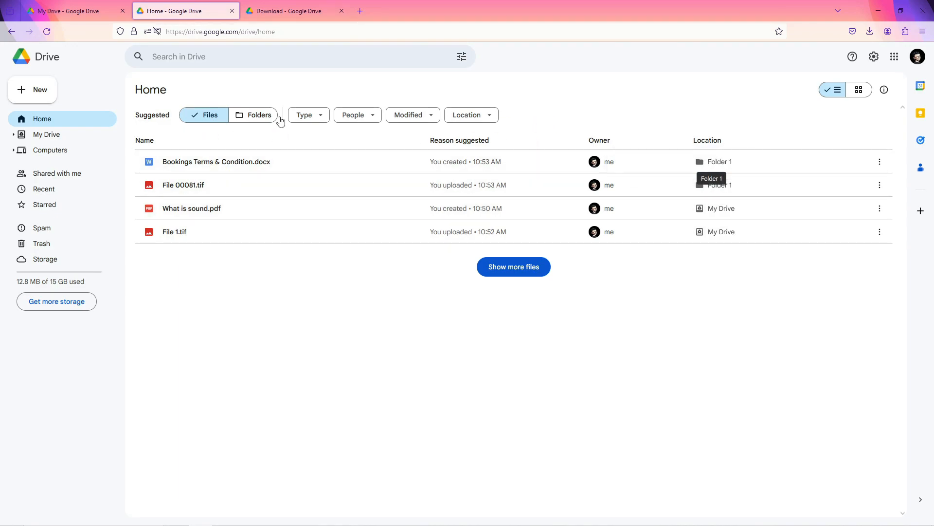
click(263, 116)
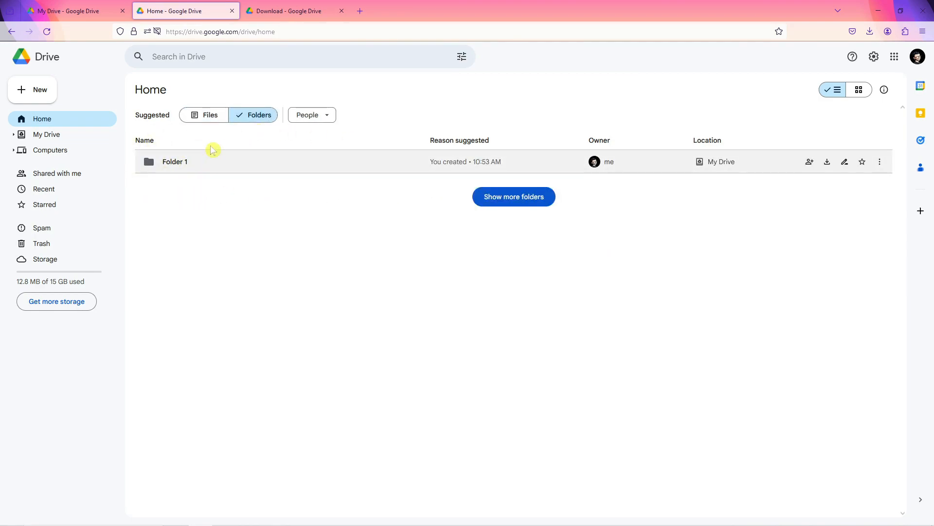
double_click(192, 160)
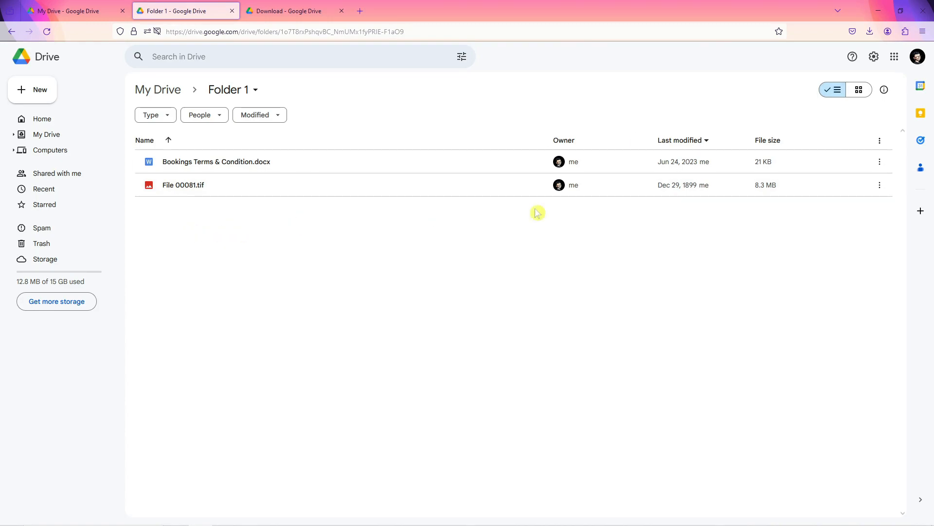
click(859, 92)
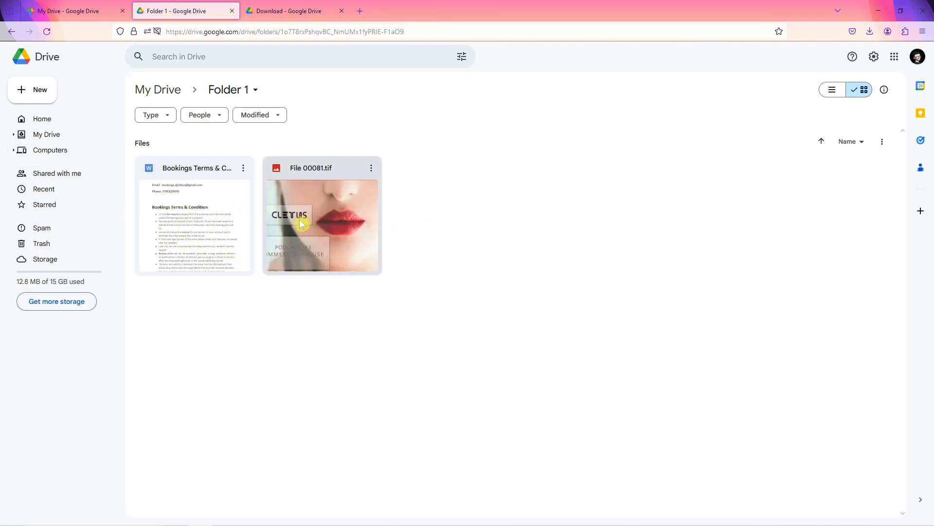
Step: Compare the contents of My Drive with the suggested files on the home page, ending in My Drive
click(31, 95)
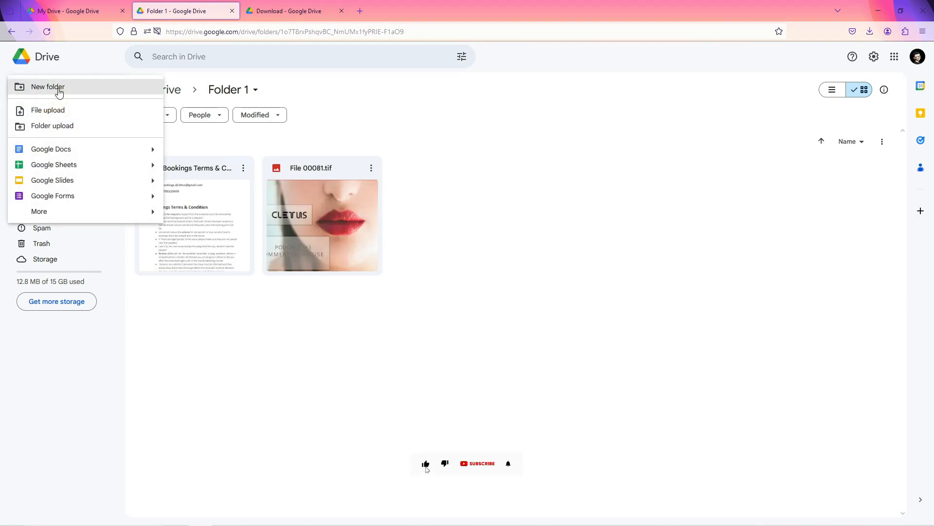
click(165, 106)
click(163, 94)
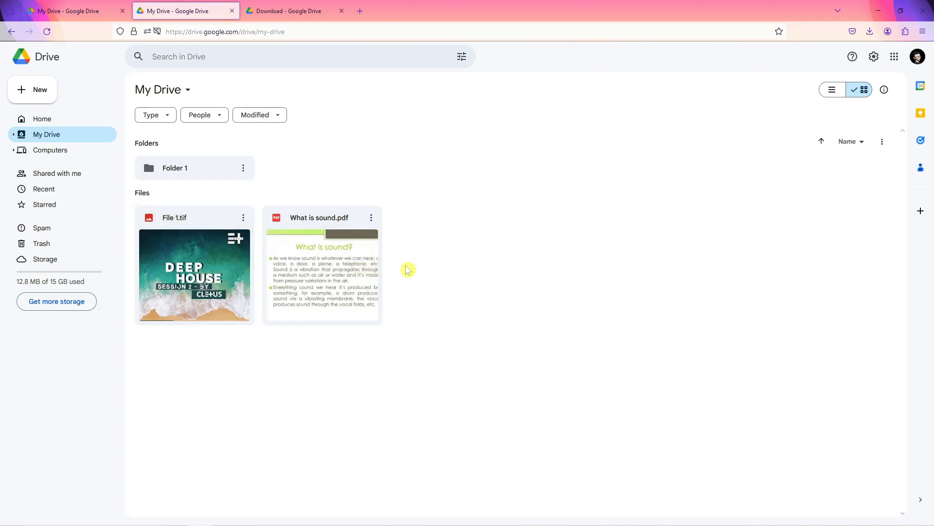
click(39, 119)
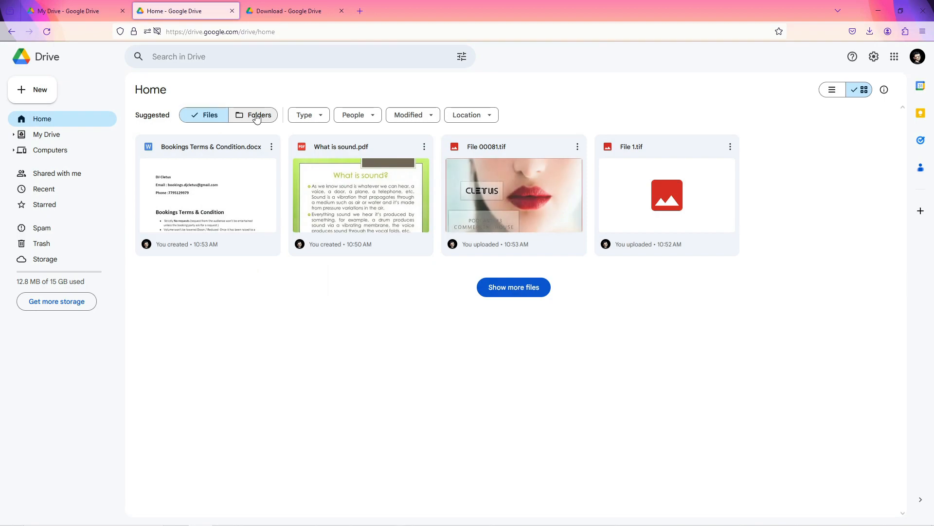
click(46, 135)
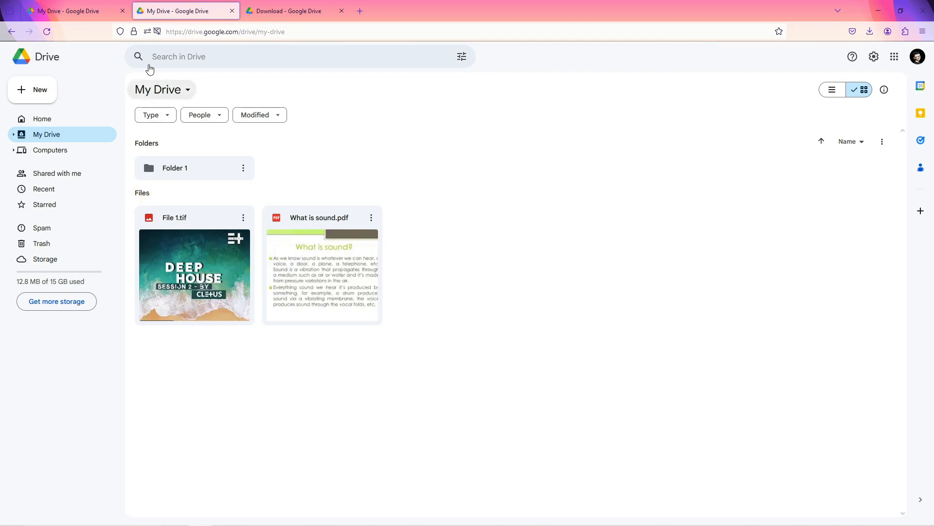
Step: Create a new folder named Folder 2 in My Drive
click(23, 89)
click(96, 69)
click(36, 92)
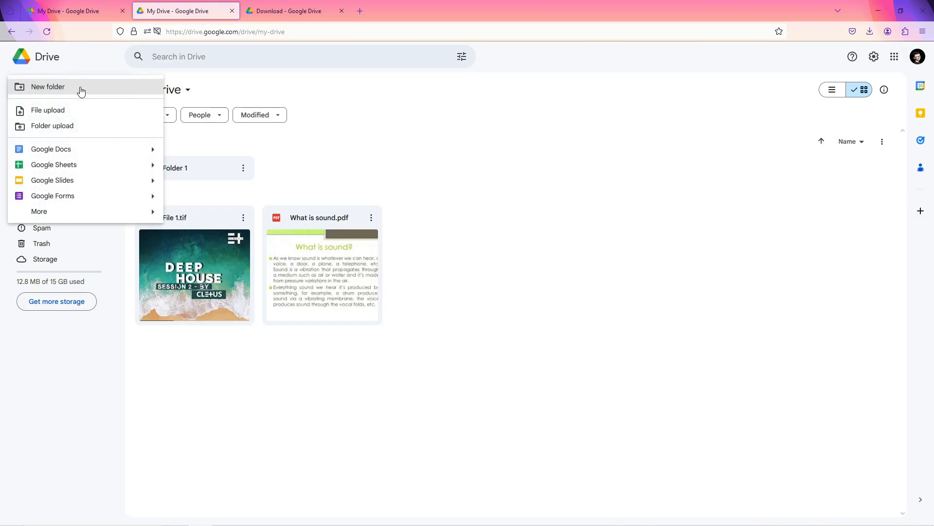
click(81, 92)
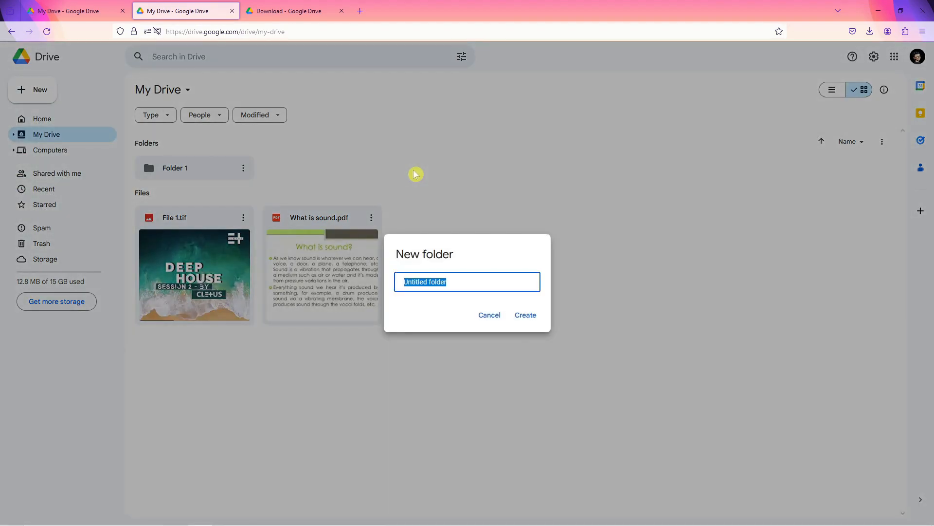
text(Folder 2)
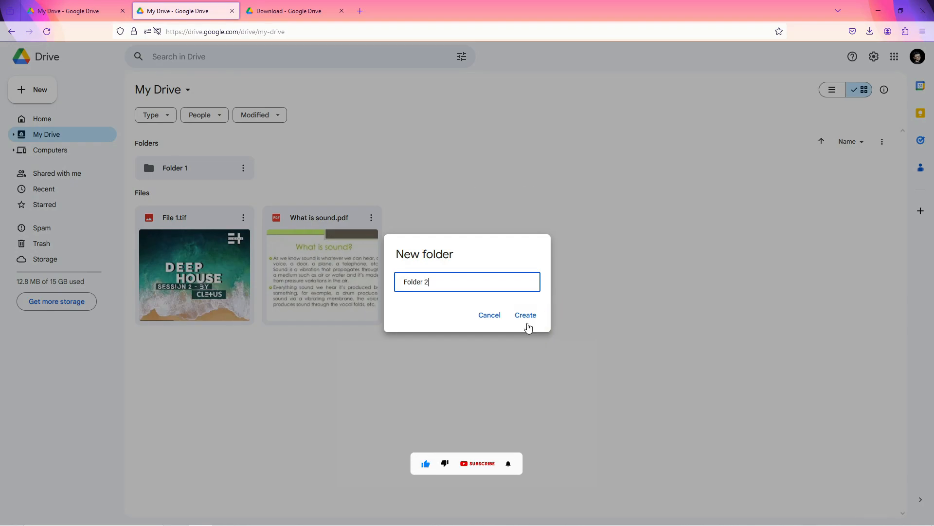
click(526, 316)
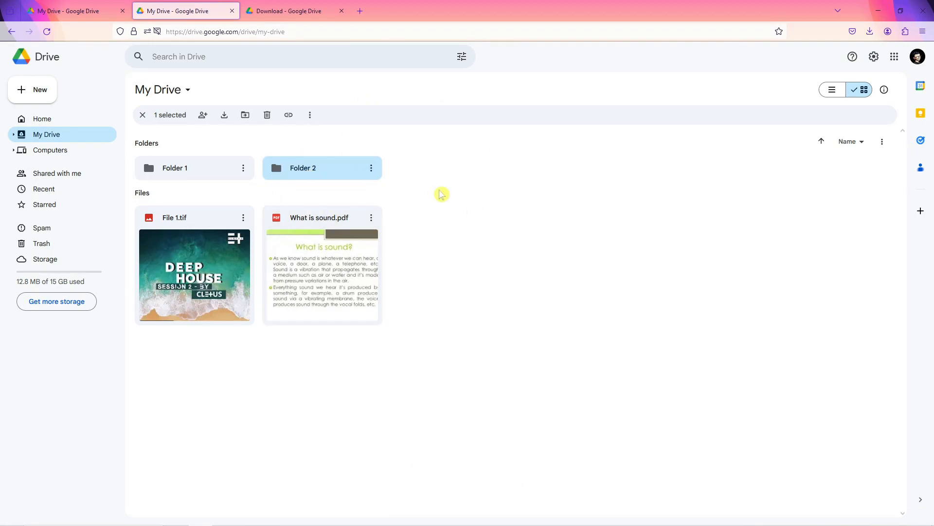
Step: Open Folder 2 and upload the file Bookings Terms & Condition.docx from the computer into it
click(441, 194)
double_click(325, 176)
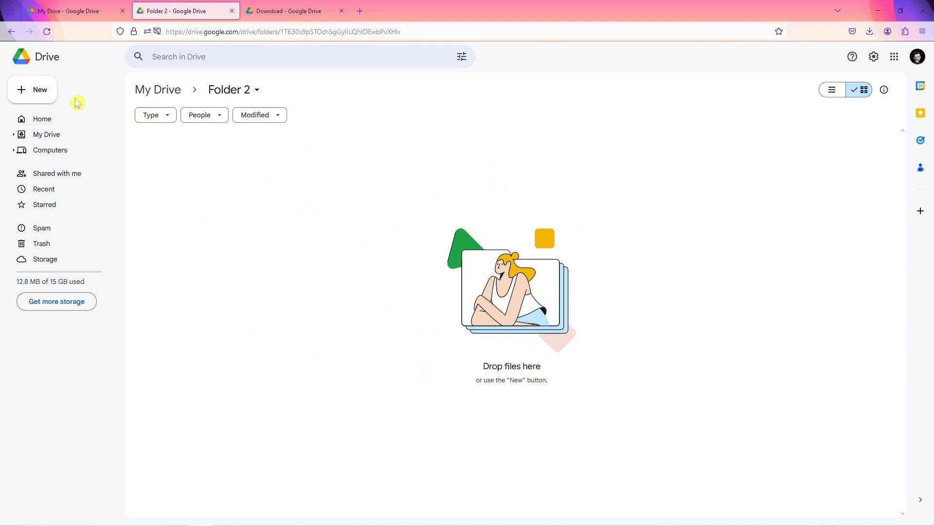
click(43, 90)
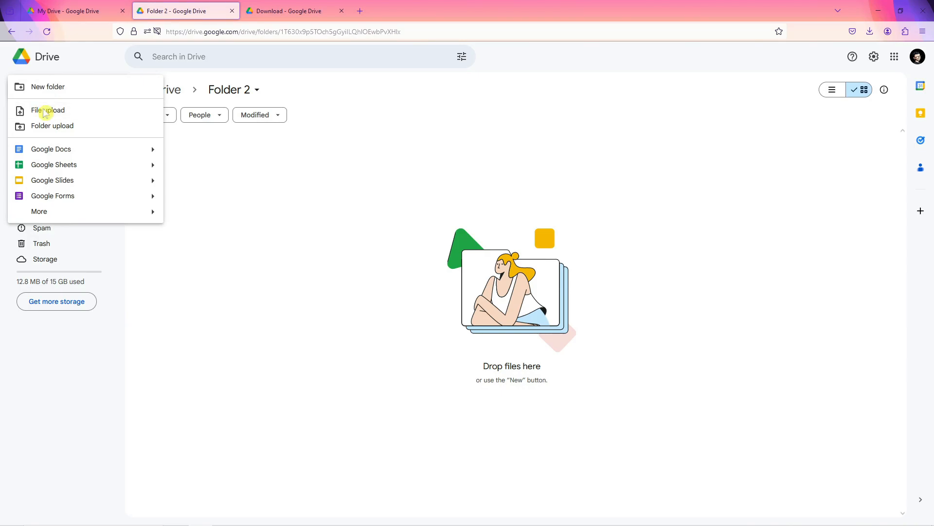
click(47, 112)
double_click(225, 90)
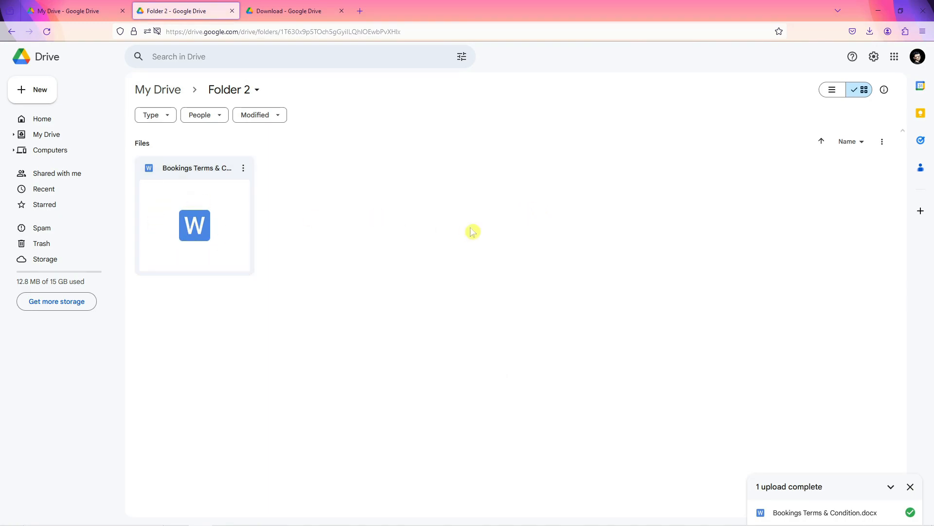
Step: Return to My Drive and move Folder 2 to the trash
click(157, 89)
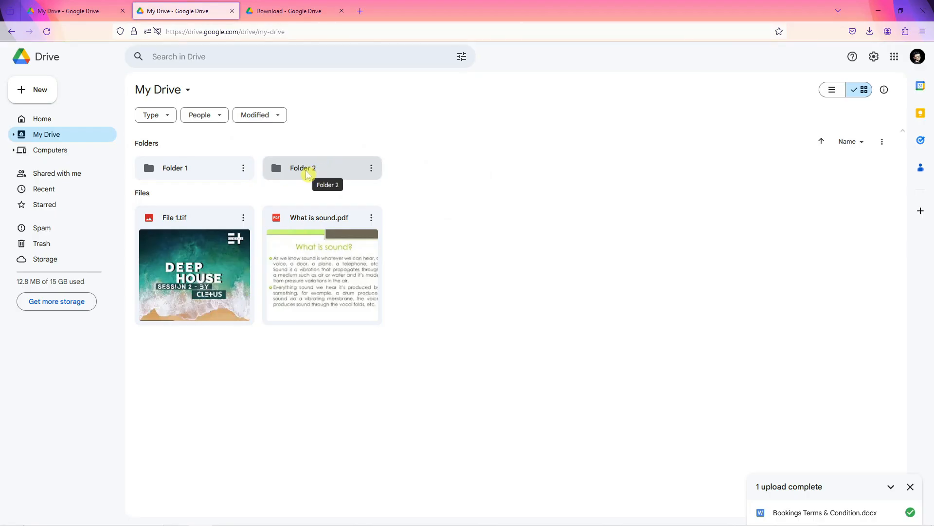
click(308, 173)
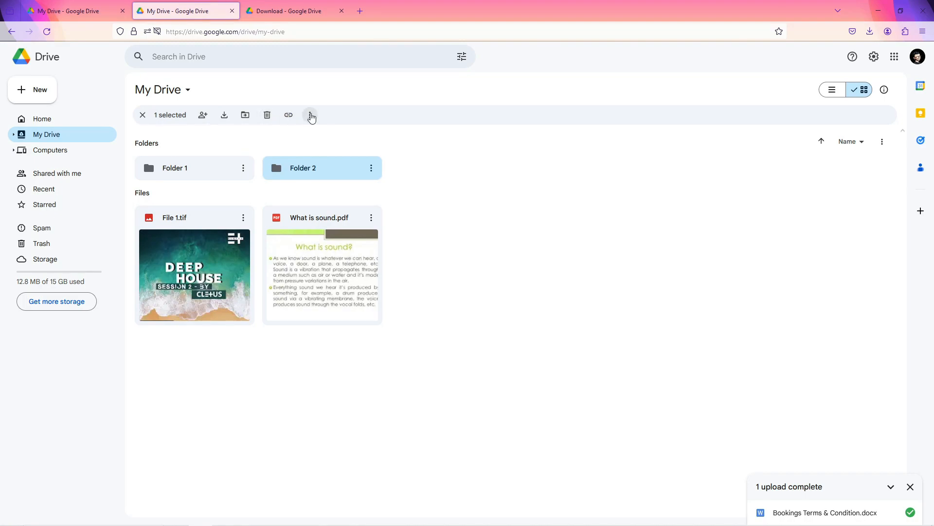
click(310, 116)
click(312, 118)
click(309, 117)
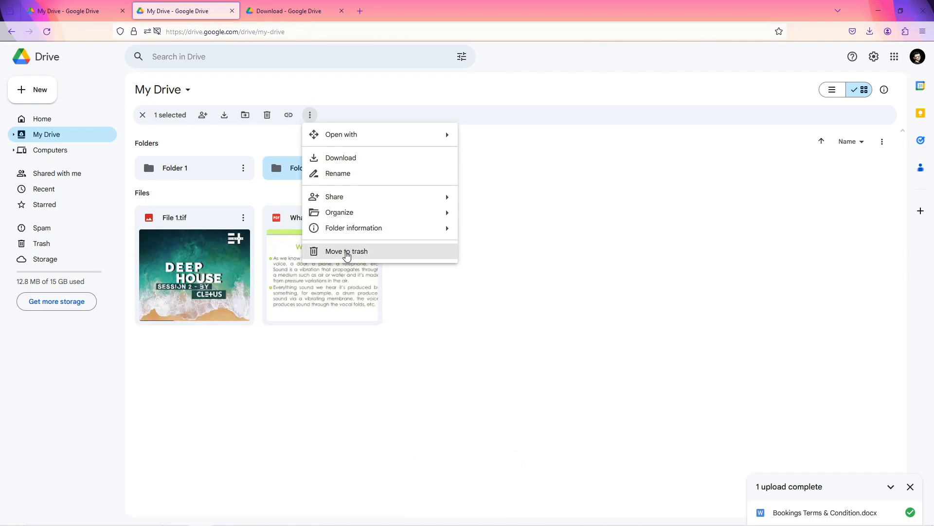
click(346, 253)
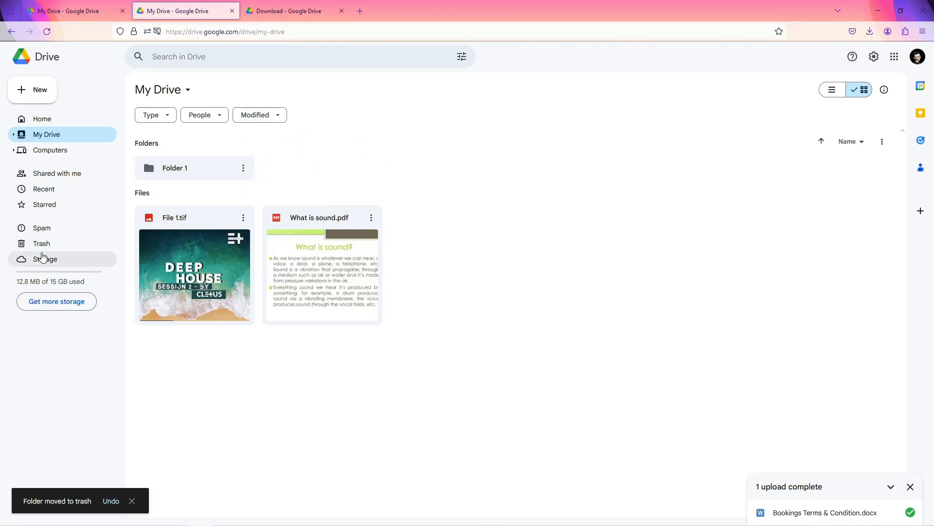
Step: Examine the restore and permanent deletion options for Folder 2 in the trash, leaving the folder there
click(42, 246)
click(243, 194)
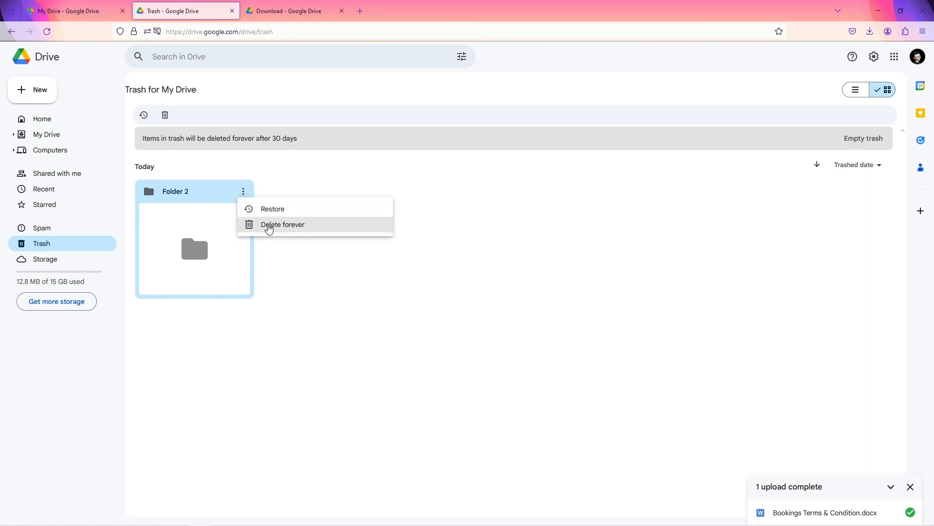
click(290, 264)
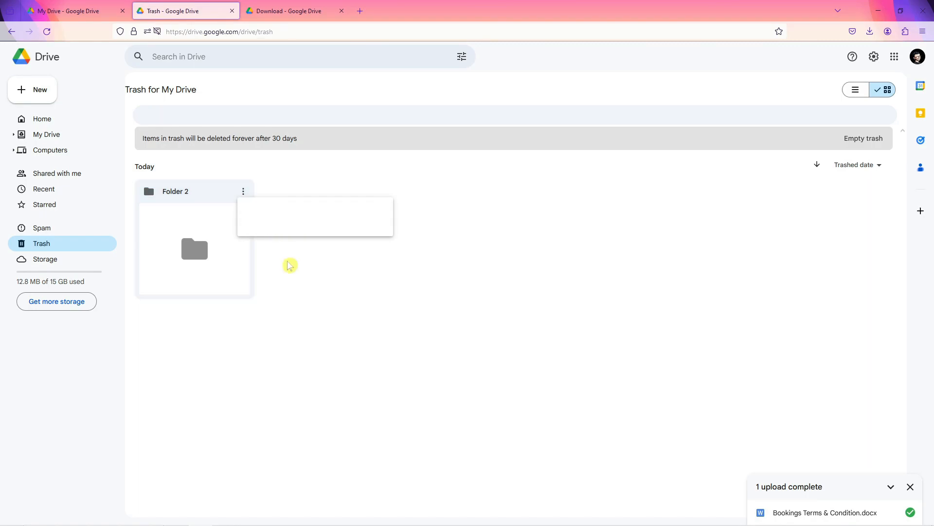
click(243, 192)
click(510, 166)
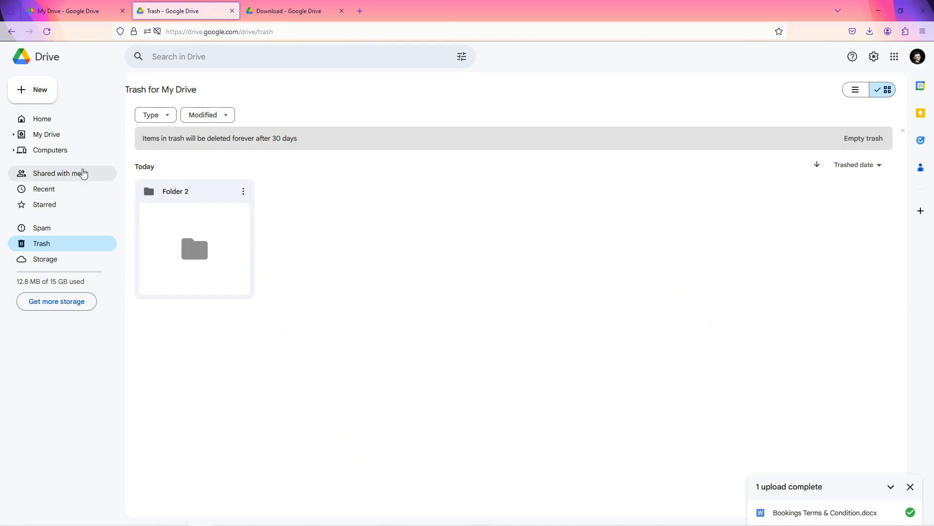
Step: Move the image File 1.tif from My Drive to the trash
click(49, 138)
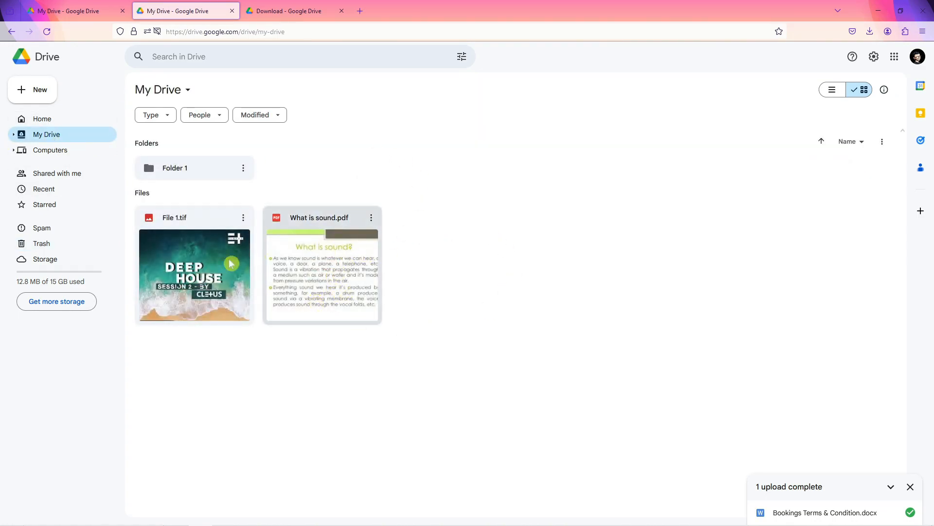
click(198, 267)
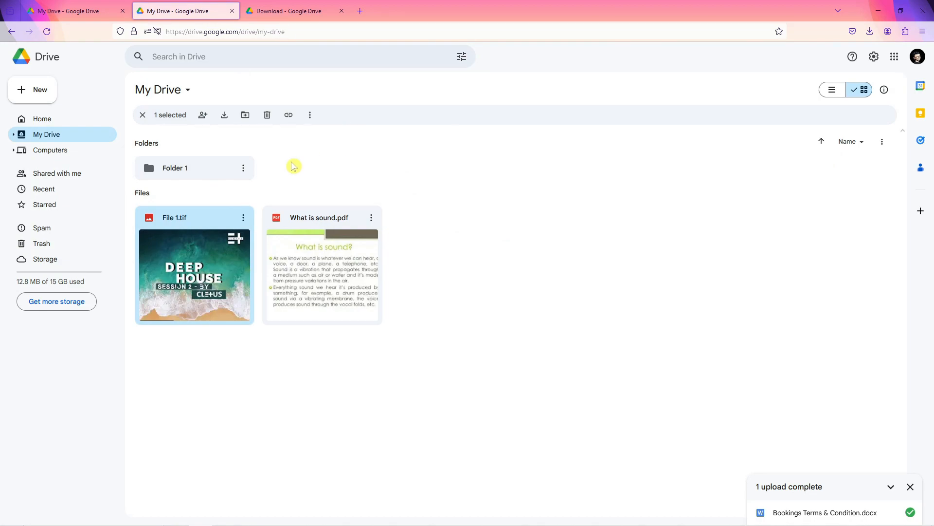
click(267, 116)
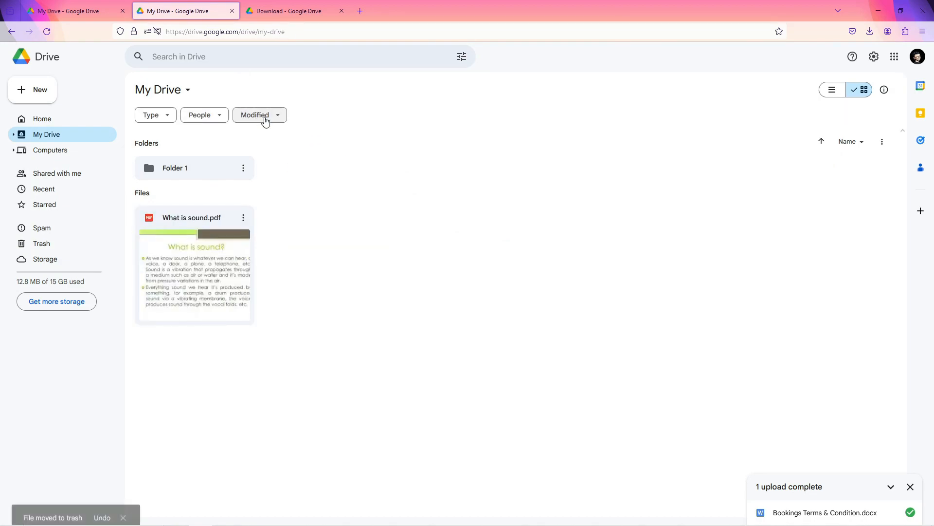
Step: Empty the trash, deleting all its items forever, and dismiss the upload notification
click(59, 244)
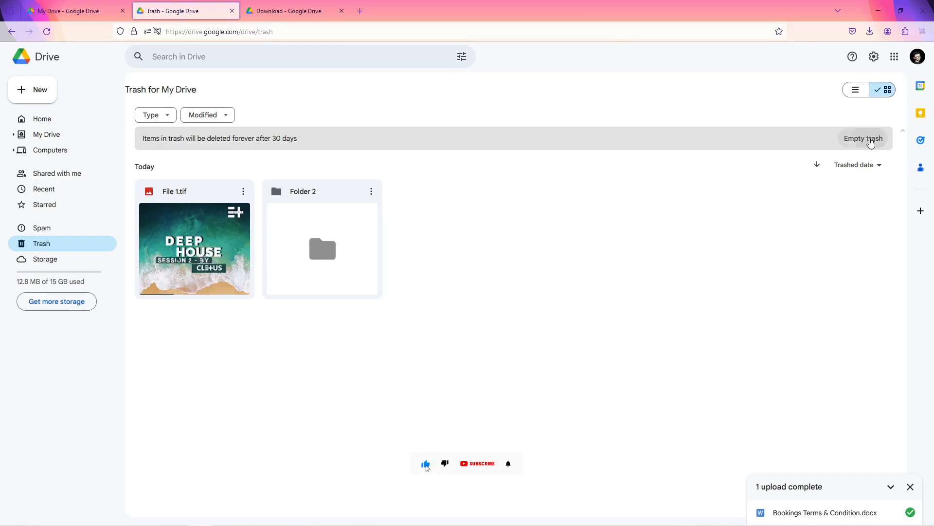
click(872, 139)
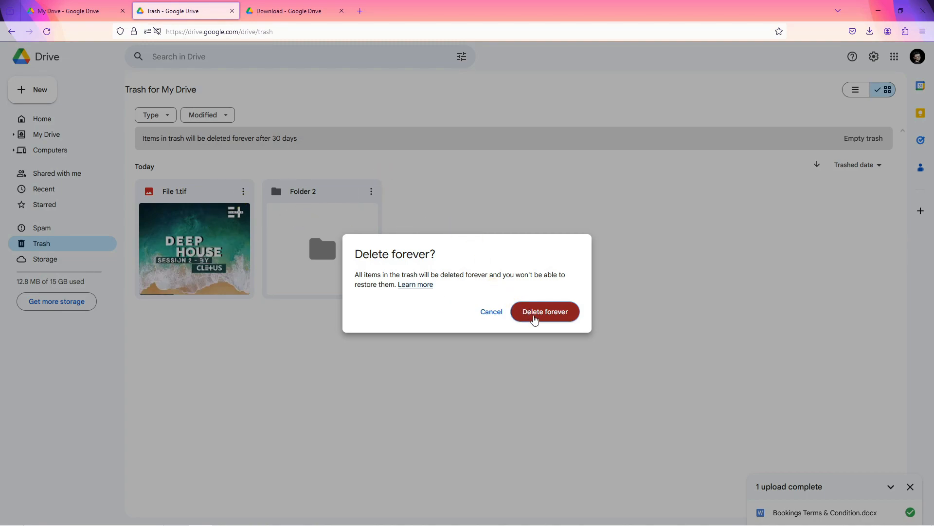
click(546, 314)
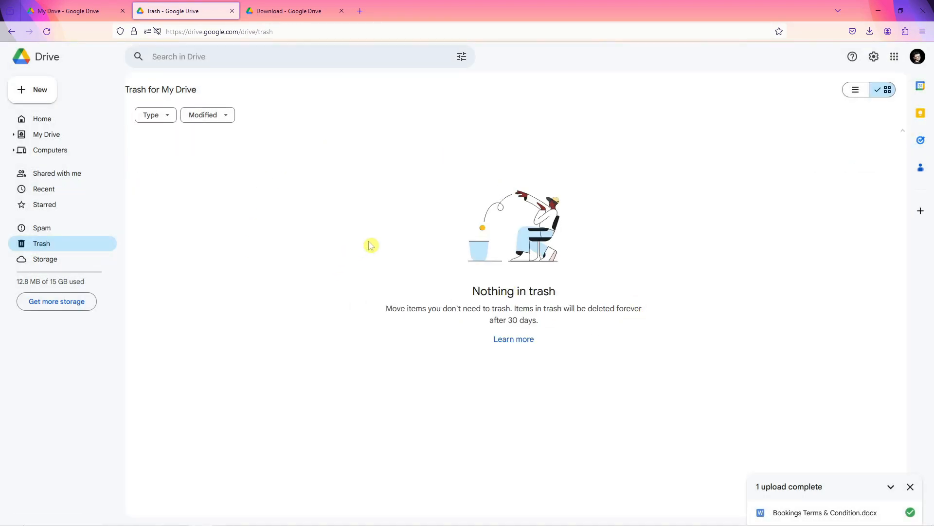
click(911, 486)
Step: Review the home page's suggested files and the contents of Folder 1, ending back in My Drive
click(54, 122)
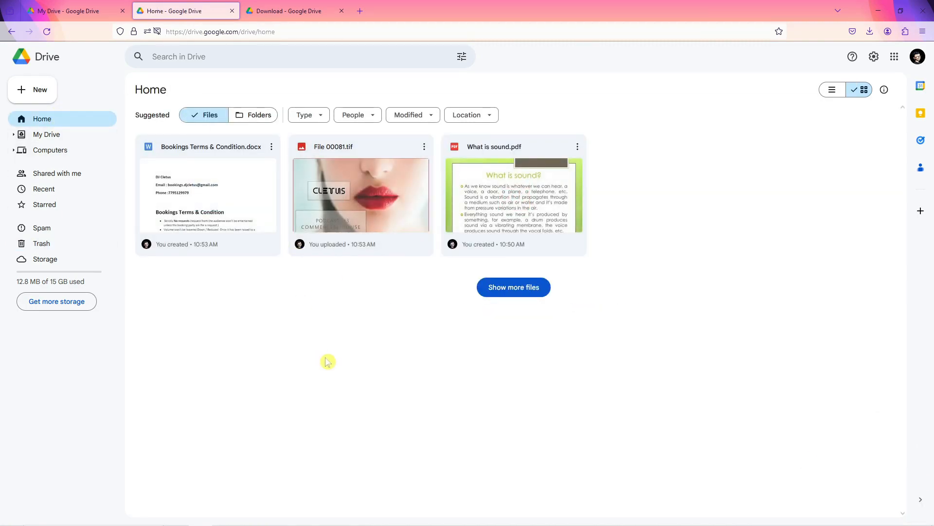
click(58, 139)
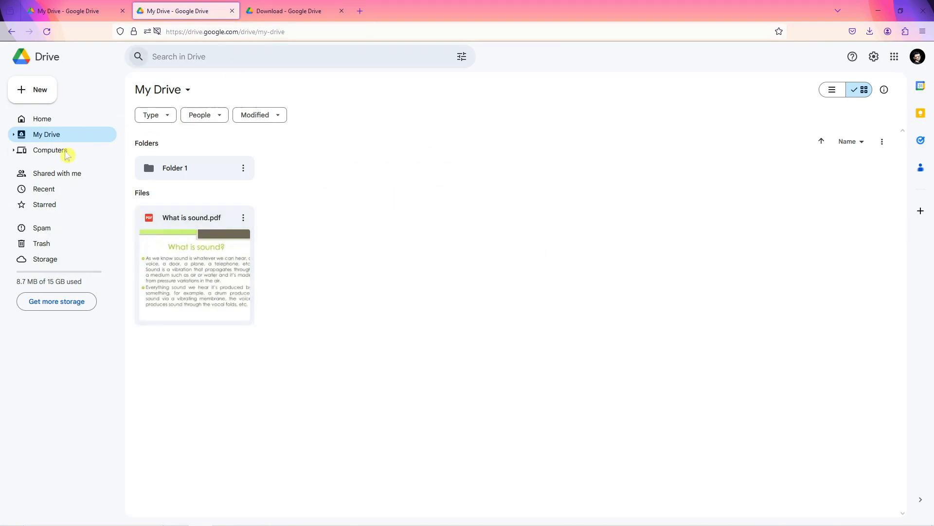
click(202, 168)
double_click(202, 168)
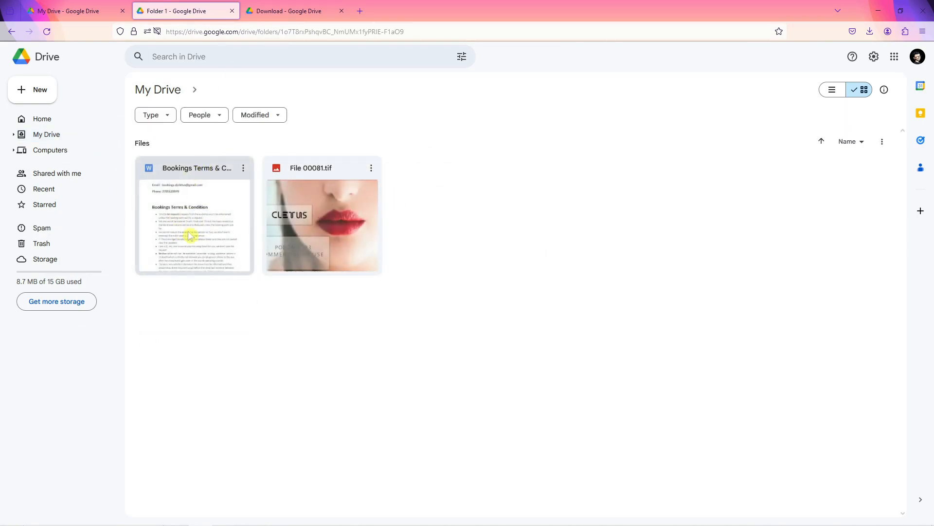
click(187, 225)
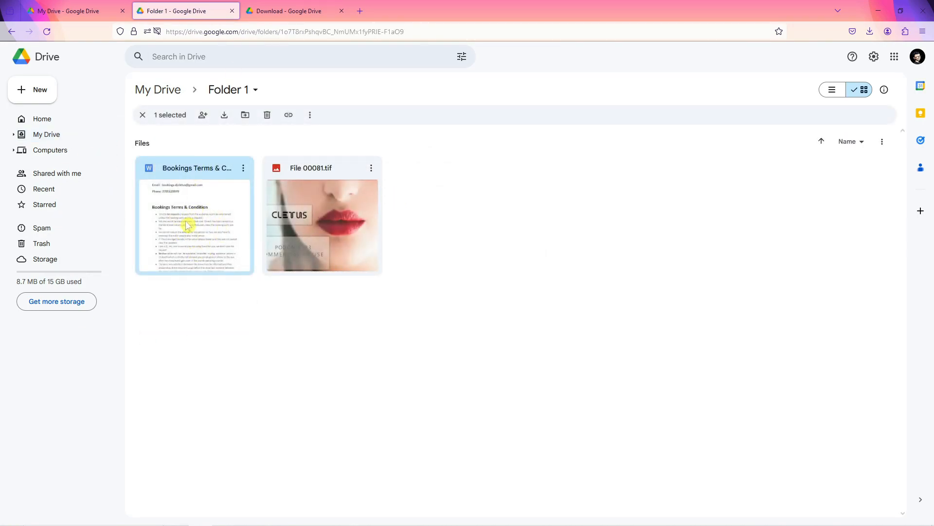
click(12, 31)
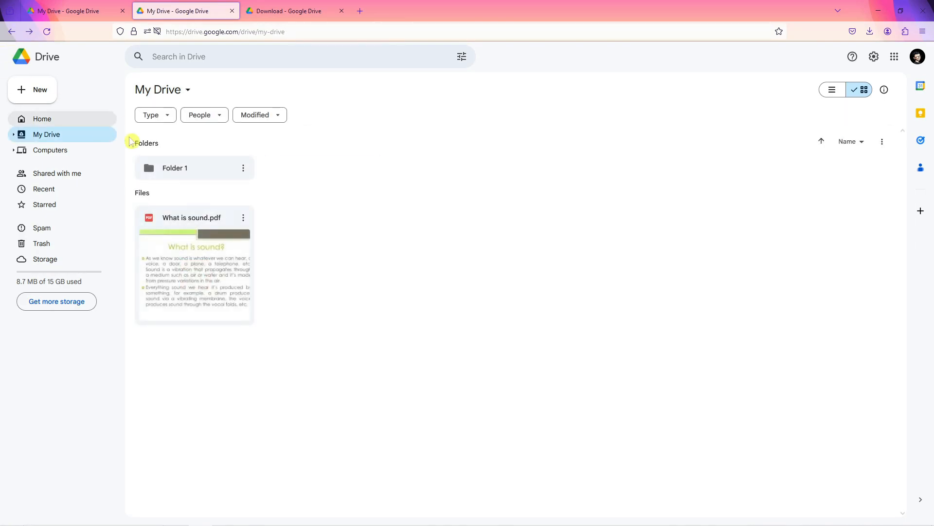
Step: Review the options for creating or uploading items in My Drive, including the additional Google apps
click(187, 91)
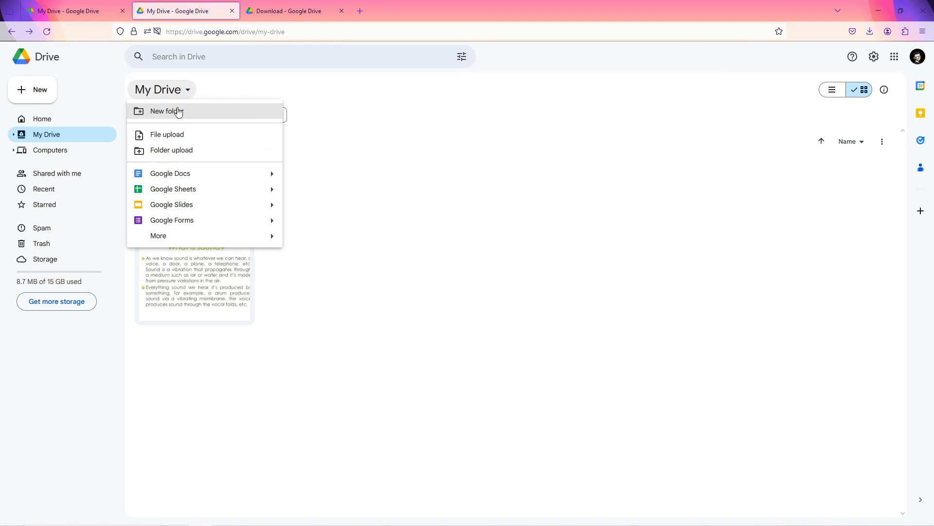
mouse_move(182, 241)
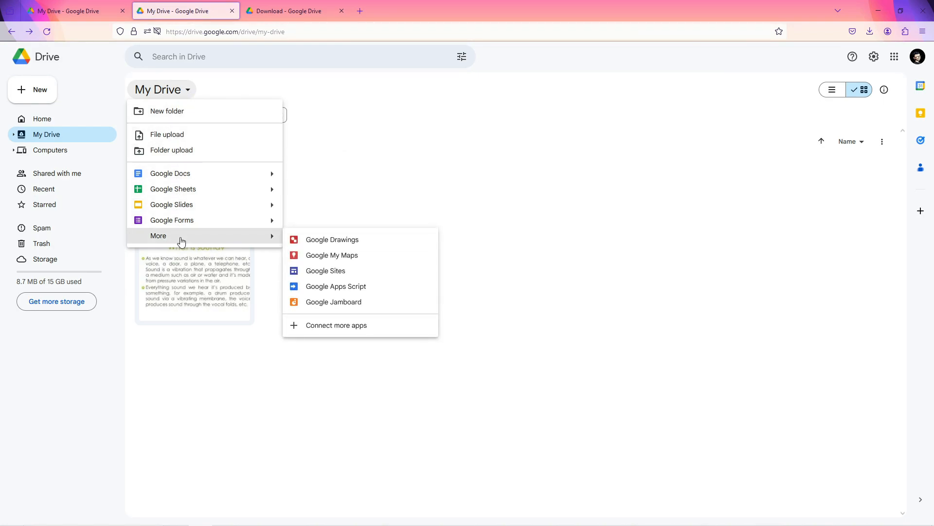
click(77, 91)
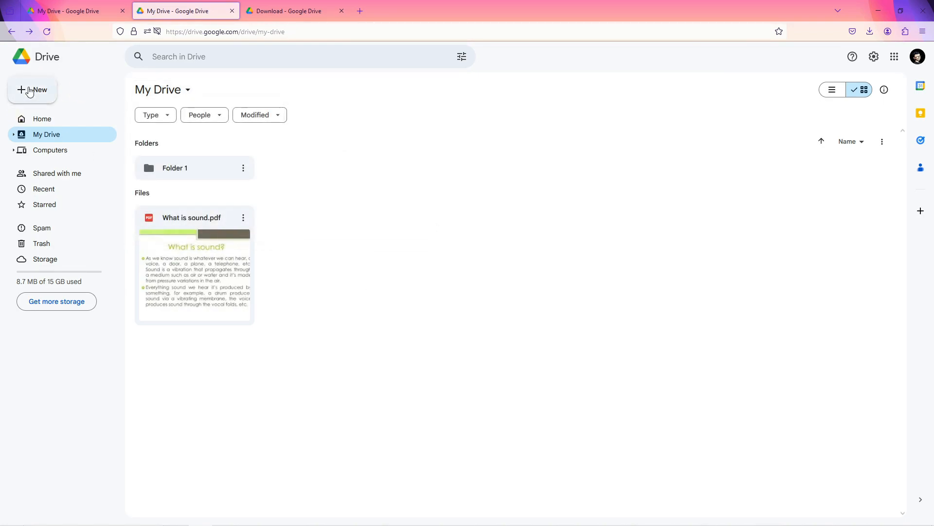
click(34, 89)
mouse_move(98, 211)
click(482, 199)
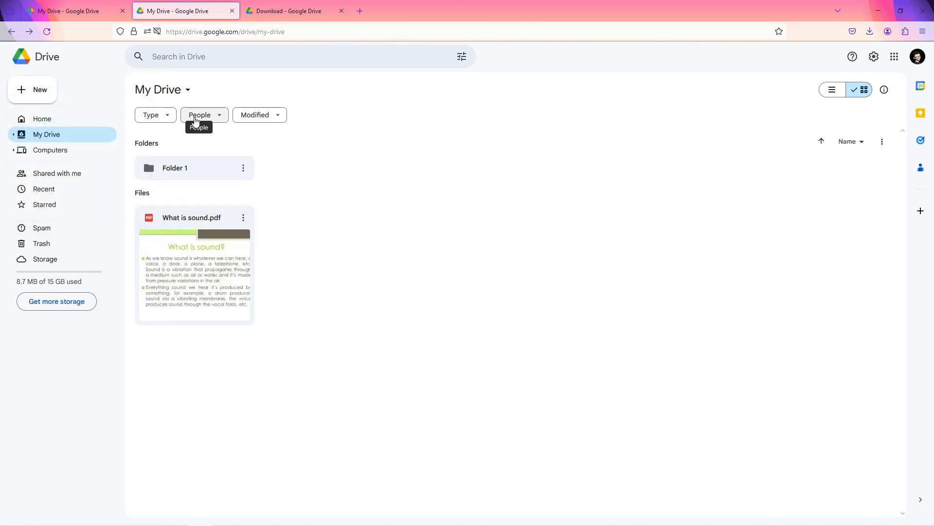
Step: Examine the modification date and file type filters available in My Drive without applying any
click(278, 114)
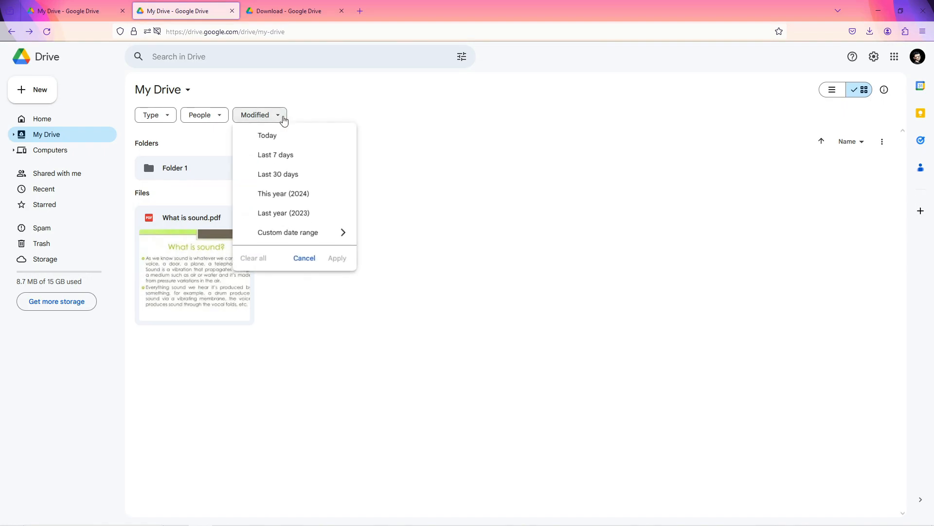
click(379, 116)
click(174, 113)
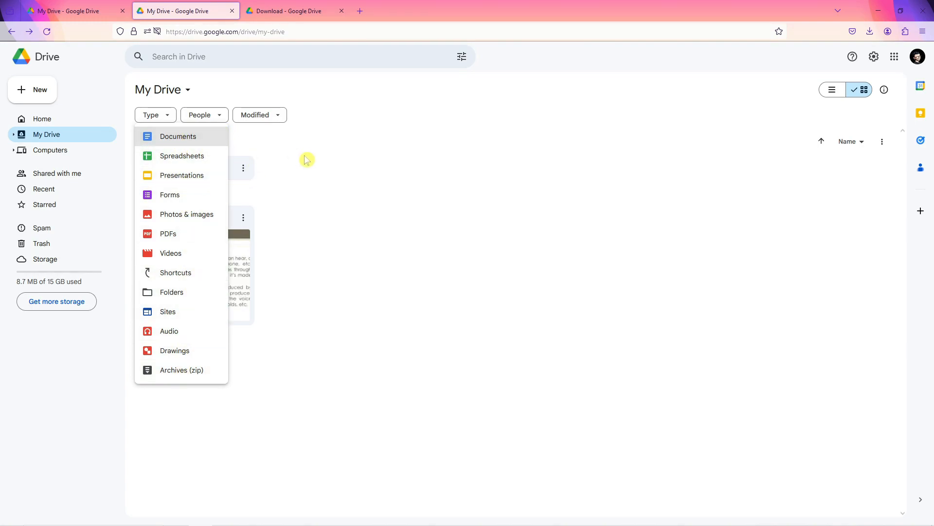
click(323, 159)
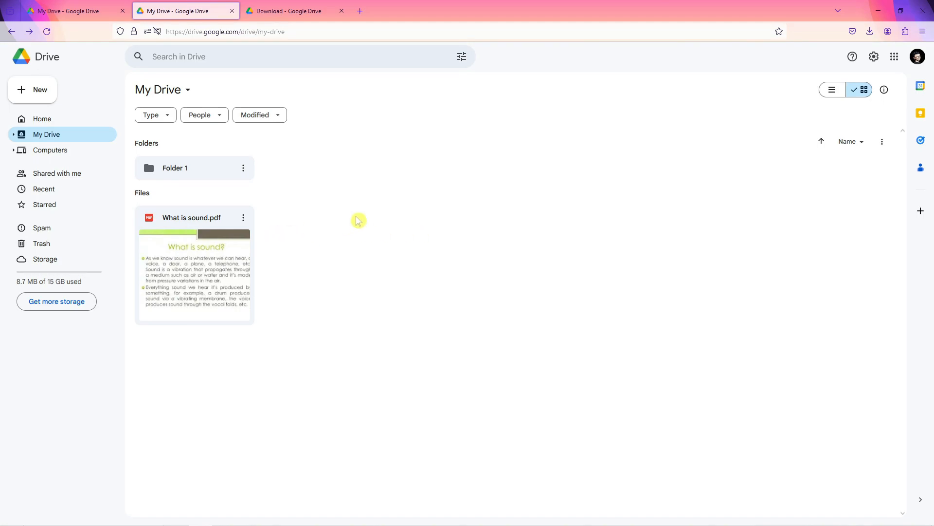
Step: Create a new folder named Finance in My Drive
click(37, 89)
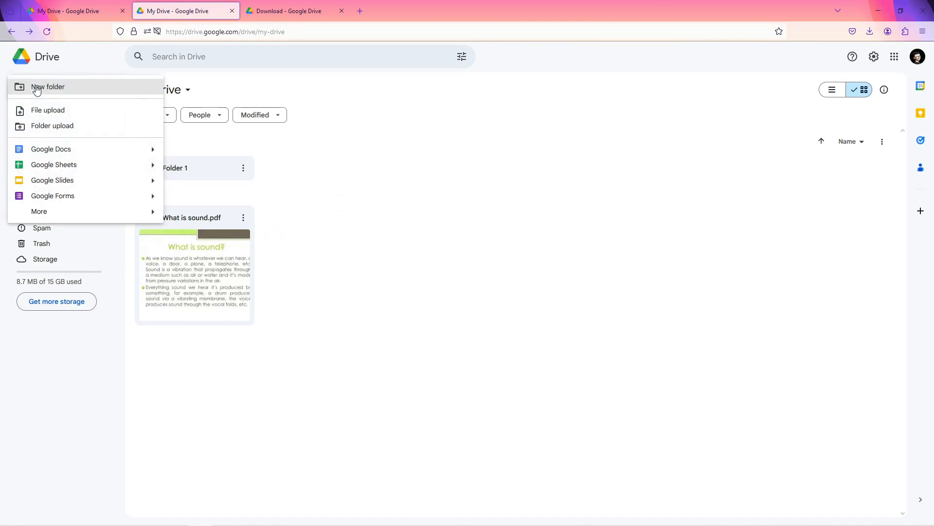
click(93, 89)
text(Finace n)
click(525, 315)
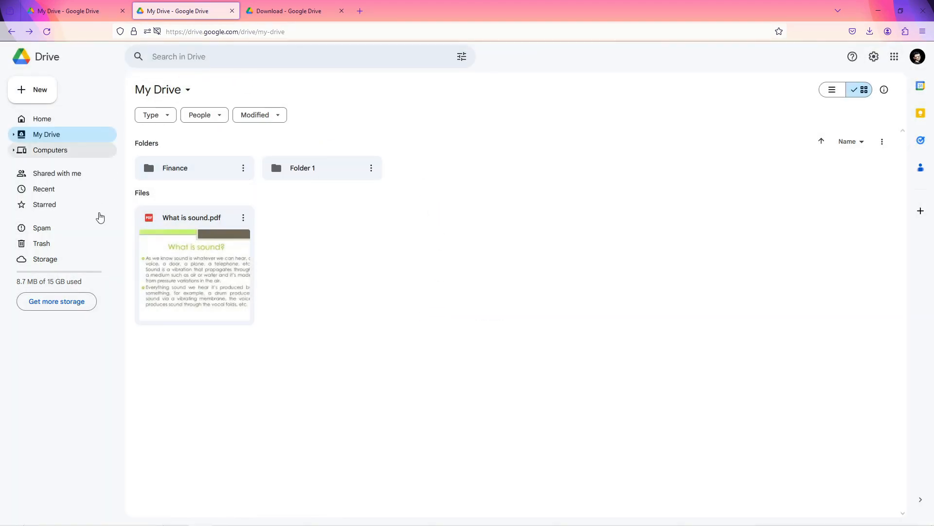
Step: Add the Finance folder to Starred
click(201, 180)
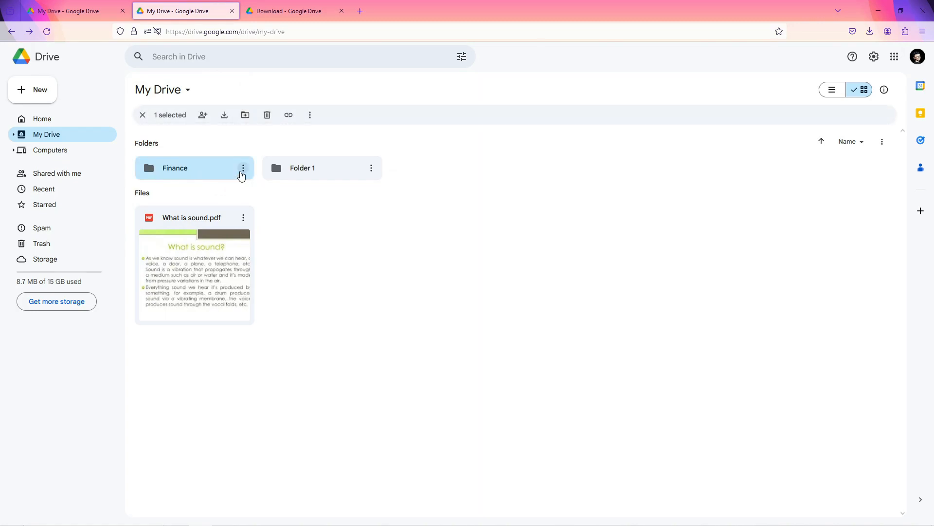
click(242, 174)
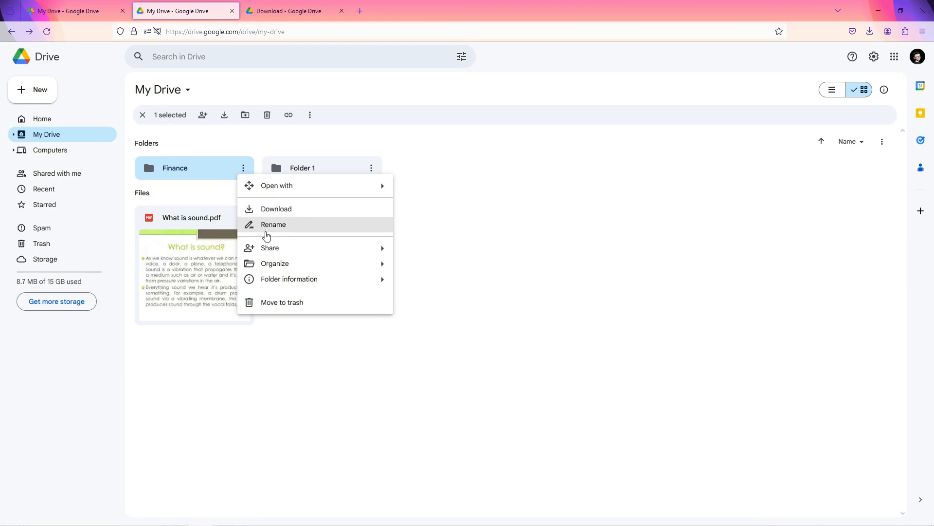
mouse_move(292, 188)
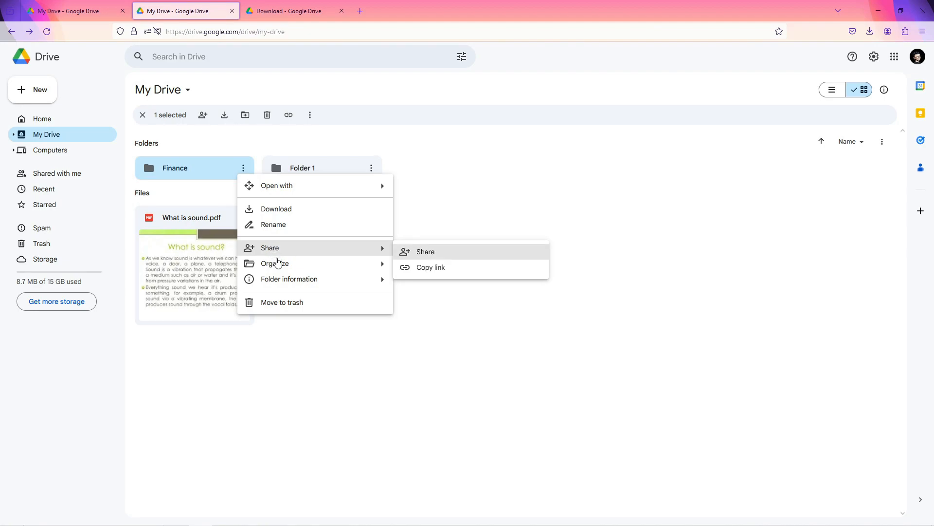
mouse_move(280, 267)
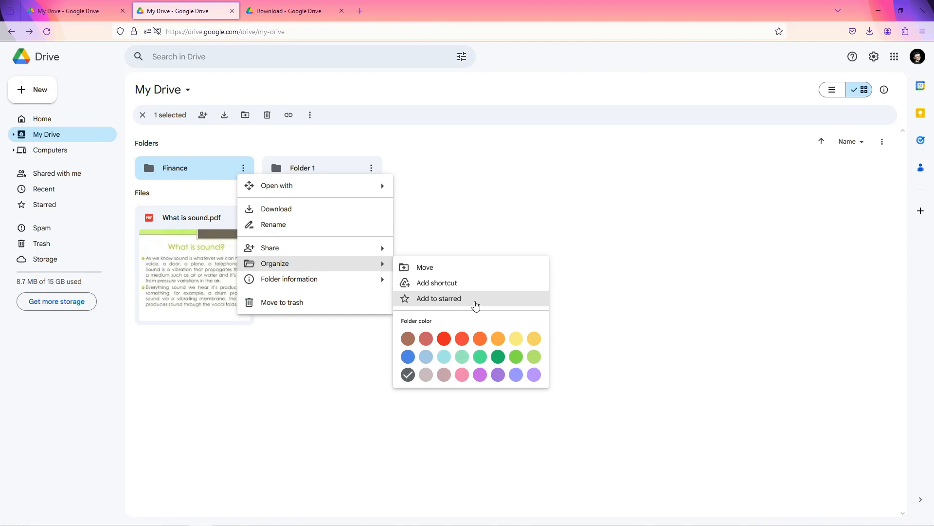
click(404, 300)
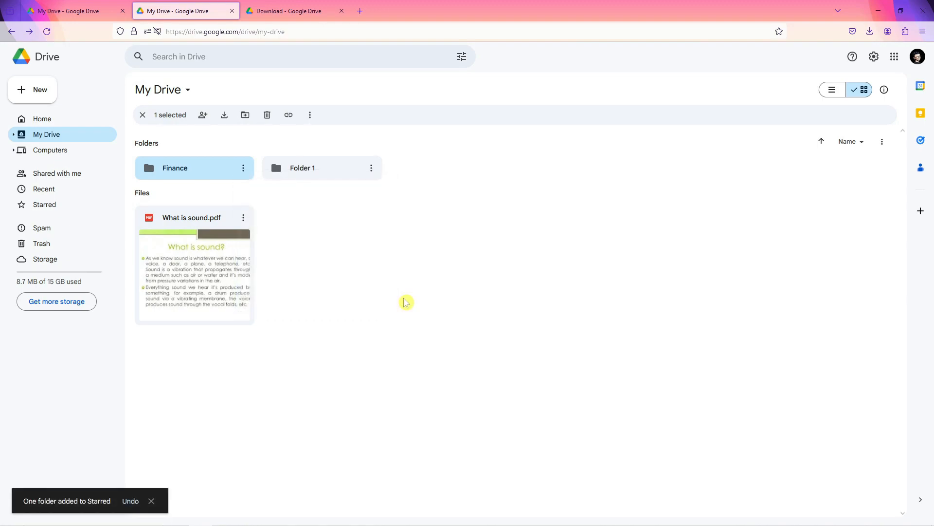
Step: Check the folders listed among the starred items, then return to My Drive
click(325, 250)
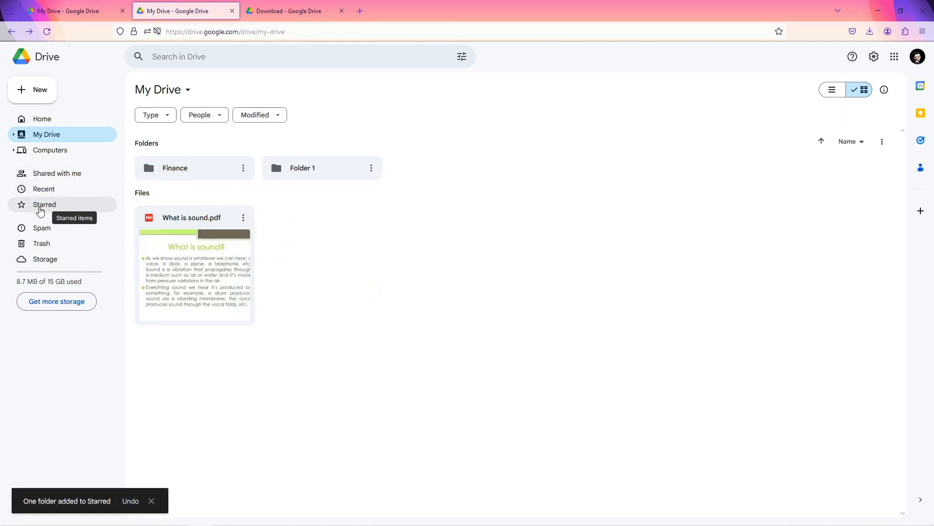
click(40, 208)
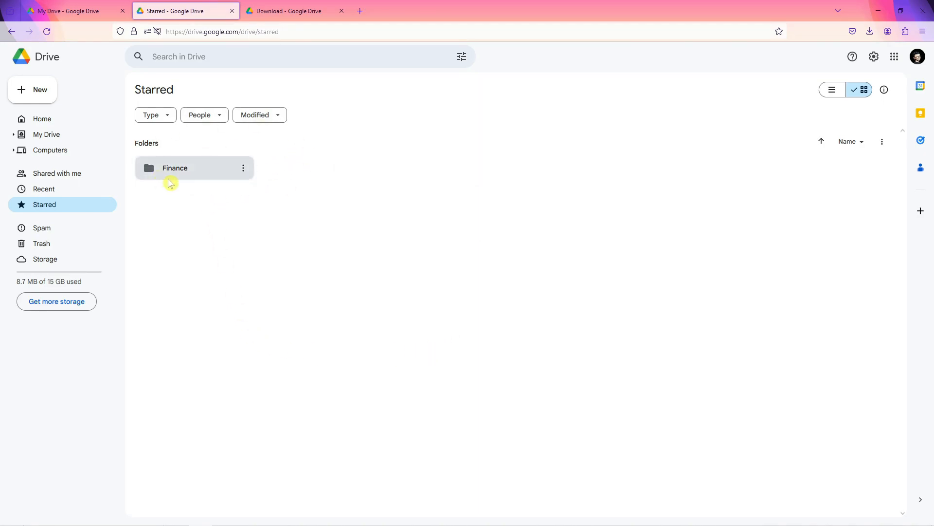
click(57, 120)
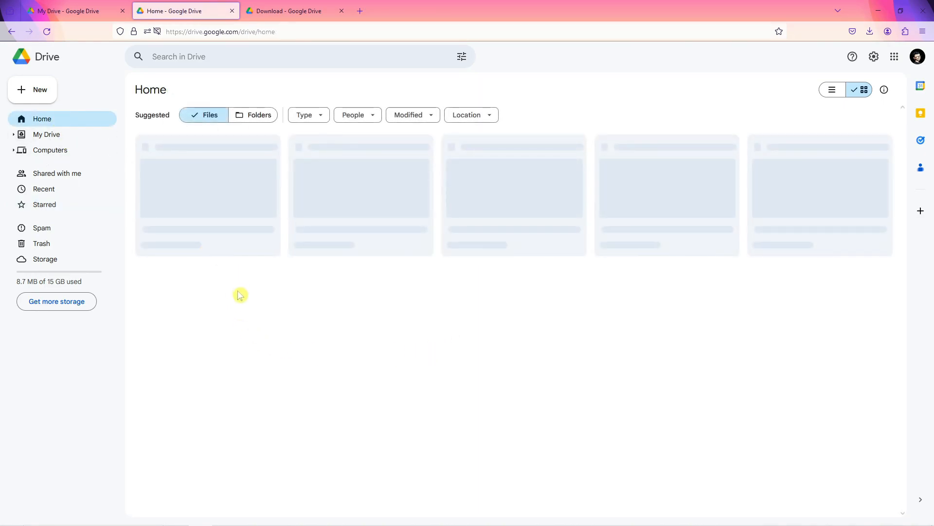
click(68, 135)
Step: Set the Finance folder's color to dark green
click(244, 168)
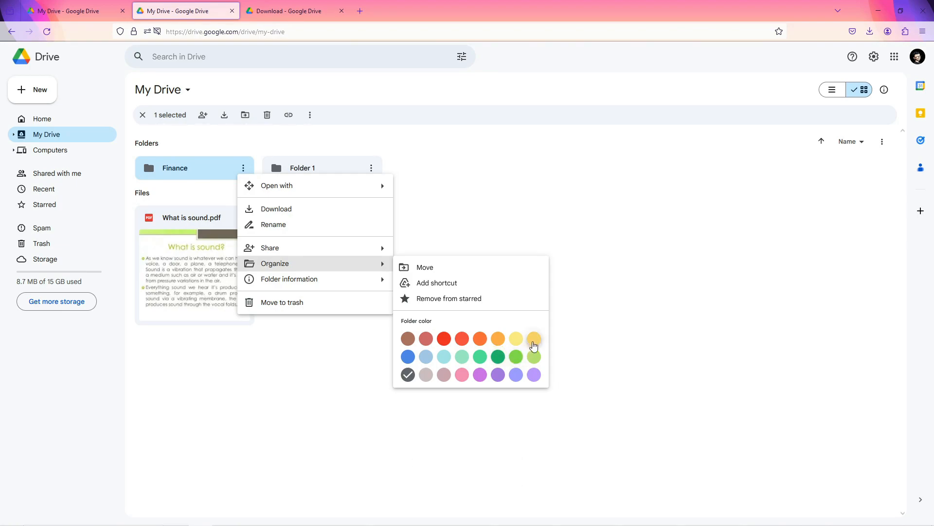
click(497, 357)
click(397, 297)
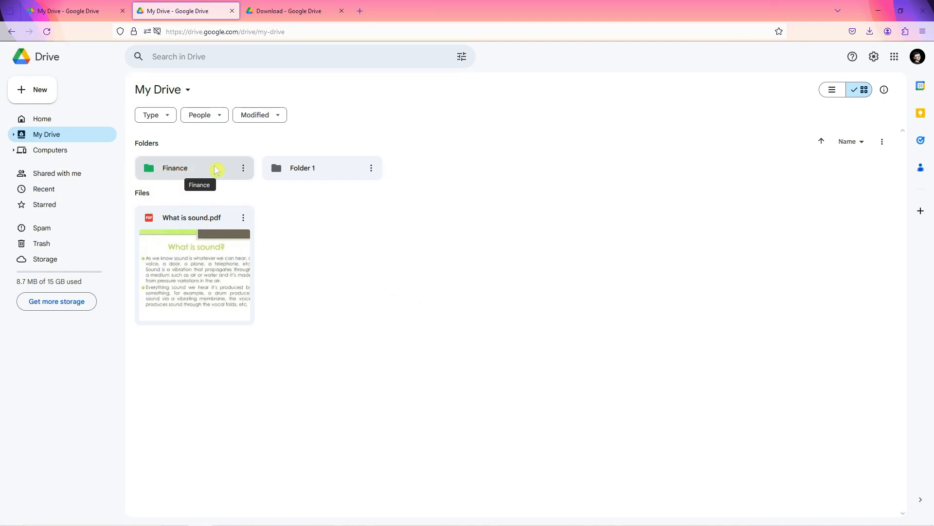
Step: Set the color of Folder 1 to light orange
click(372, 175)
click(372, 173)
mouse_move(411, 266)
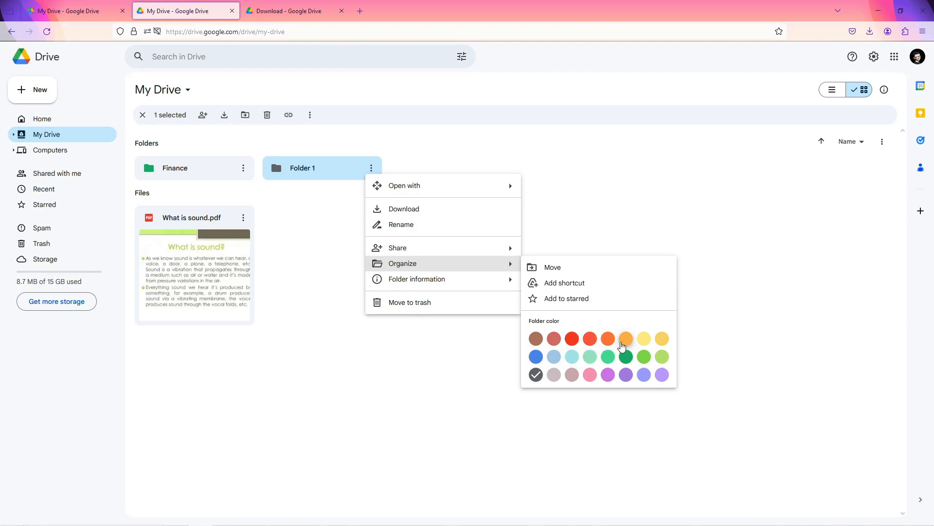
click(626, 339)
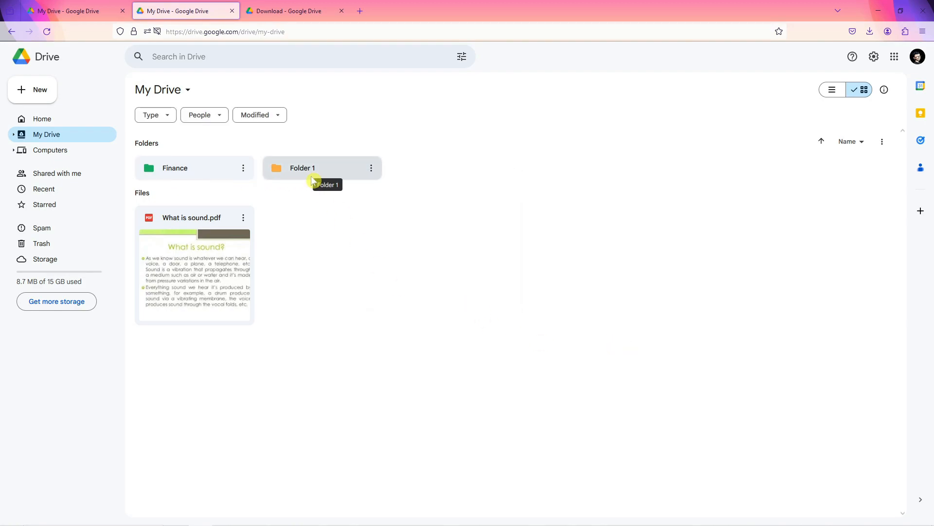
Step: Change the Finance folder's color to light green
click(243, 168)
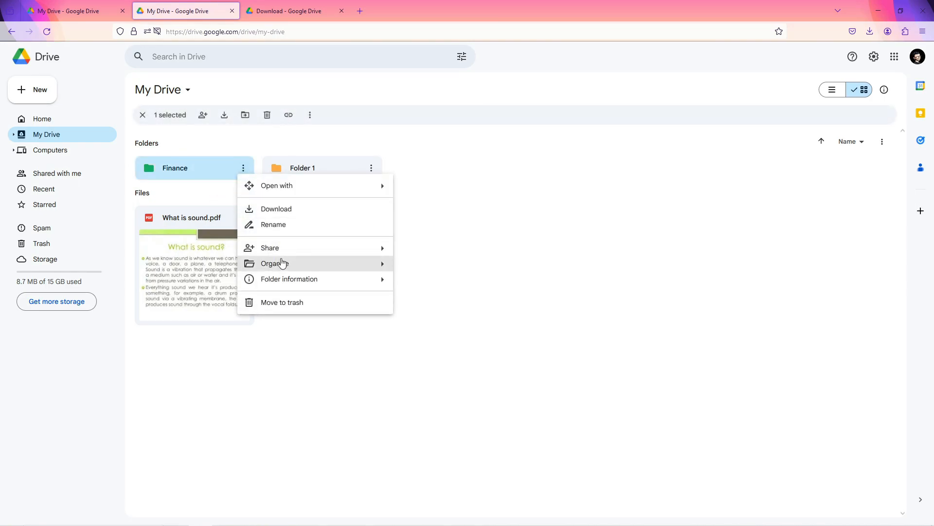
mouse_move(298, 265)
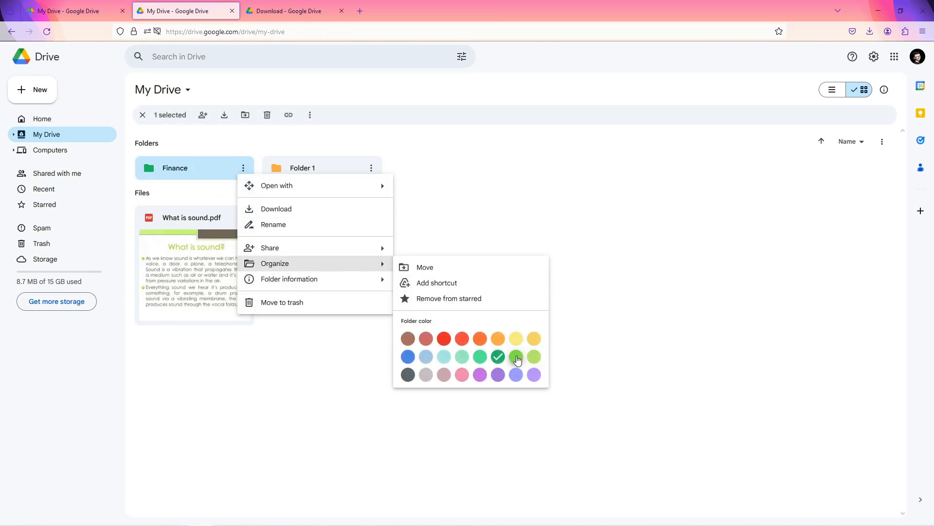
click(534, 356)
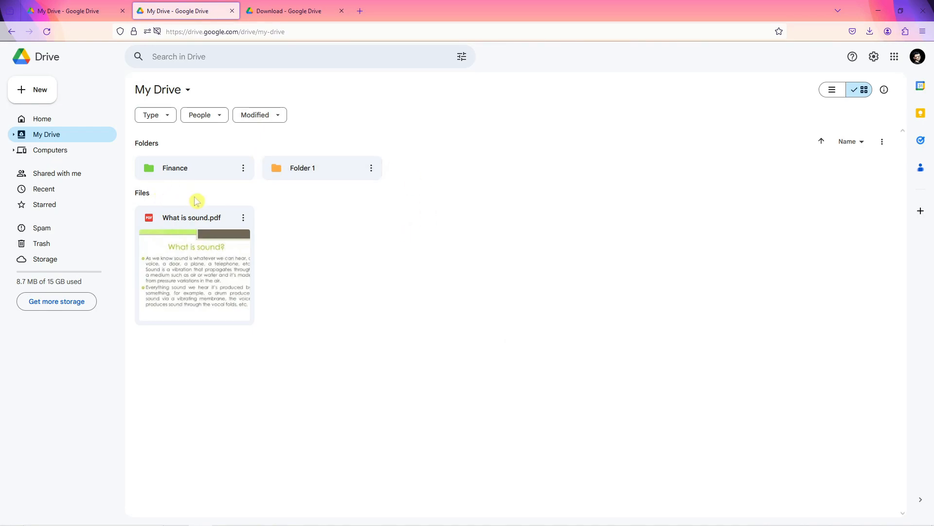
Step: Open the Finance folder's details and enter Tracker as its description
click(243, 168)
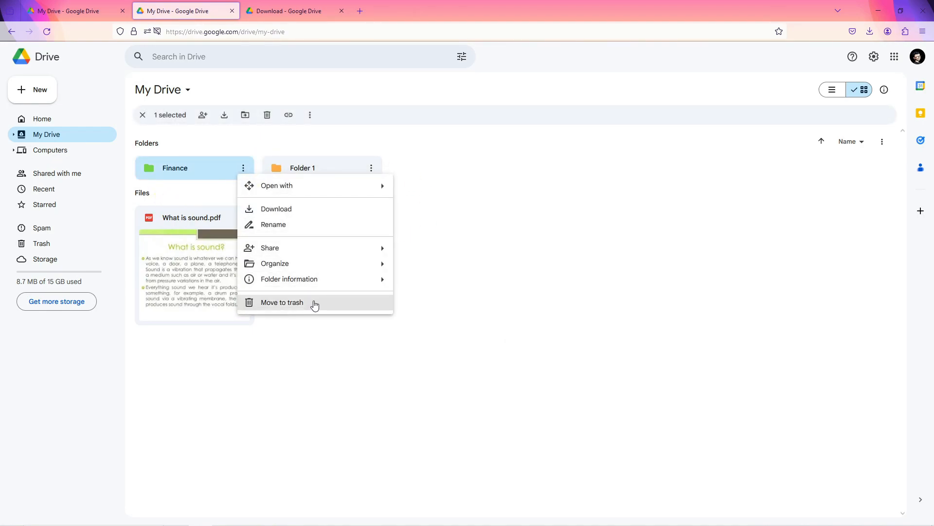
mouse_move(319, 281)
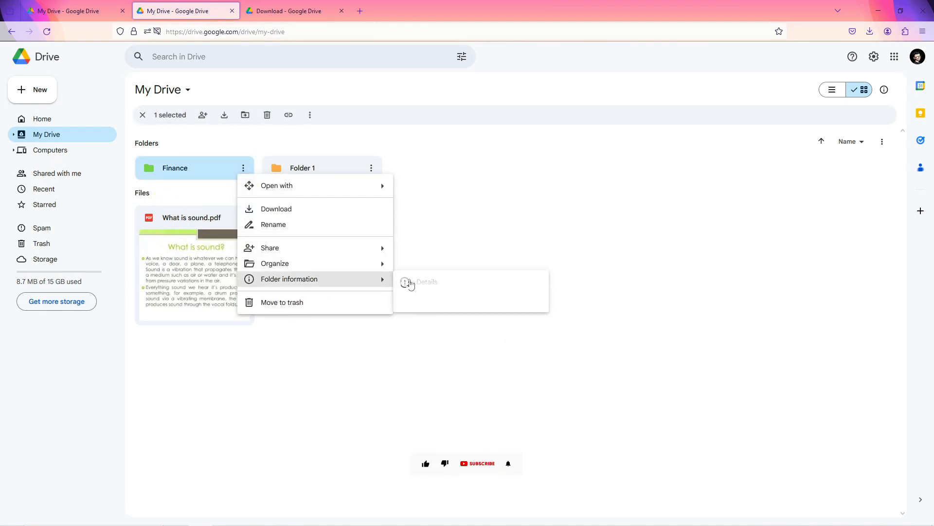
click(410, 284)
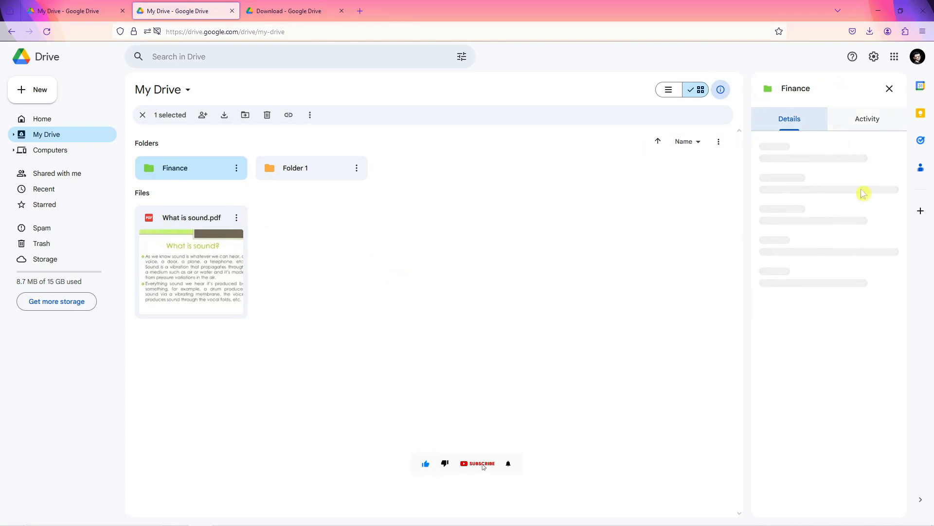
scroll(835, 246, down, 2)
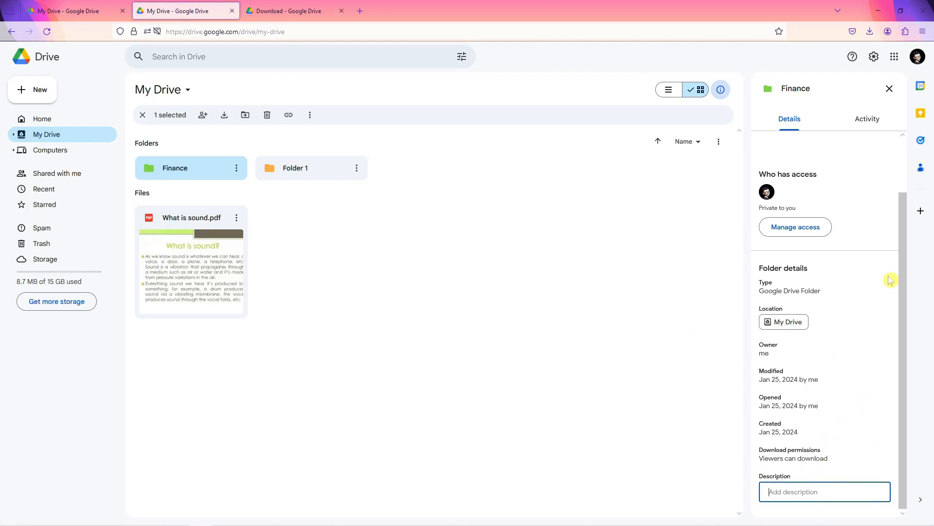
text(Tracker)
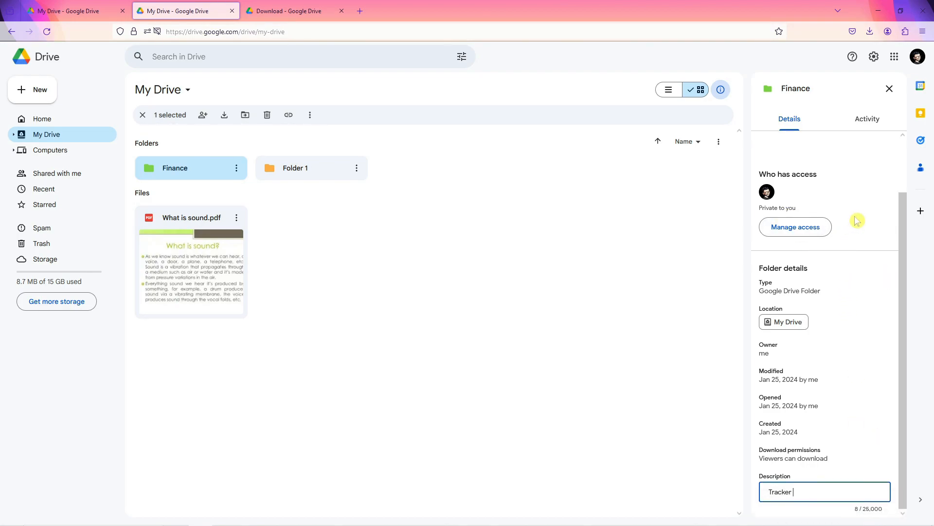
Step: Examine the Finance folder's activity history, then close its information and deselect the folder
click(869, 125)
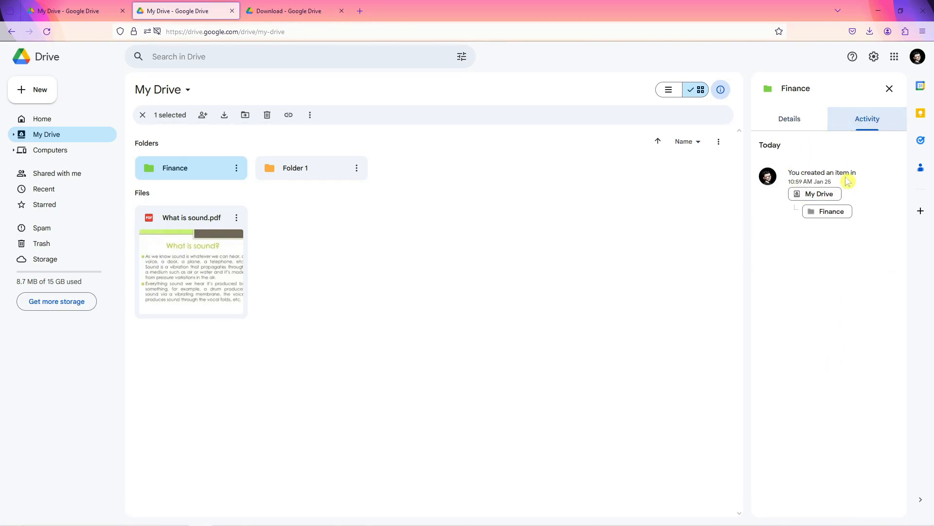
click(890, 89)
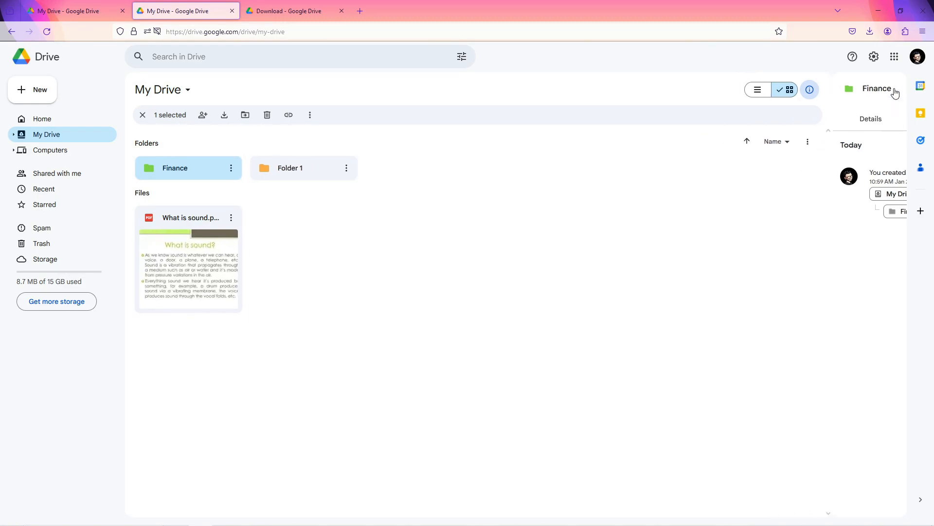
click(441, 277)
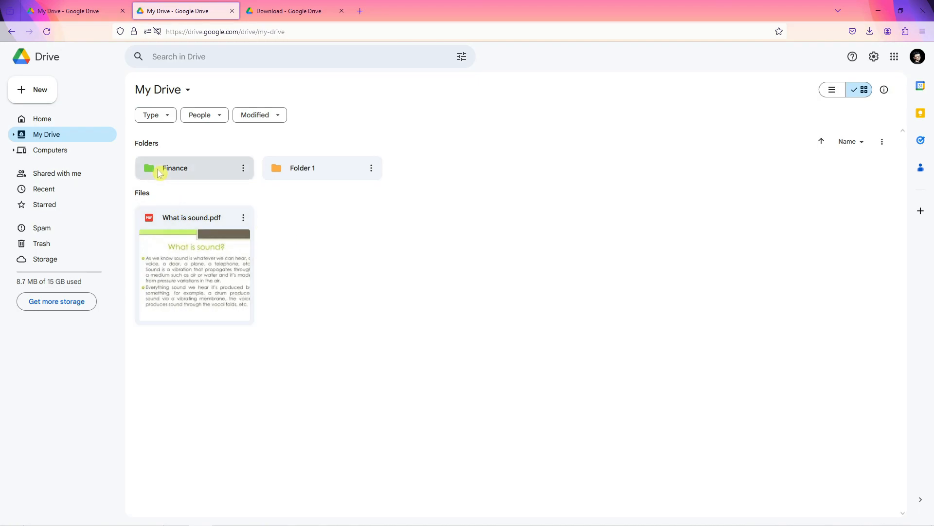
Step: Create a blank Google Sheets spreadsheet inside the Finance folder
double_click(198, 176)
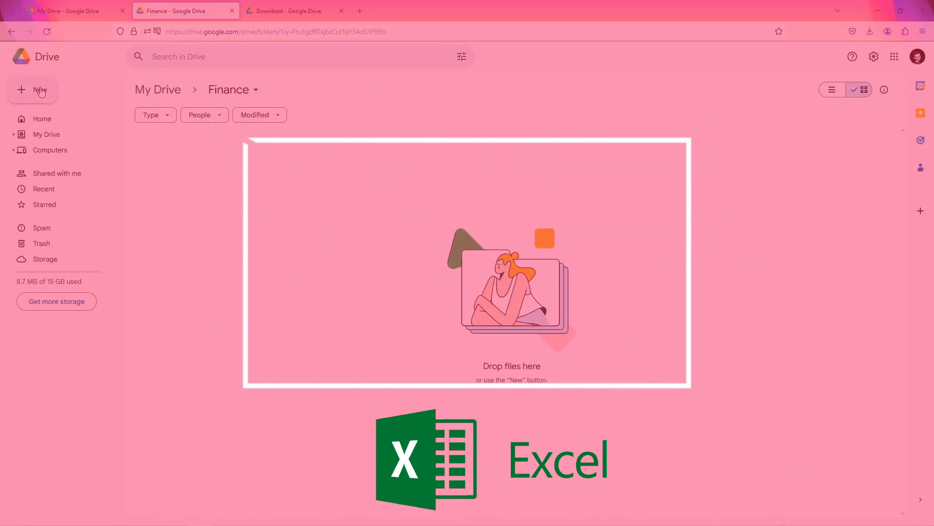
click(40, 92)
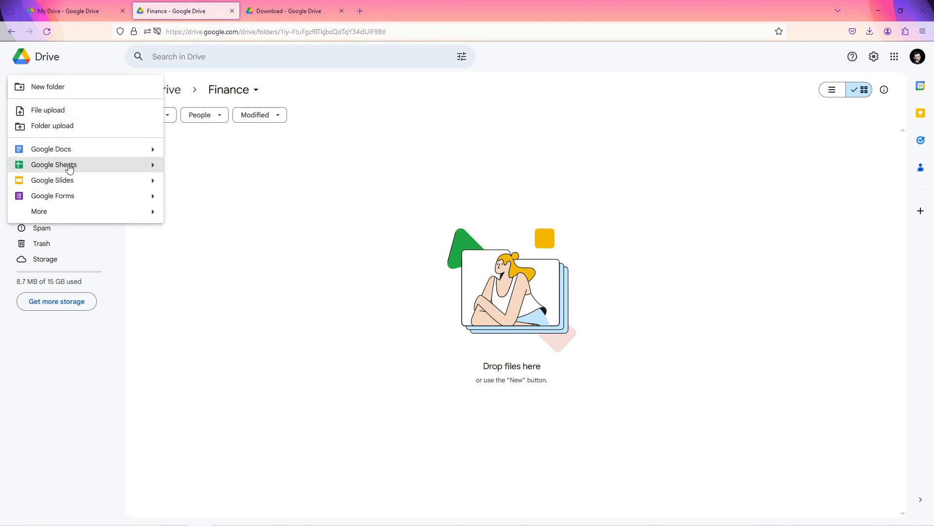
mouse_move(150, 167)
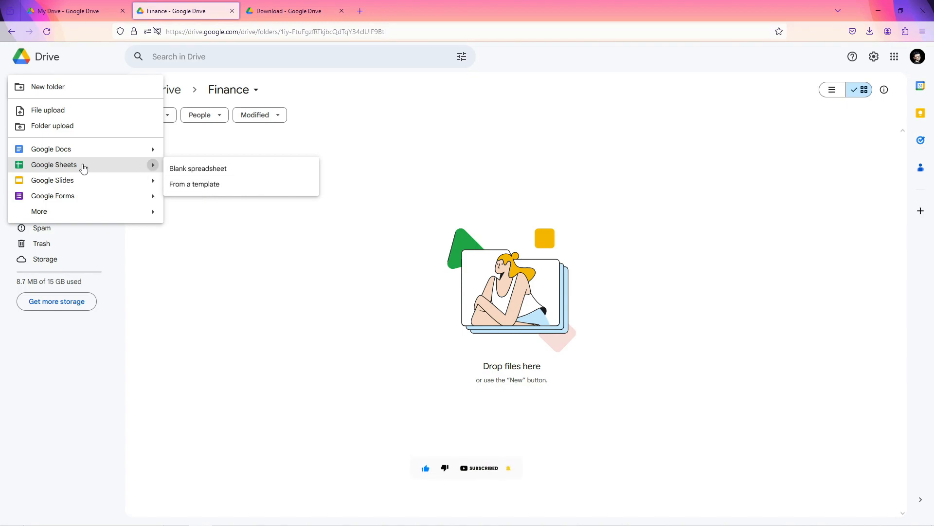
click(209, 169)
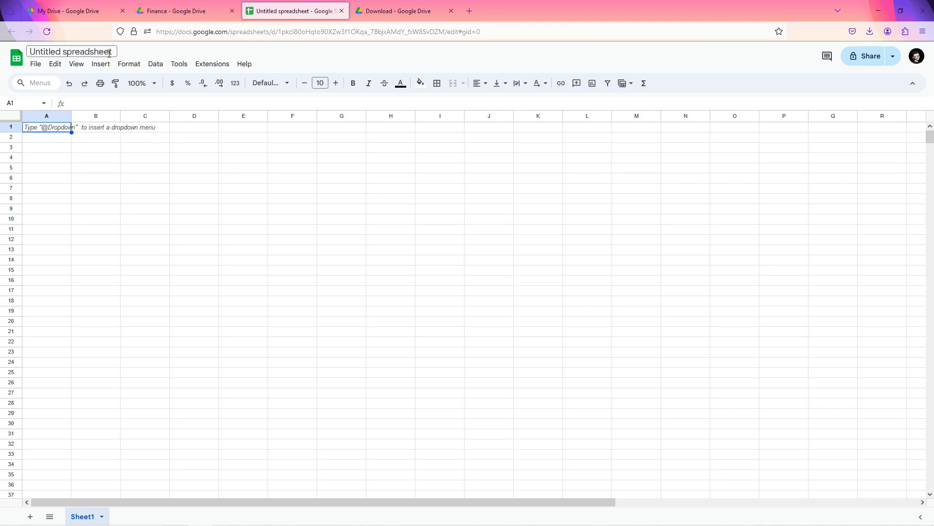
Step: Rename the new spreadsheet as Finance Tracker
click(73, 52)
text(Finance Trac)
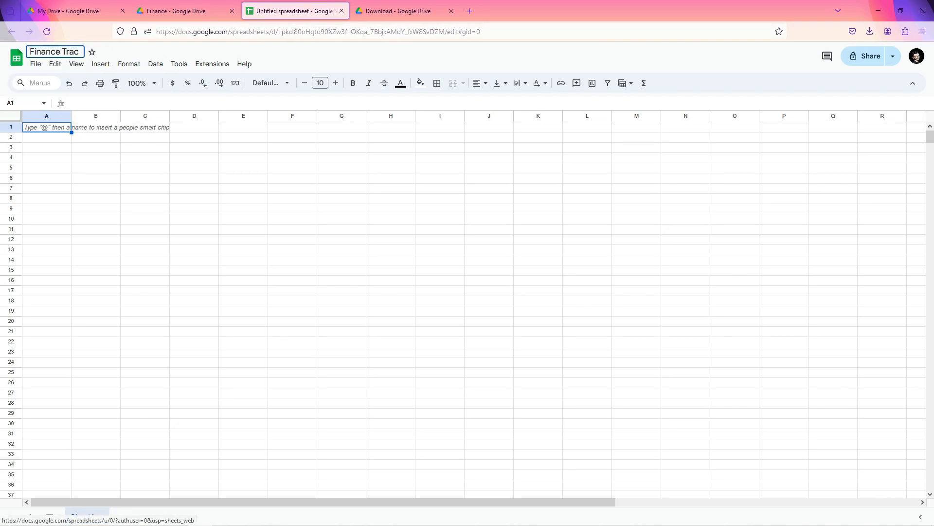
text(ker)
click(180, 231)
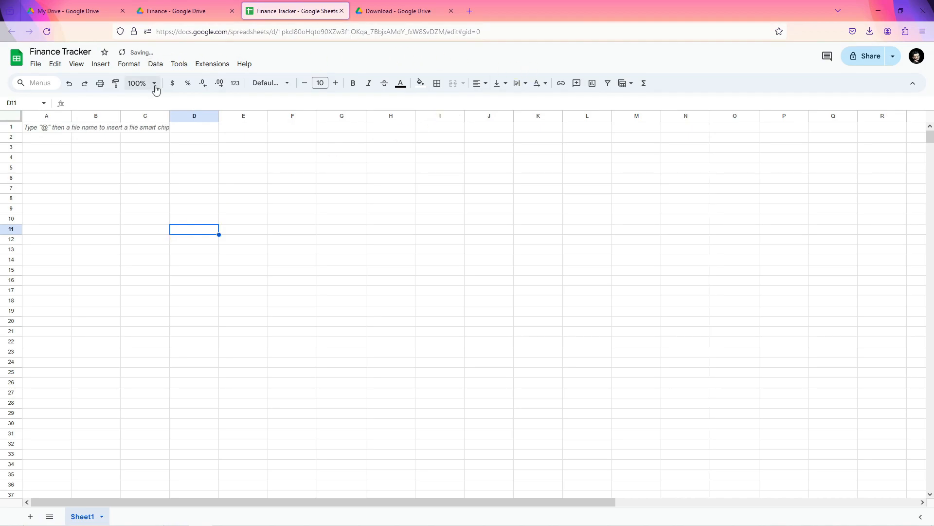
Step: Return to the Finance folder in Drive and refresh it to check for the Finance Tracker spreadsheet
click(175, 11)
click(47, 32)
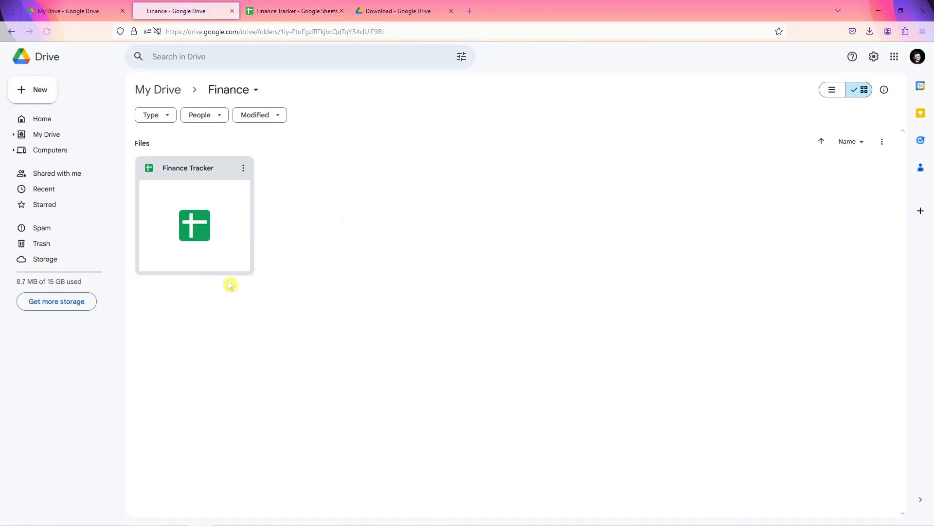
click(192, 236)
click(411, 212)
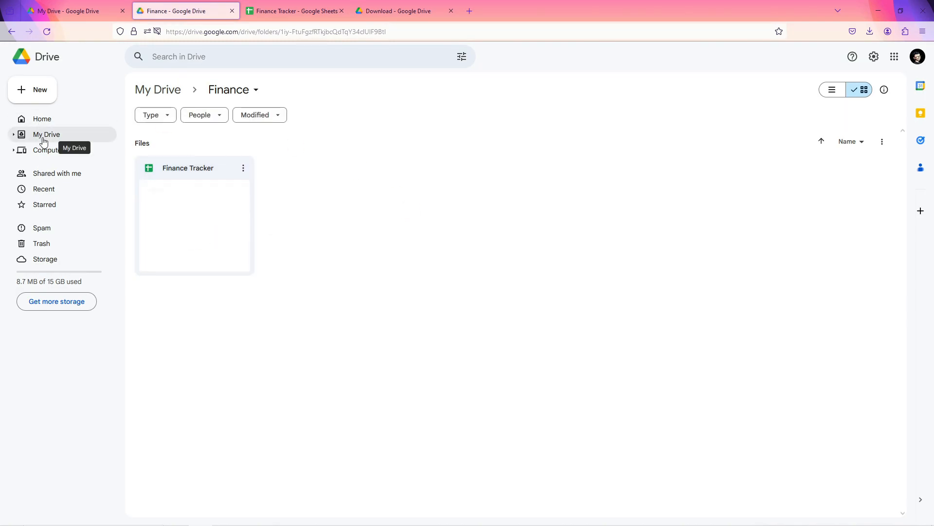
click(50, 90)
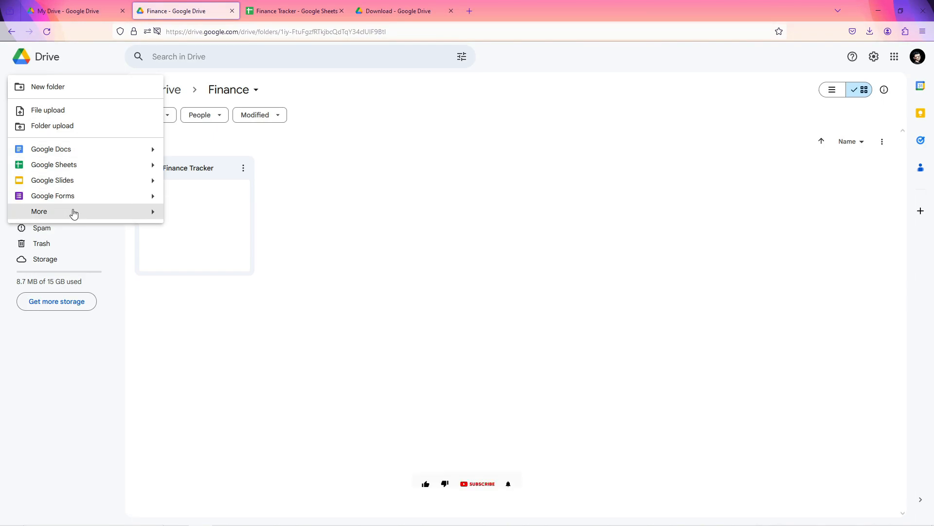
click(438, 188)
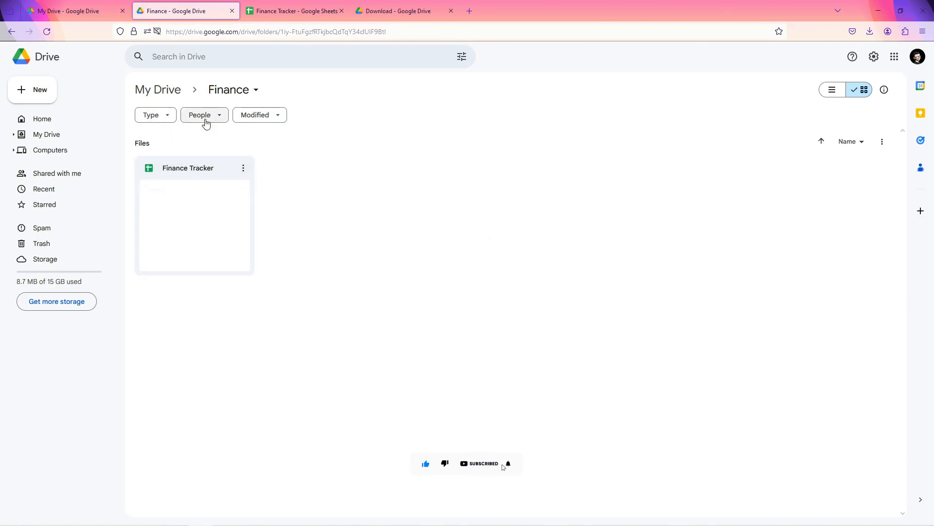
Step: Create a Google Docs document named Sample 1 in My Drive and close it
click(165, 92)
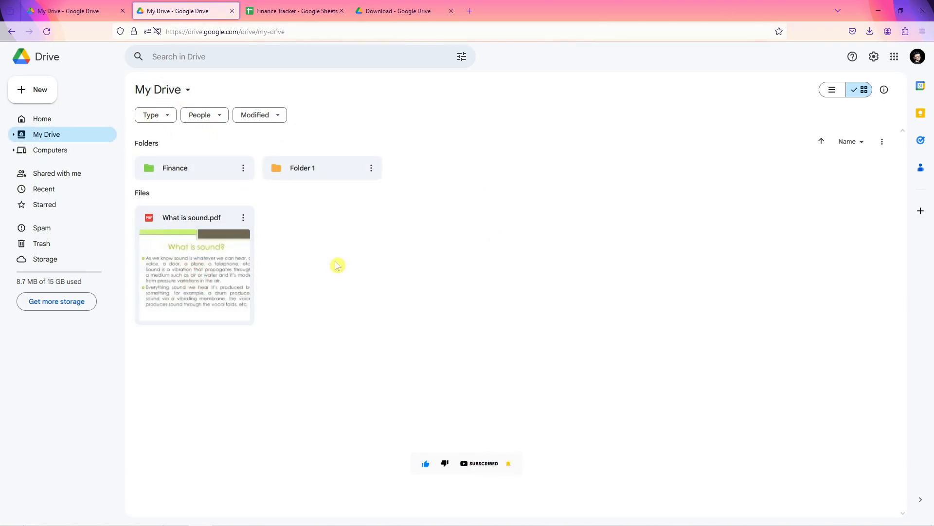
click(38, 100)
click(51, 148)
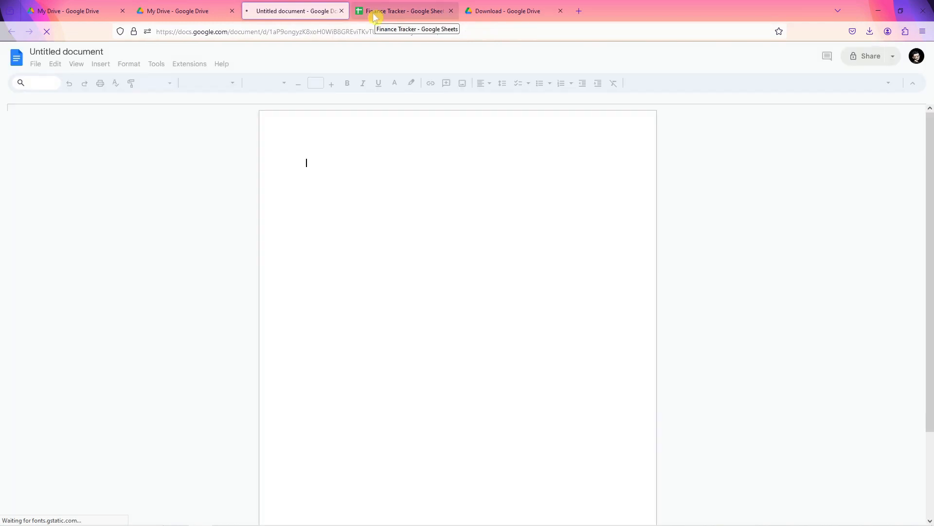
click(108, 51)
text(Sample 1)
key(Return)
key(ctrl+w)
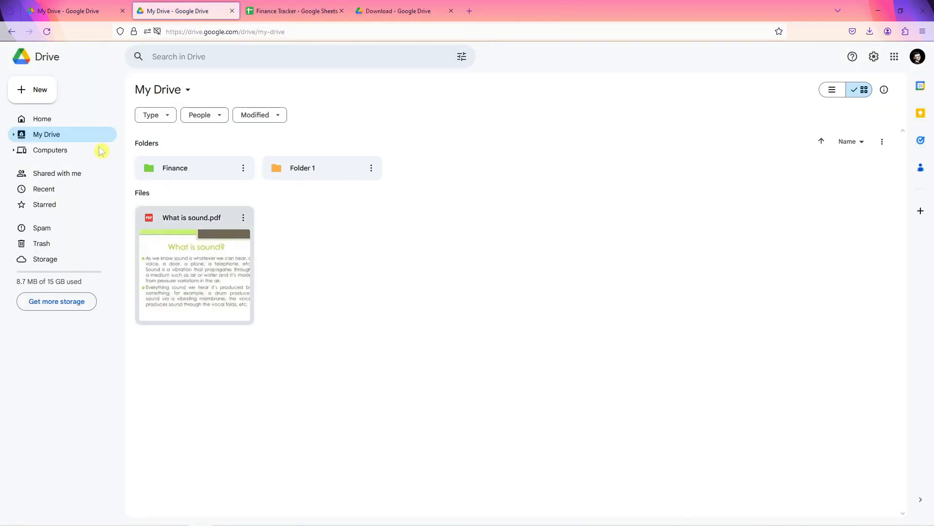
Step: Refresh My Drive and check for the Sample 1 document
click(49, 32)
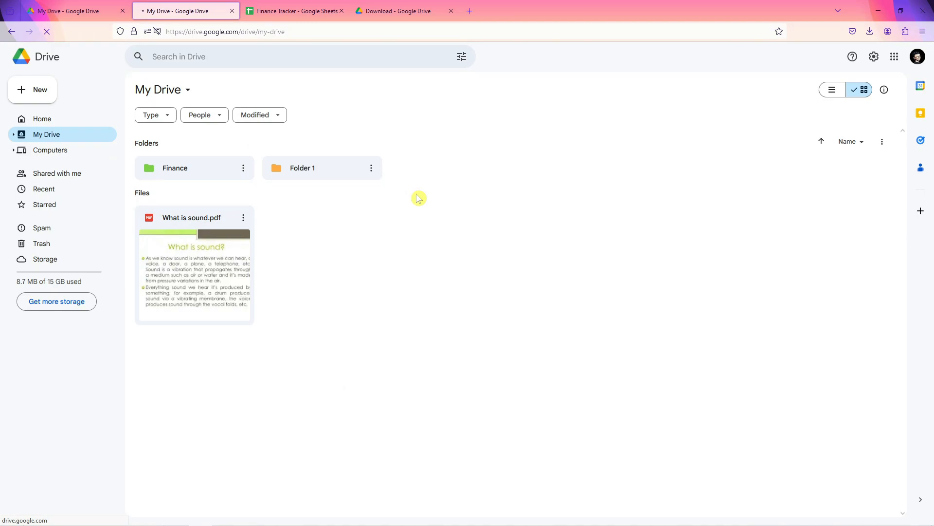
click(174, 287)
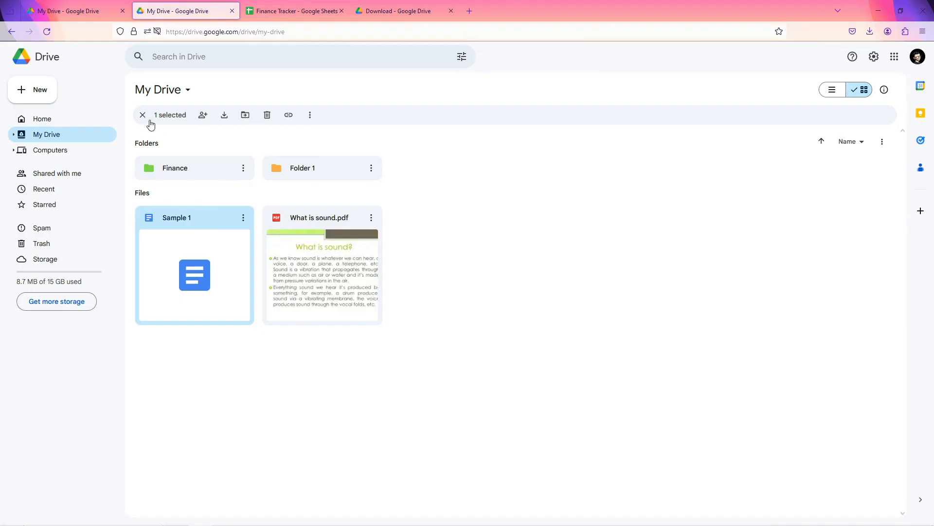
click(146, 117)
Step: Move the Sample 1 document from My Drive into the Finance folder
click(214, 282)
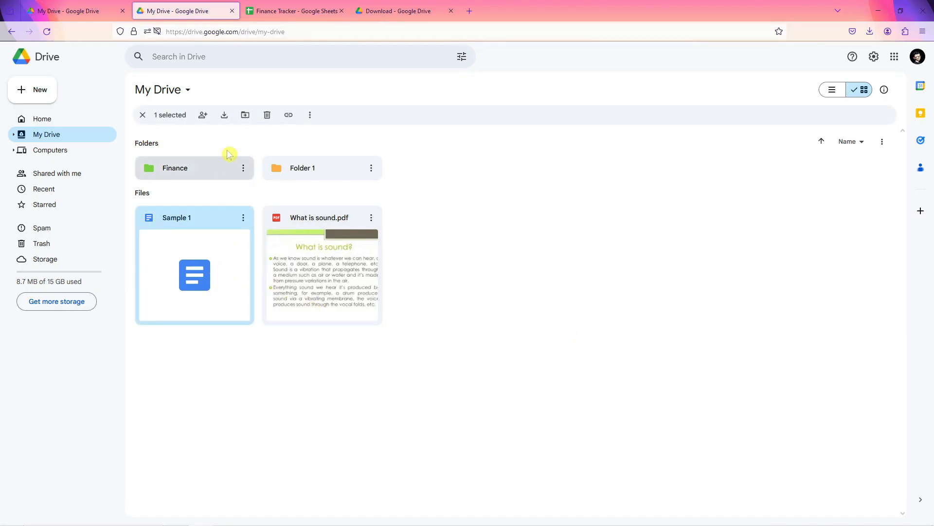
click(244, 220)
mouse_move(290, 311)
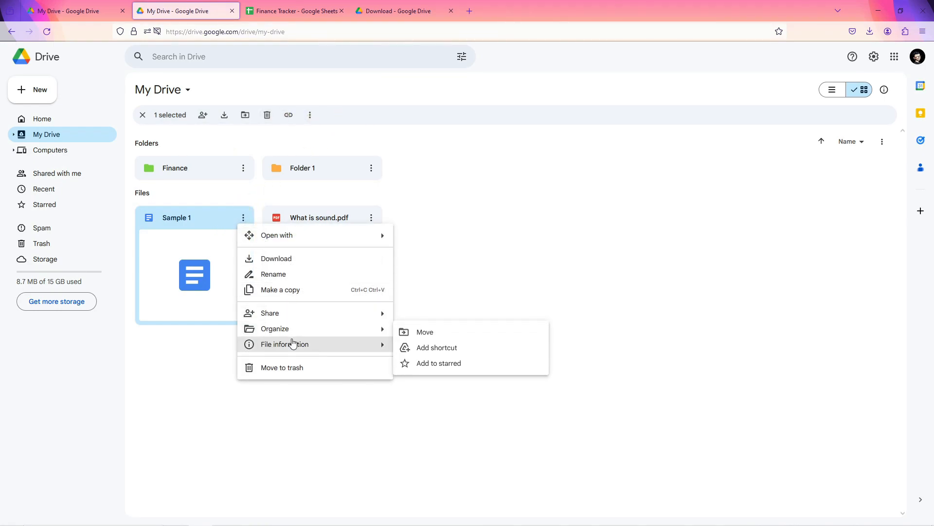
mouse_move(319, 321)
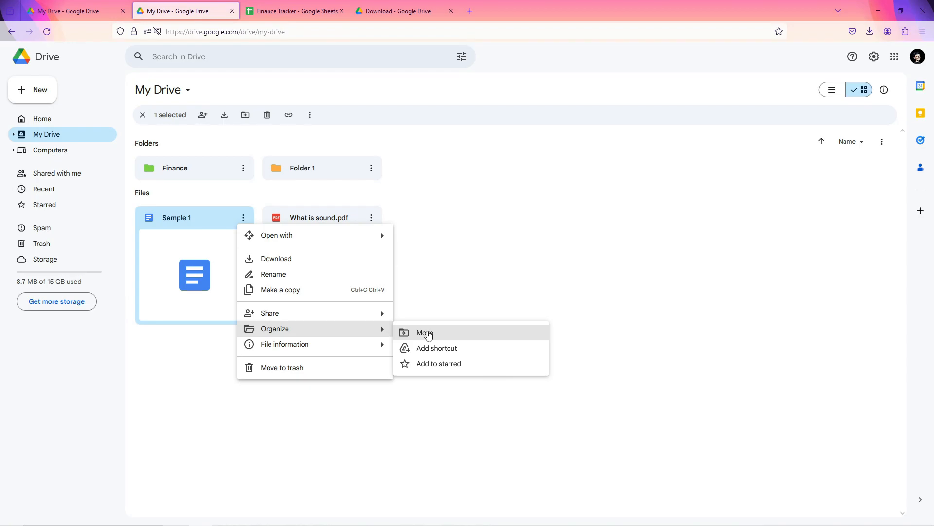
click(427, 334)
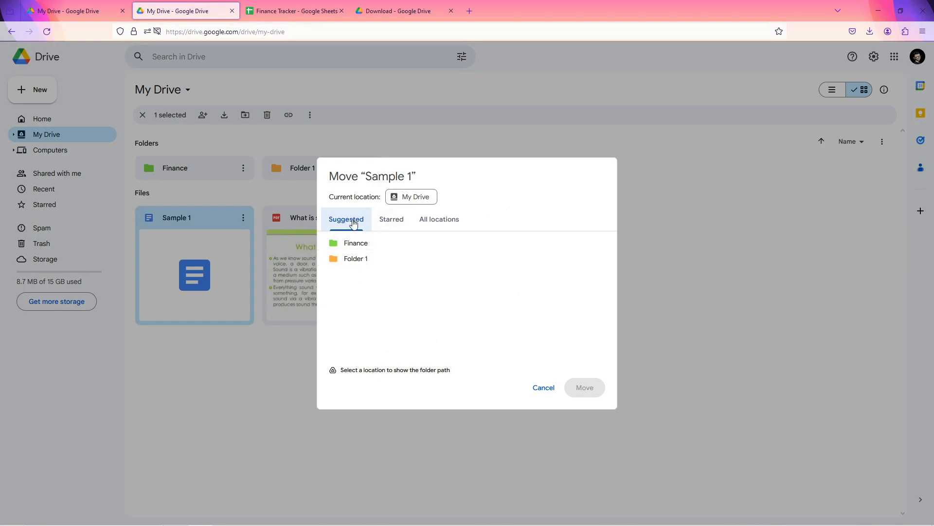
click(385, 225)
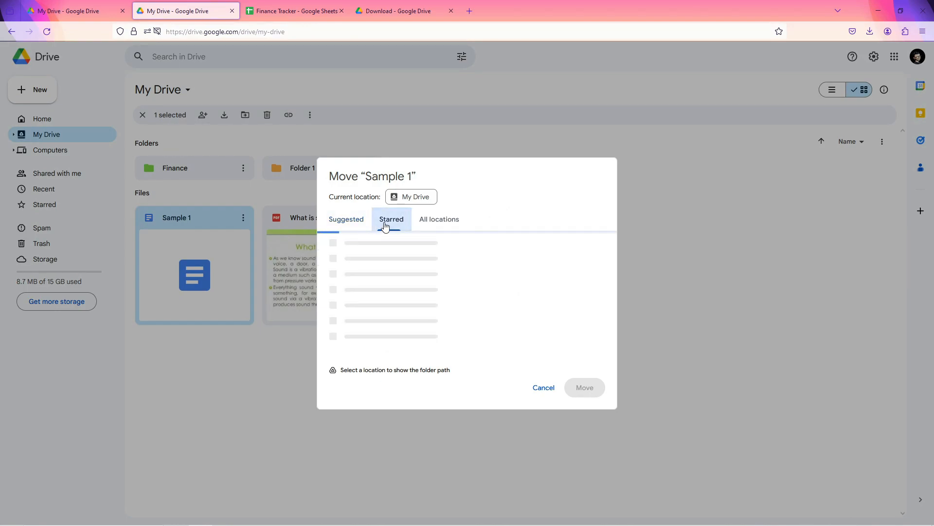
click(445, 227)
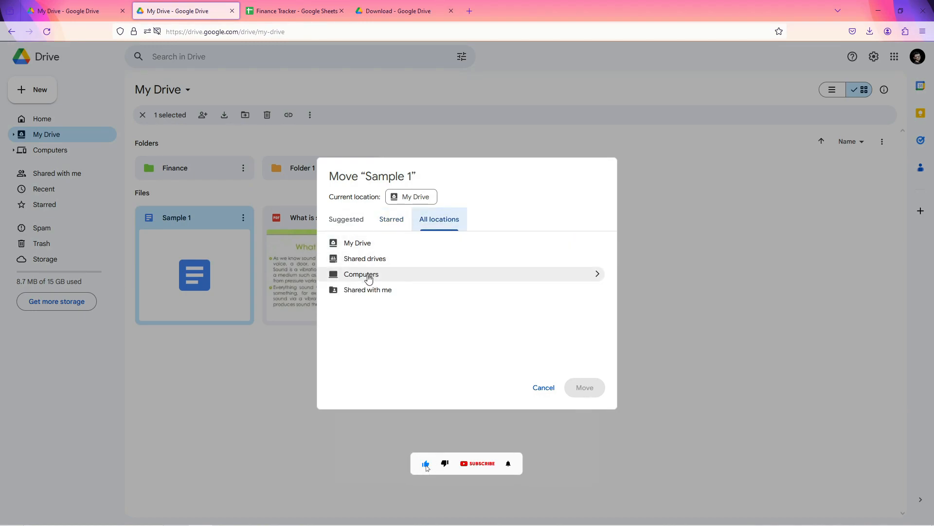
click(342, 228)
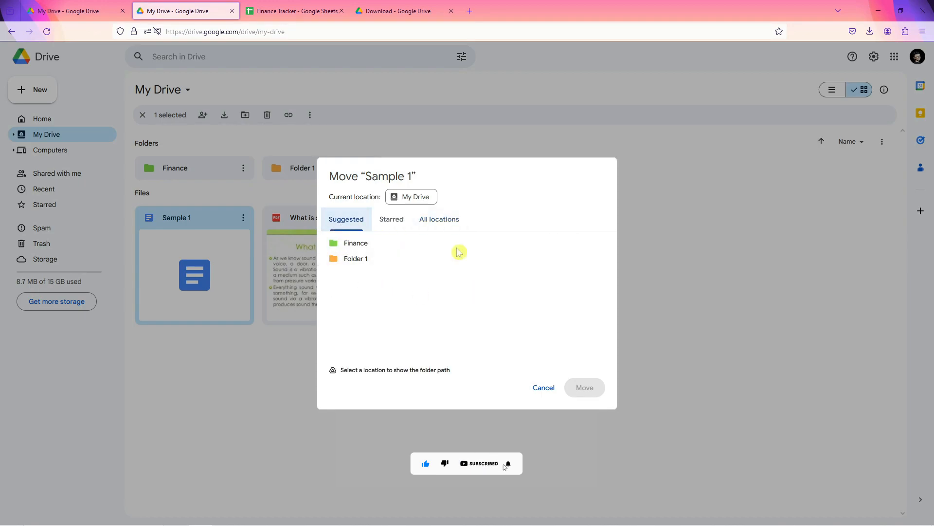
double_click(362, 249)
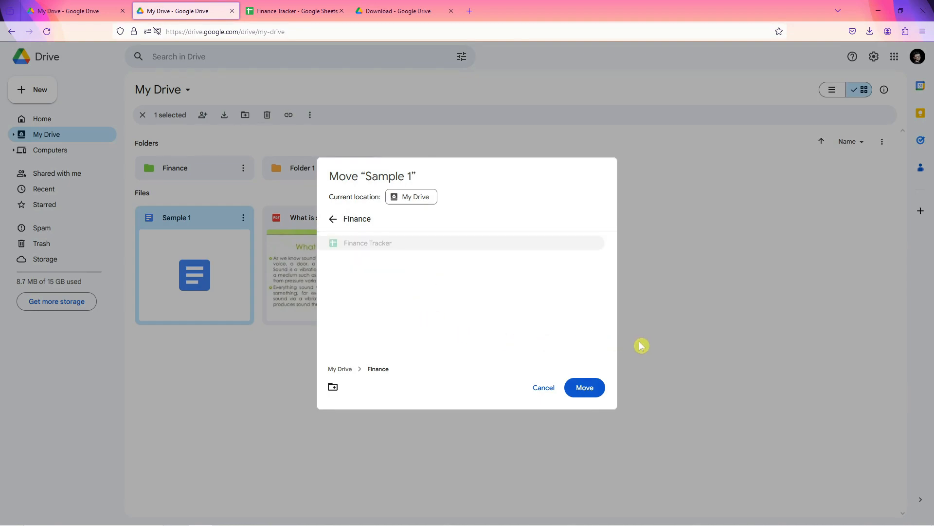
click(593, 388)
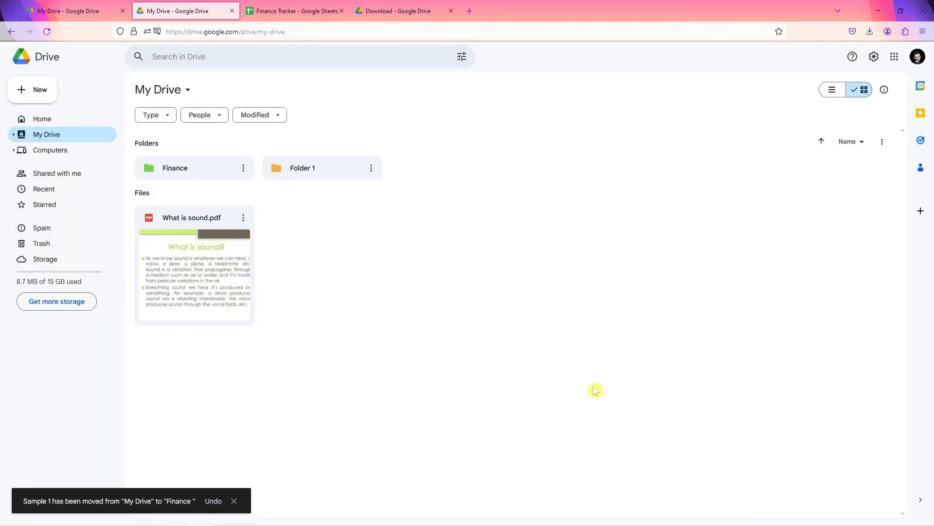
Step: Open the Finance folder to check for the Sample 1 document and return to My Drive
double_click(189, 176)
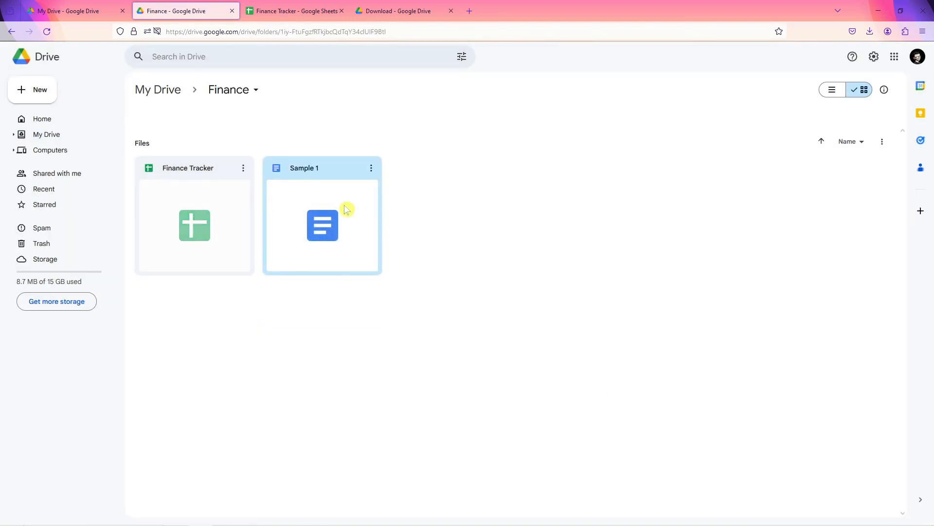
click(574, 211)
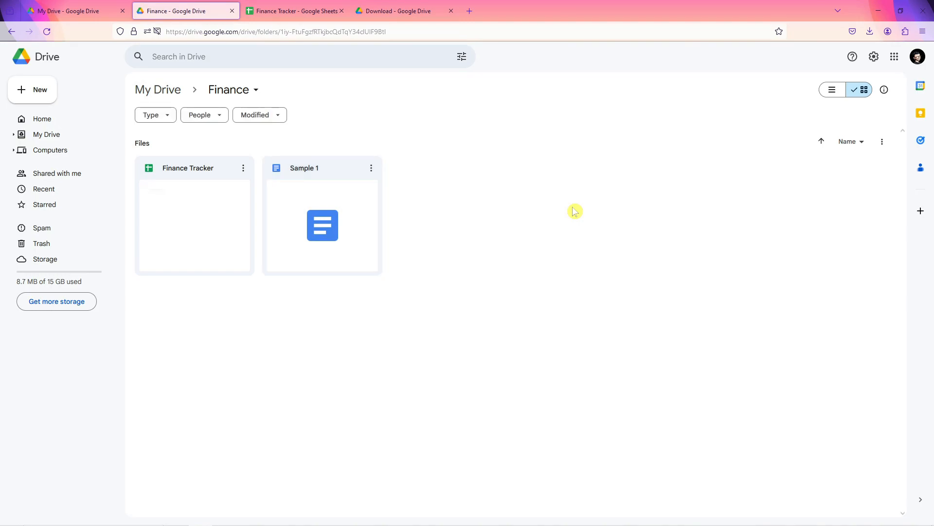
click(78, 124)
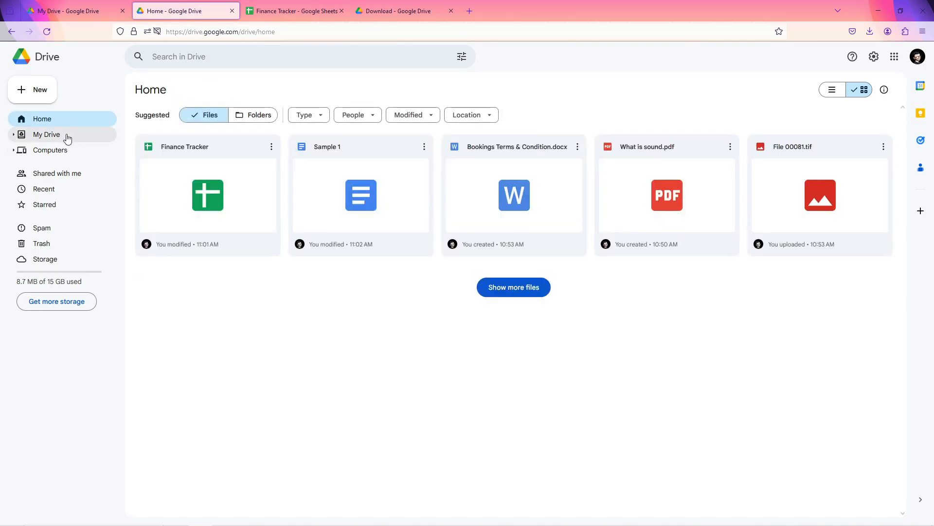
click(64, 137)
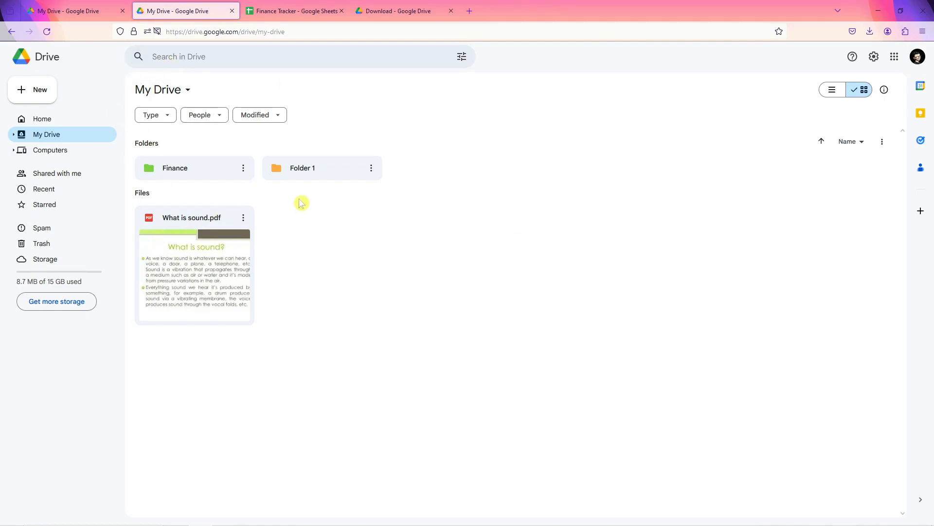
Step: Filter My Drive by the Spreadsheets type to find Finance Tracker, and go back to the unfiltered My Drive
click(168, 117)
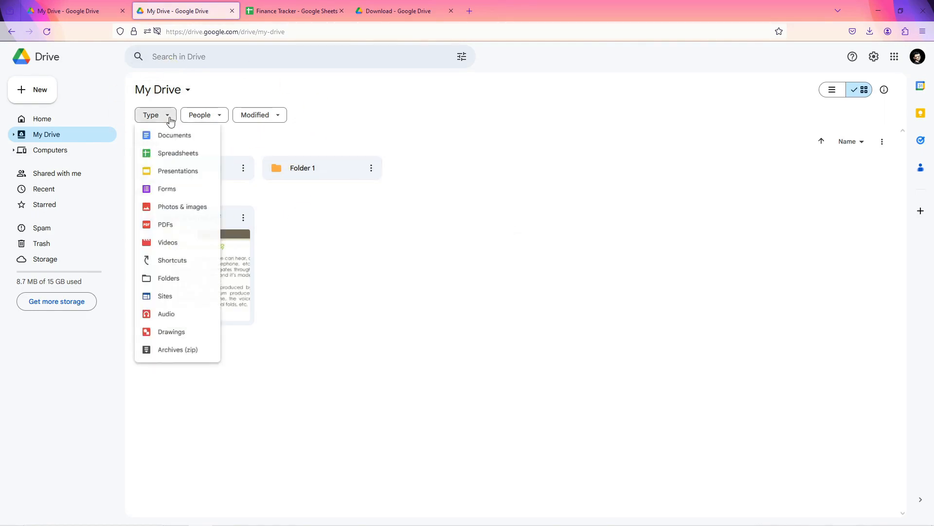
click(179, 156)
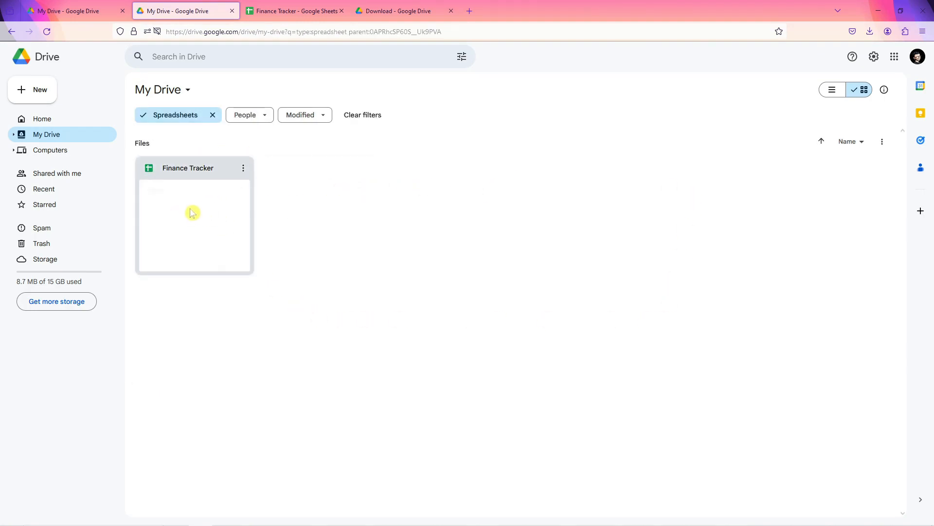
click(192, 212)
key(Escape)
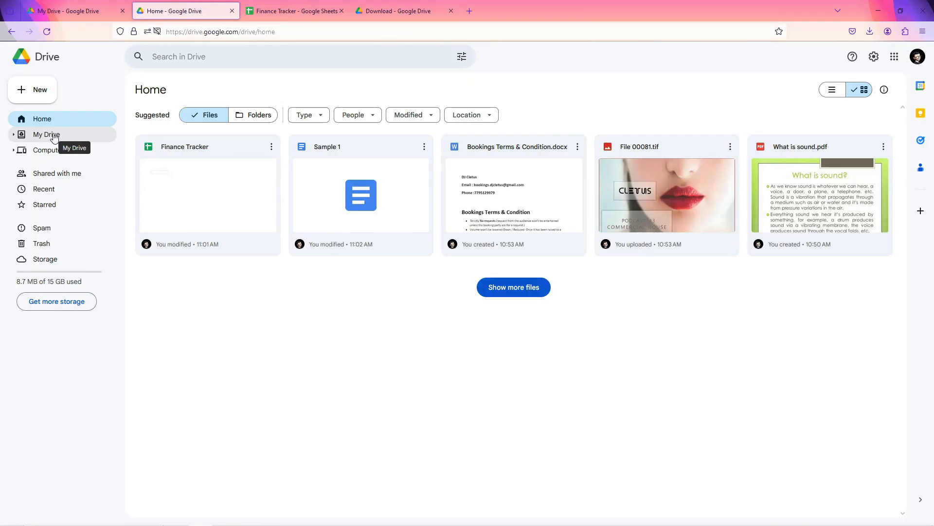
click(53, 136)
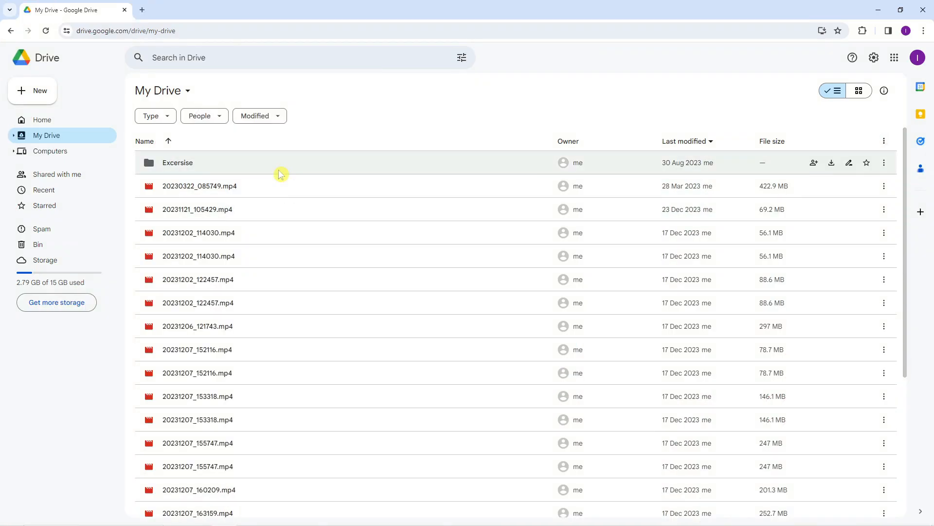
Step: Look through the file list in the other account's My Drive and open the Excersise folder
scroll(305, 429, down, 3)
scroll(305, 428, down, 2)
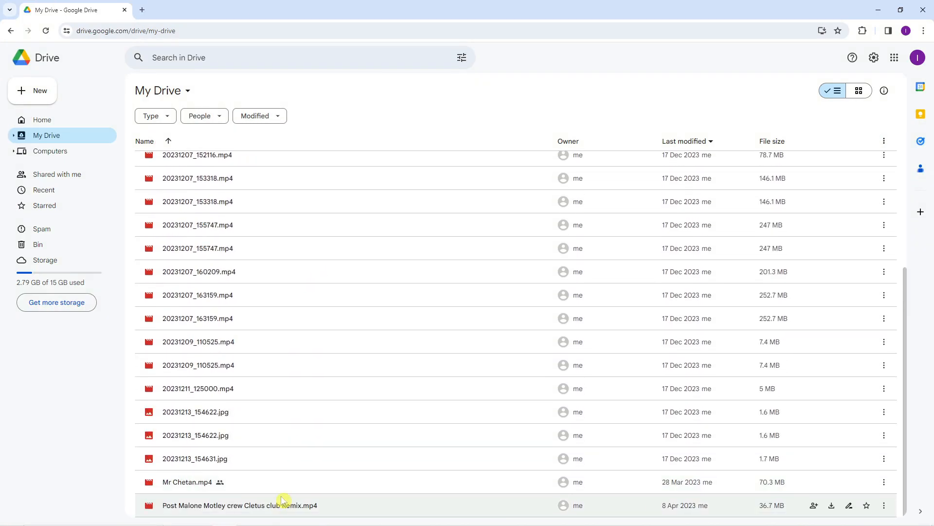
scroll(243, 390, up, 5)
double_click(209, 163)
double_click(212, 167)
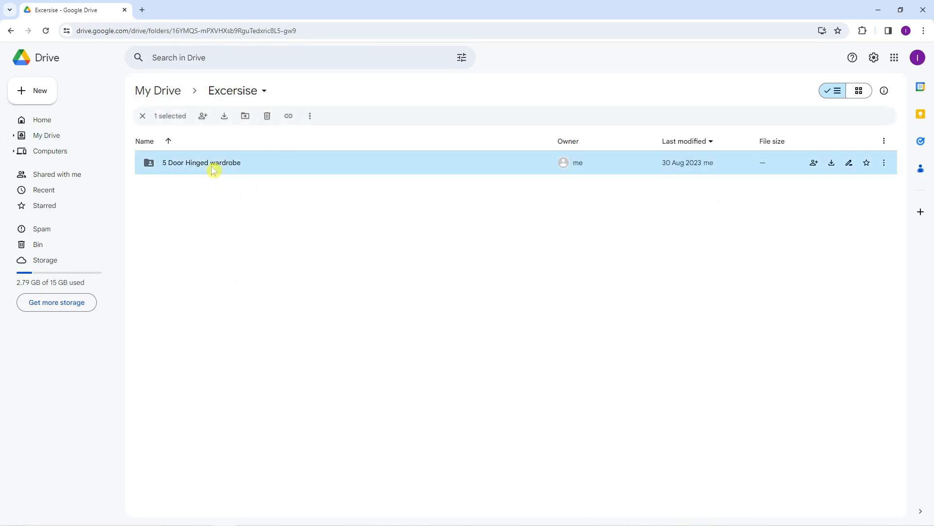
Step: Go to the Home page, select the Excersise folder and review its available actions
click(46, 126)
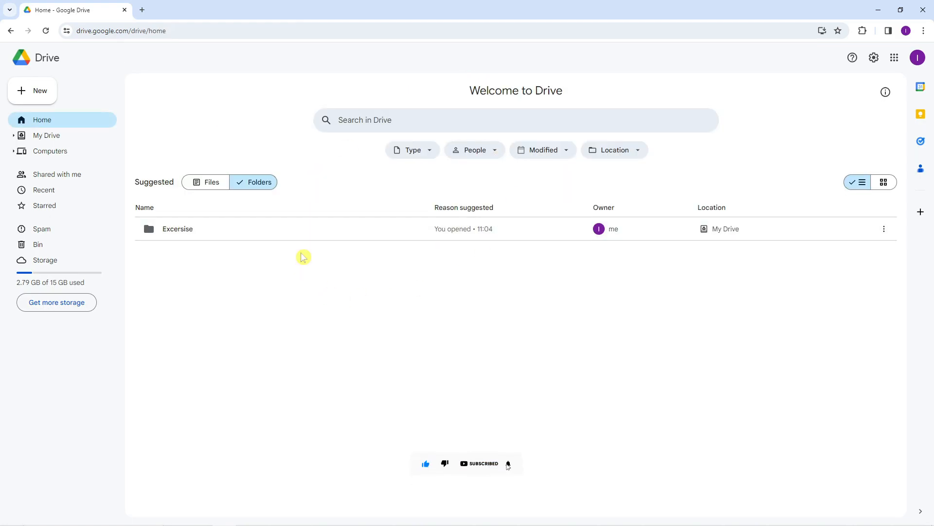
click(242, 229)
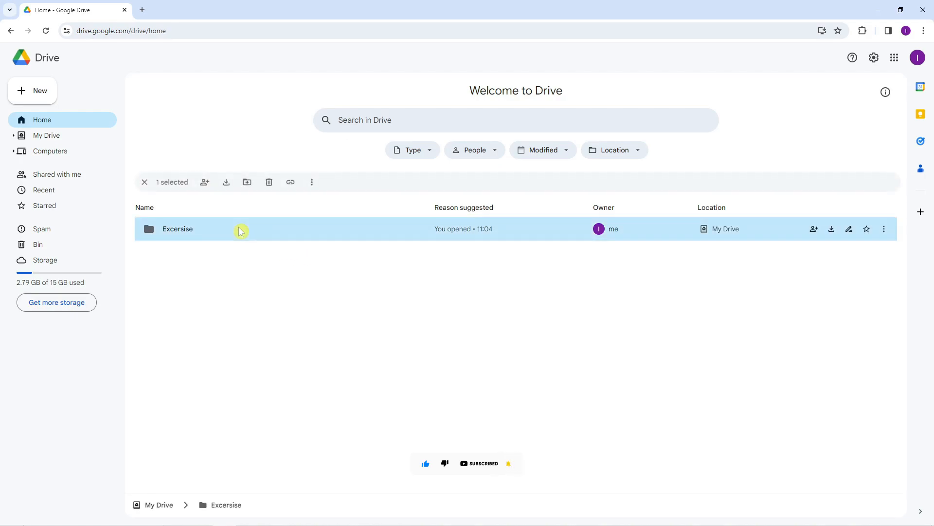
click(144, 182)
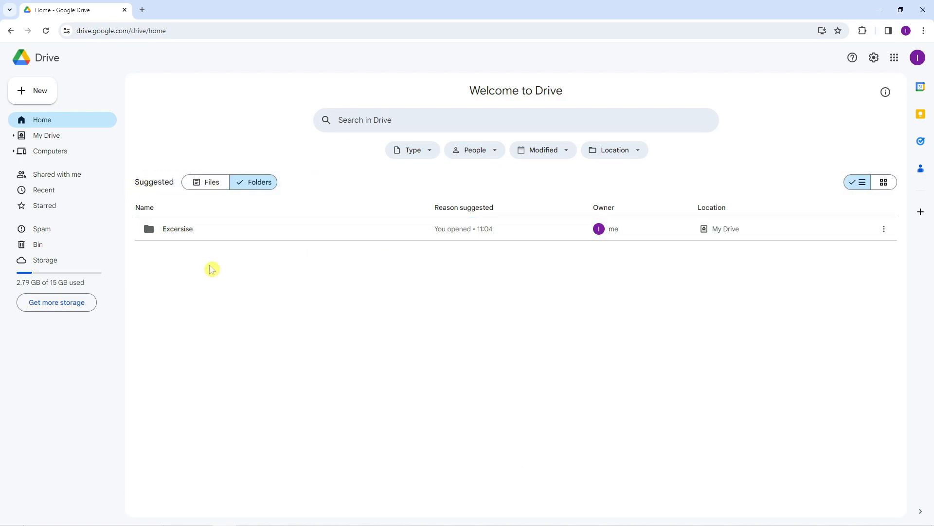
click(211, 235)
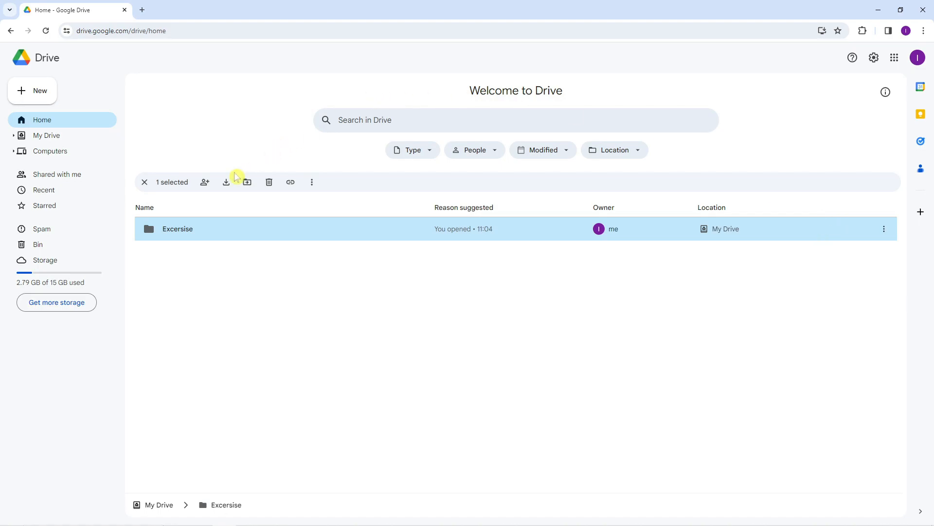
click(884, 230)
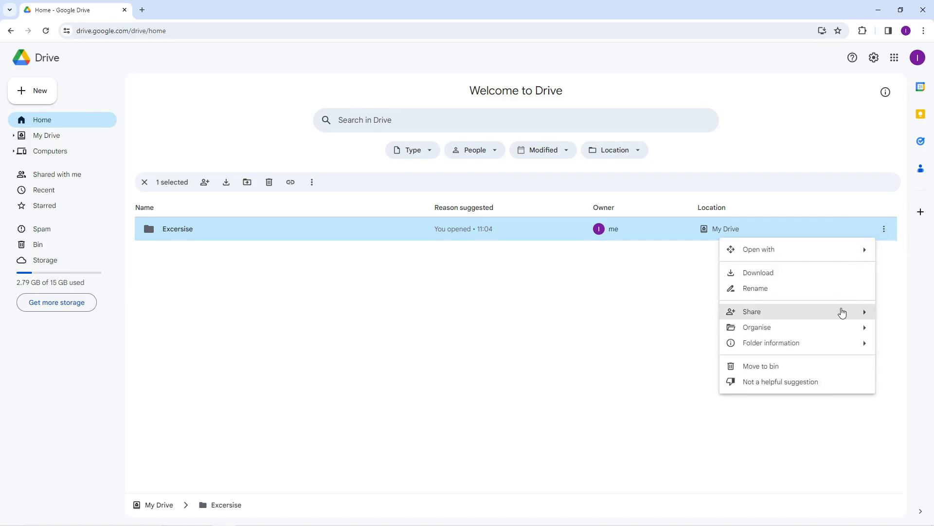
click(536, 286)
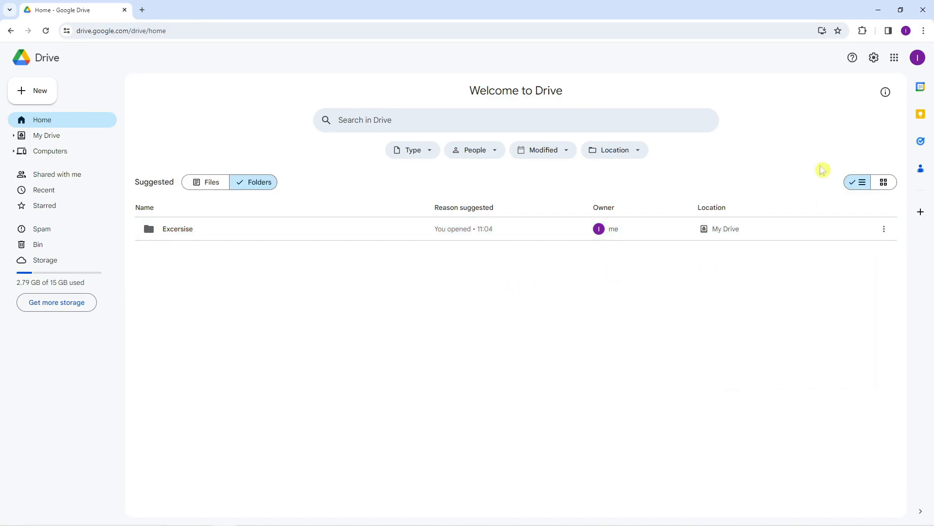
Step: Open sharing for the Excersise folder and add the recipient's e-mail address with the Editor role
click(814, 229)
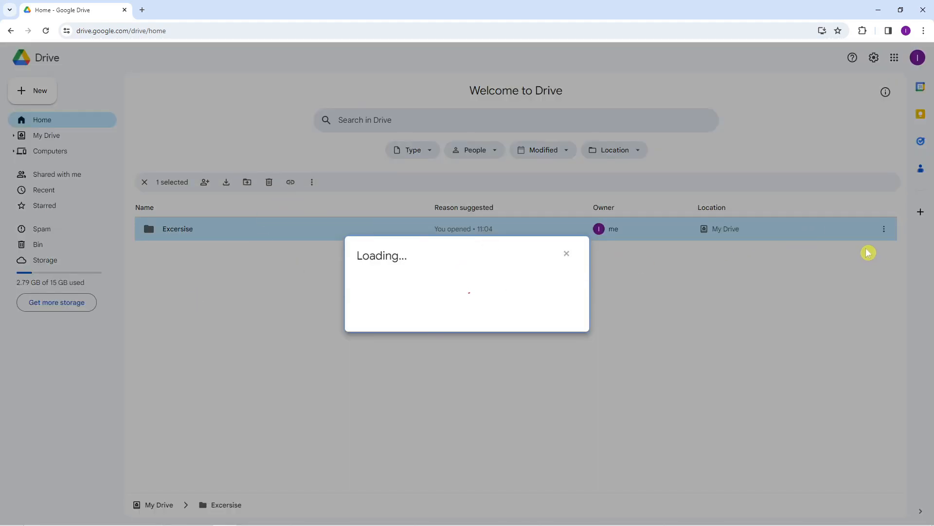
click(417, 201)
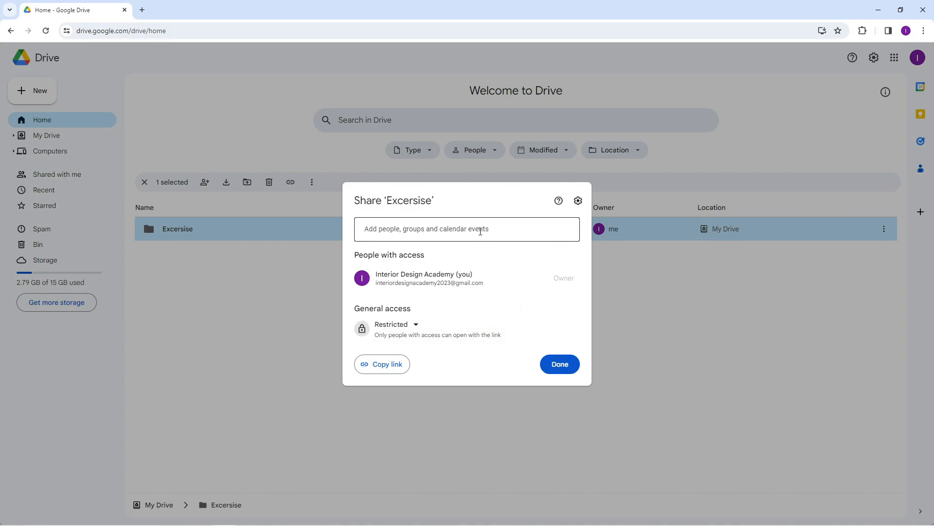
click(408, 255)
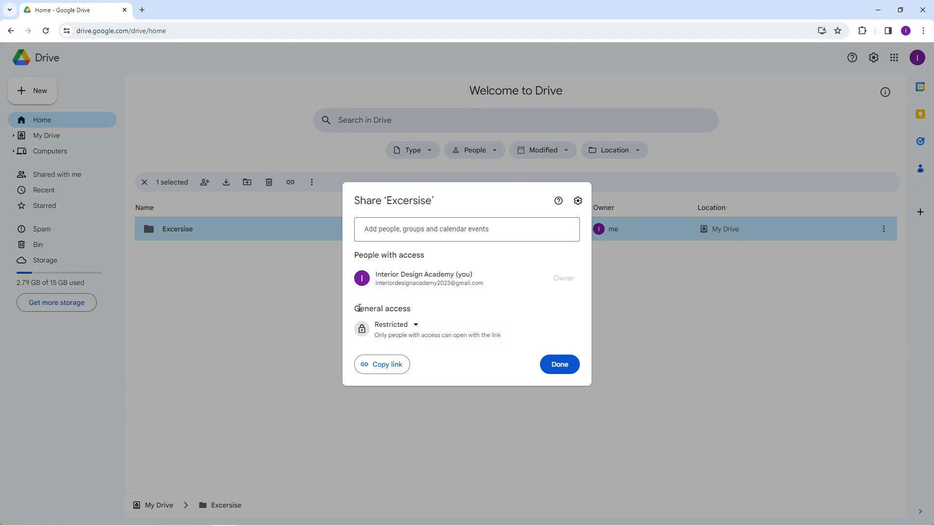
click(390, 320)
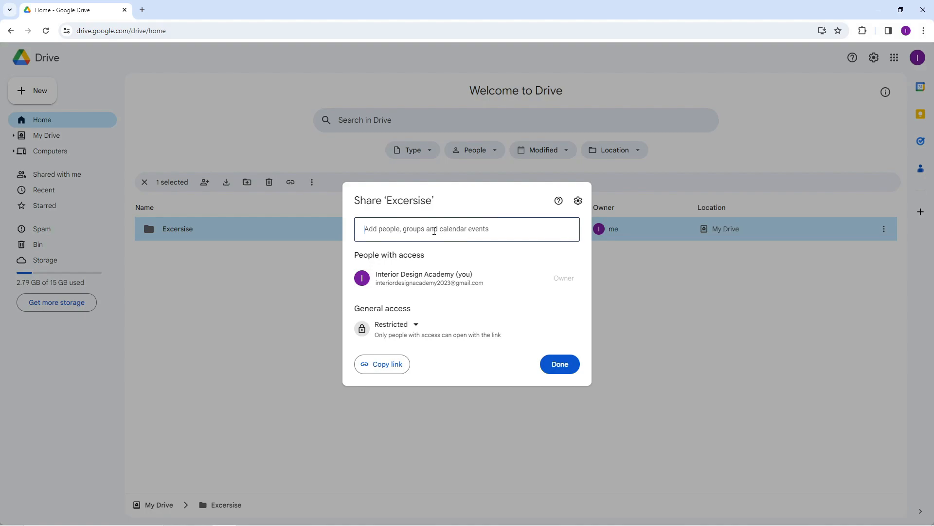
text(learnwit)
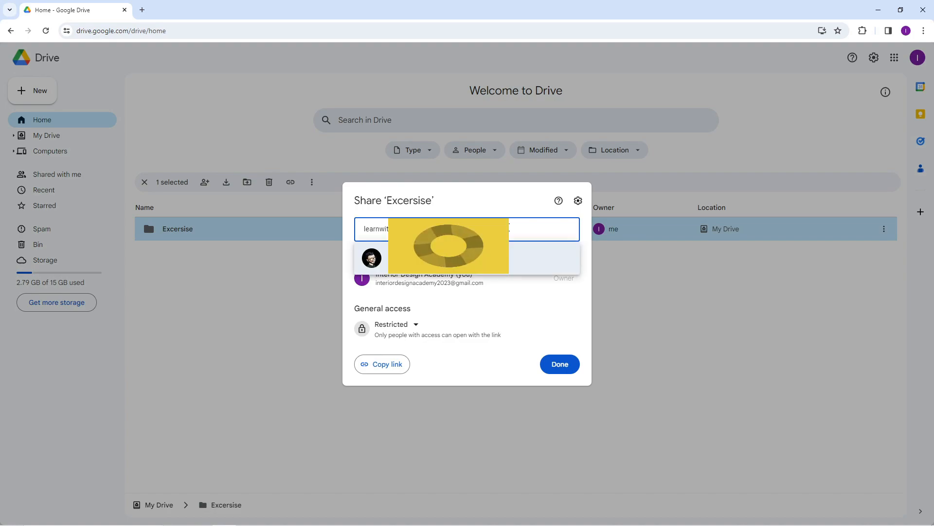
mouse_move(438, 259)
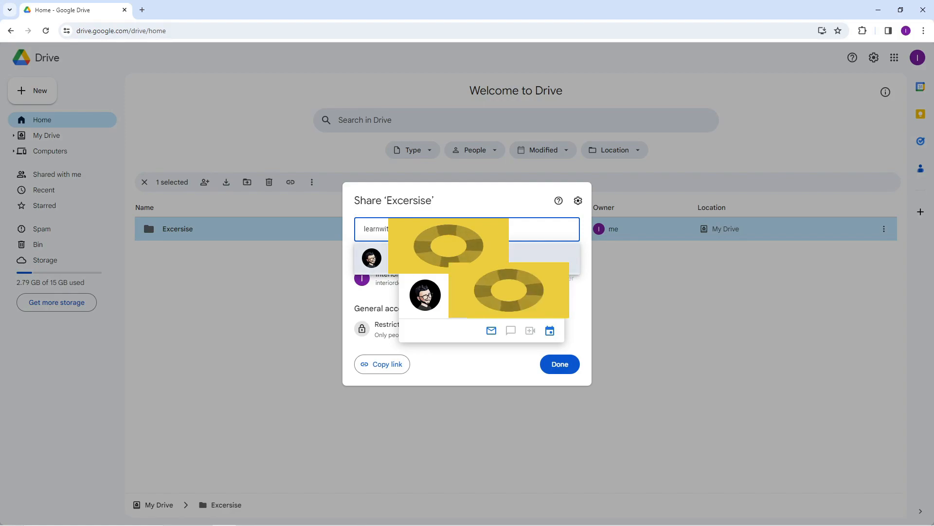
key(Return)
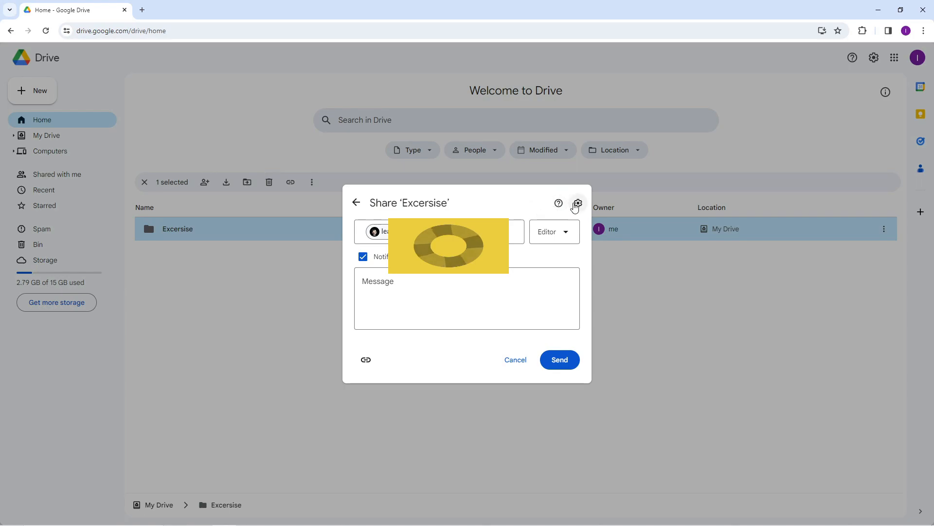
Step: Review the Excersise sharing setting that lets editors change permissions and share, and return to the share dialog
click(578, 203)
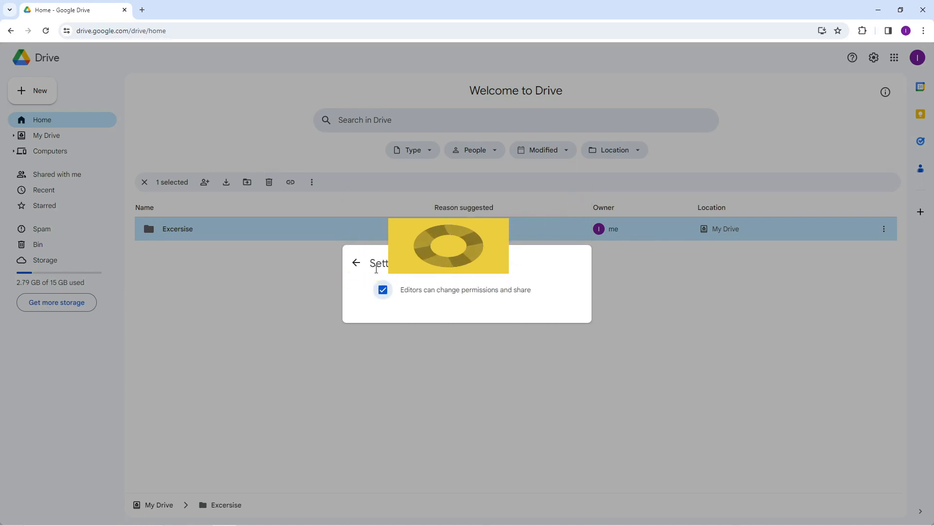
click(408, 292)
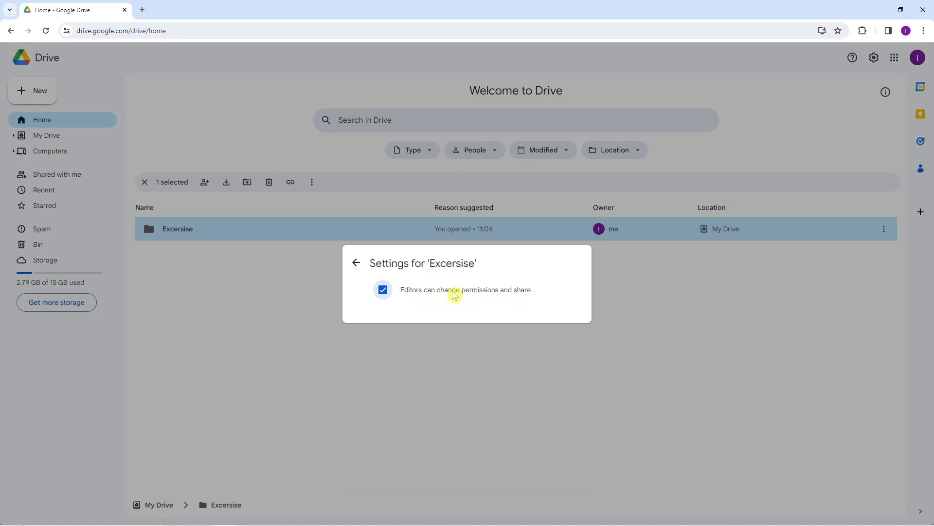
click(366, 267)
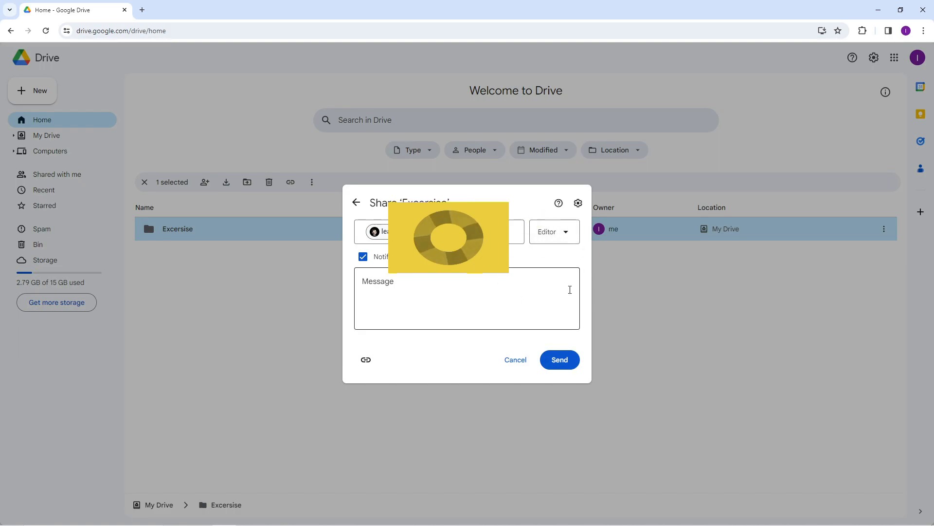
Step: Keep the recipient's Editor role for the Excersise folder, add the message "Hi" and send the sharing invitation
click(575, 235)
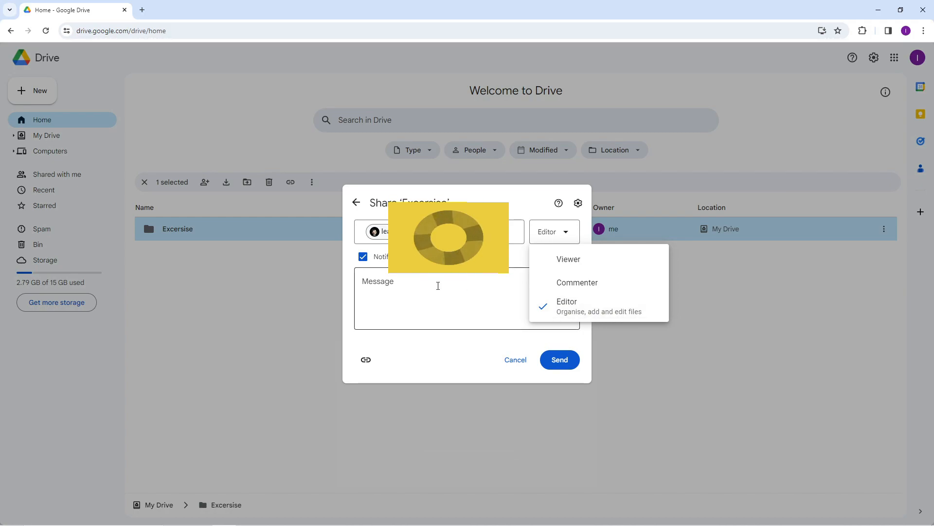
click(452, 234)
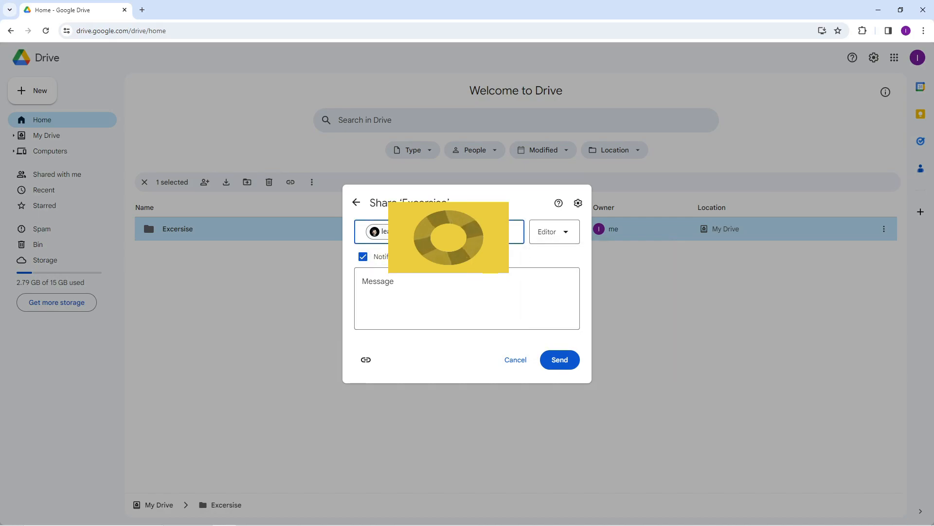
click(419, 288)
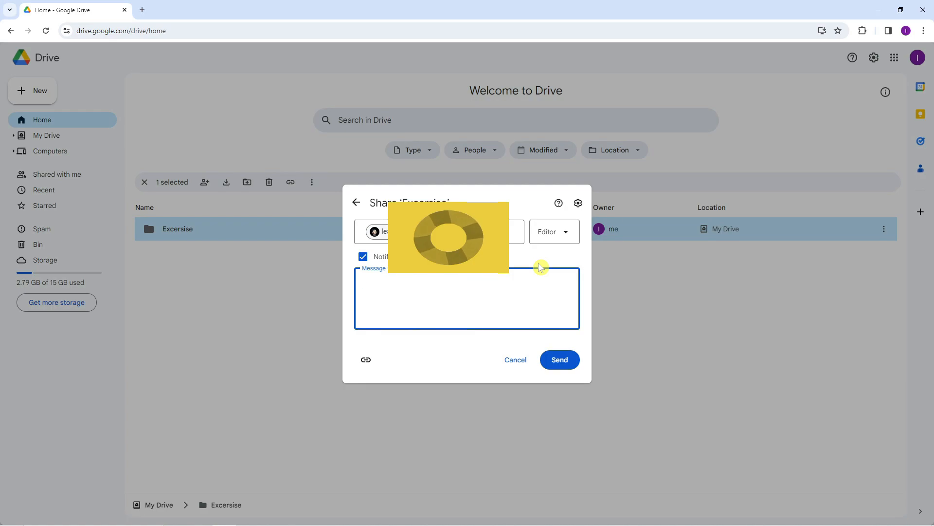
text(Hi)
click(432, 348)
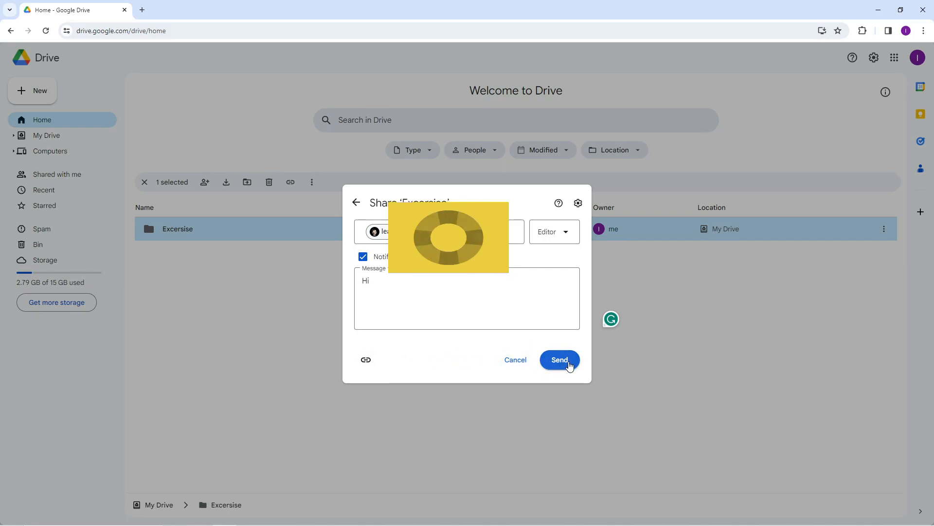
click(559, 361)
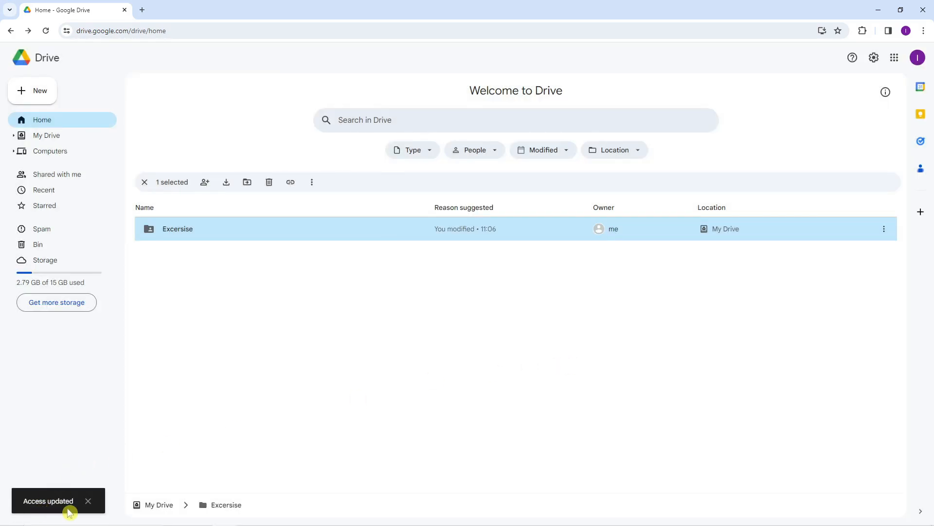
click(513, 410)
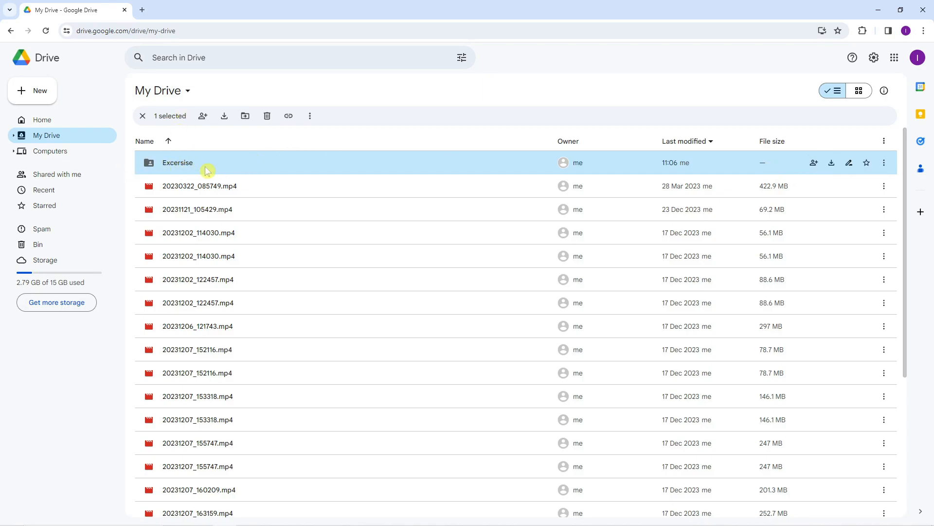
Step: Change the Excersise folder's general access to Anyone with the link and finish sharing
click(819, 167)
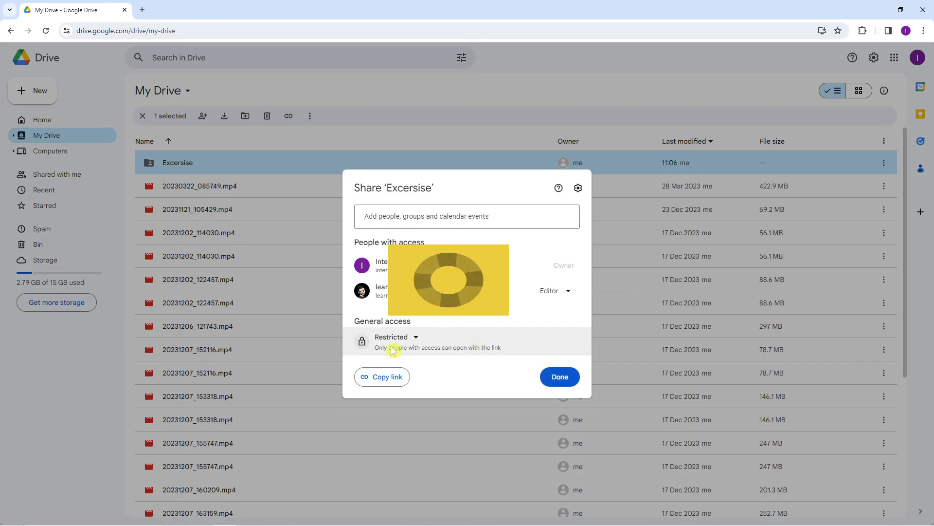
click(417, 335)
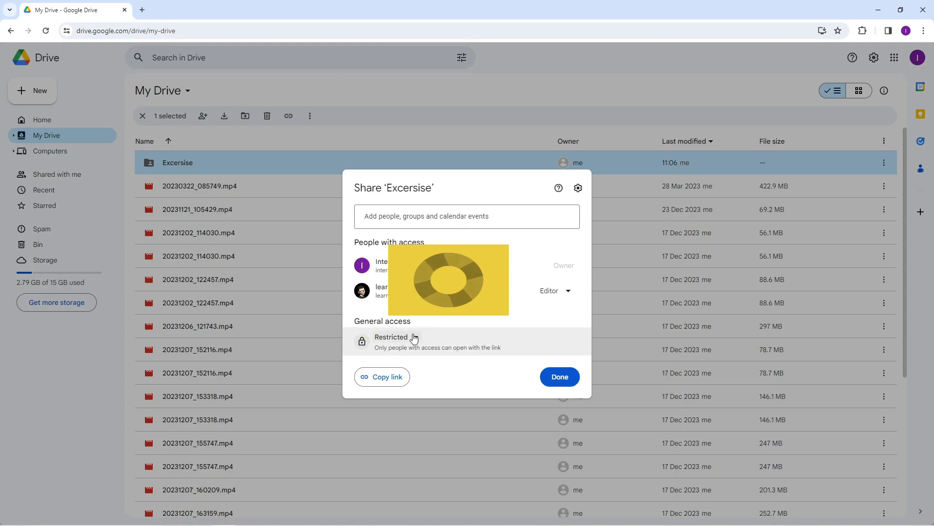
click(416, 340)
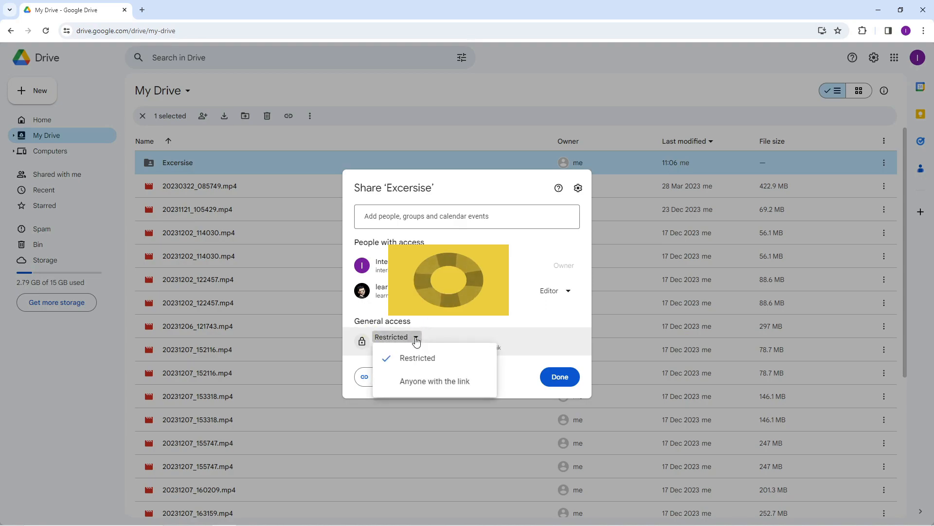
click(410, 384)
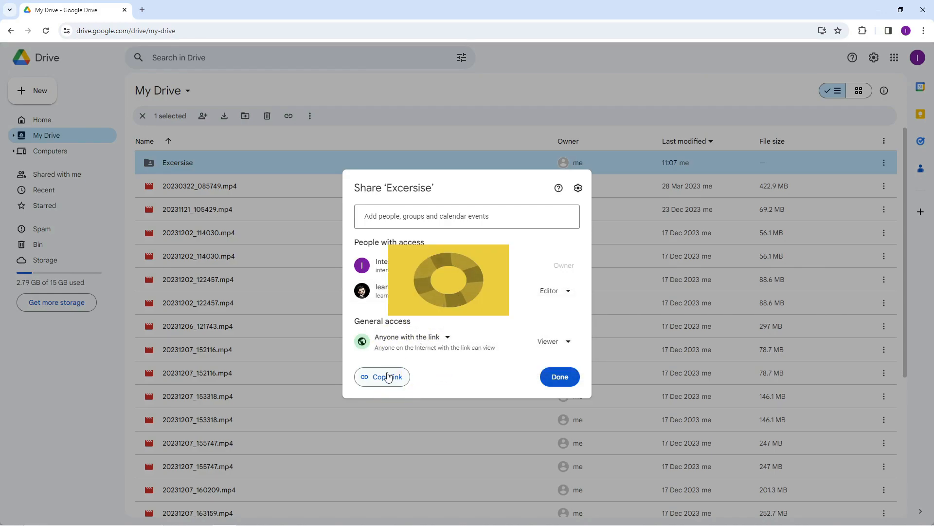
click(565, 378)
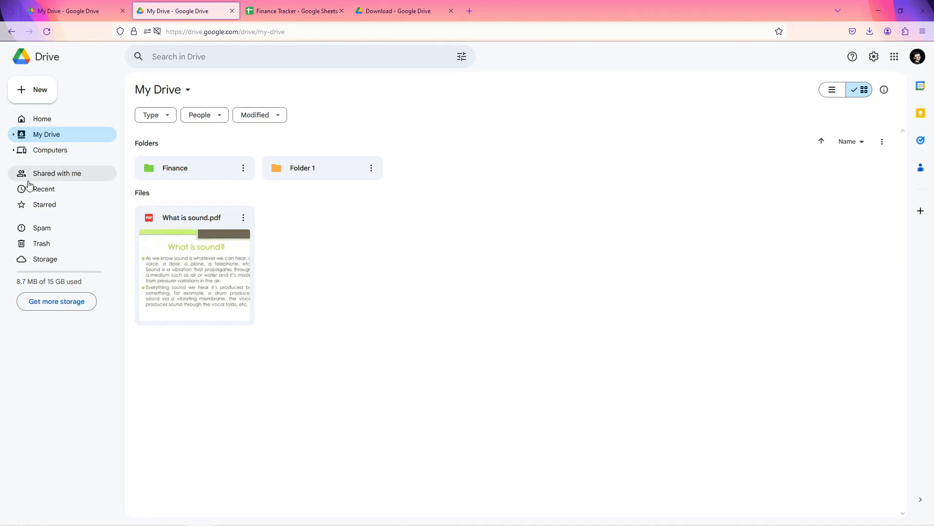
Step: In the recipient's account, open the shared Excersise folder's 5 Door Hinged wardrobe subfolder and review the actions for the 5 Shutter Hinged file
click(69, 179)
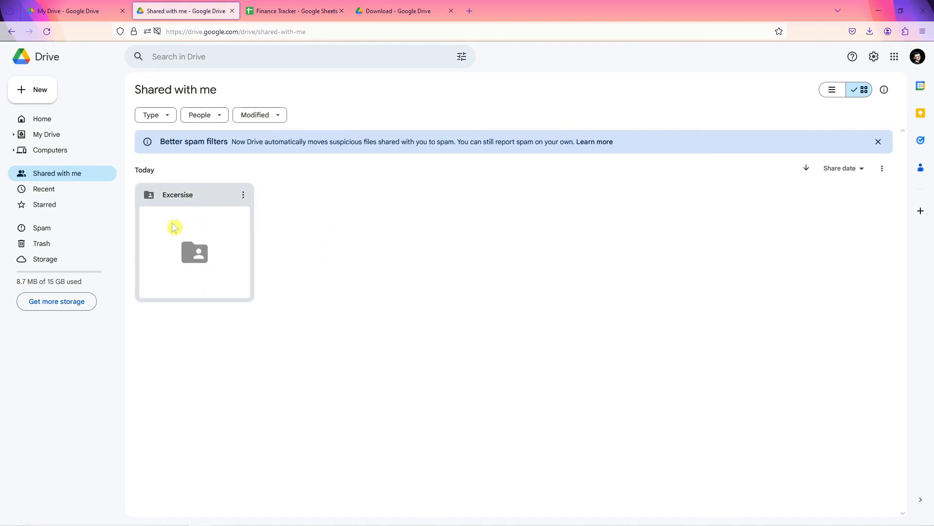
double_click(203, 257)
double_click(184, 173)
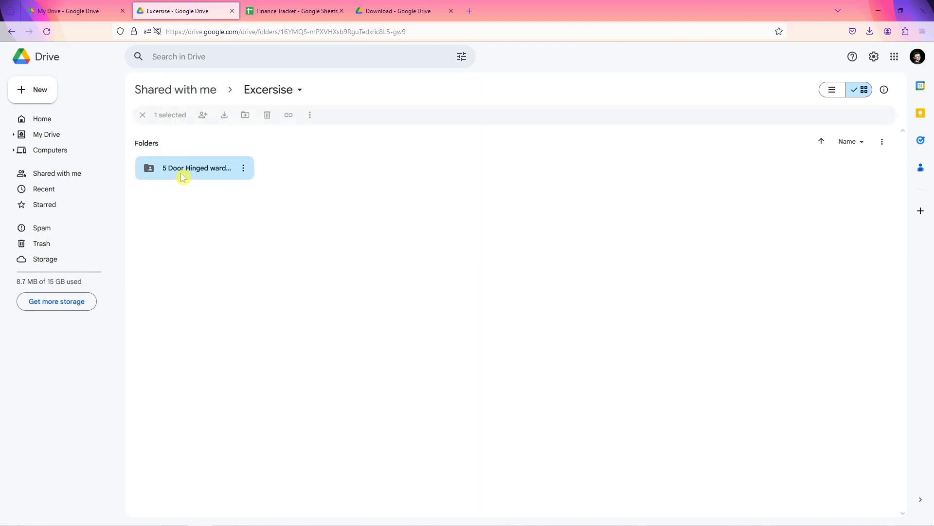
click(243, 171)
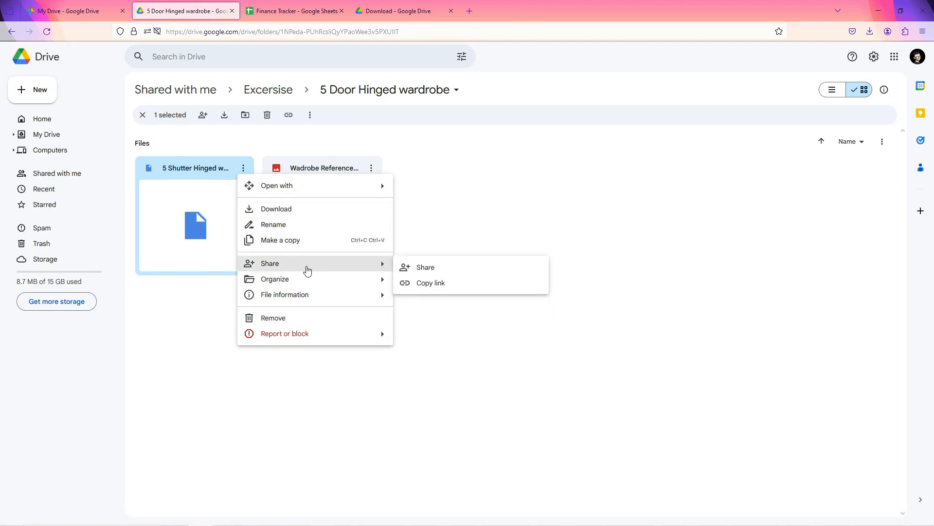
mouse_move(292, 339)
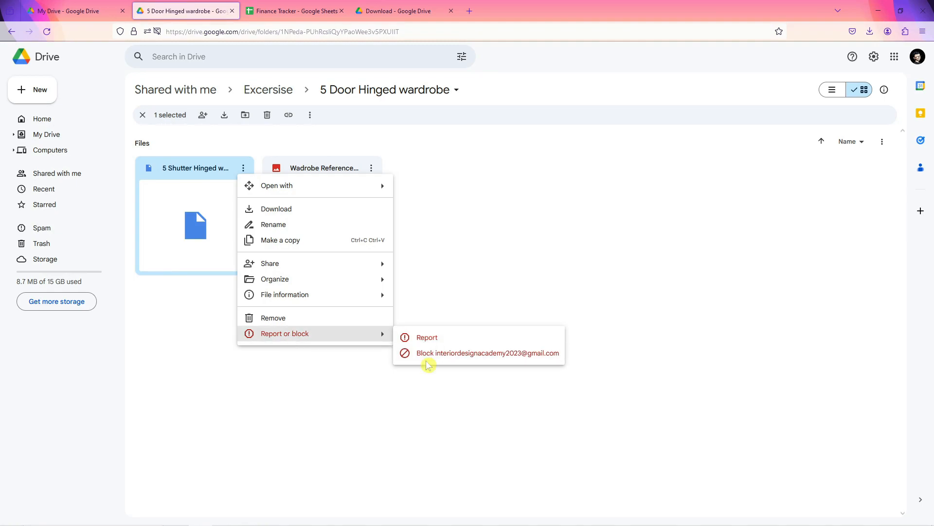
click(452, 284)
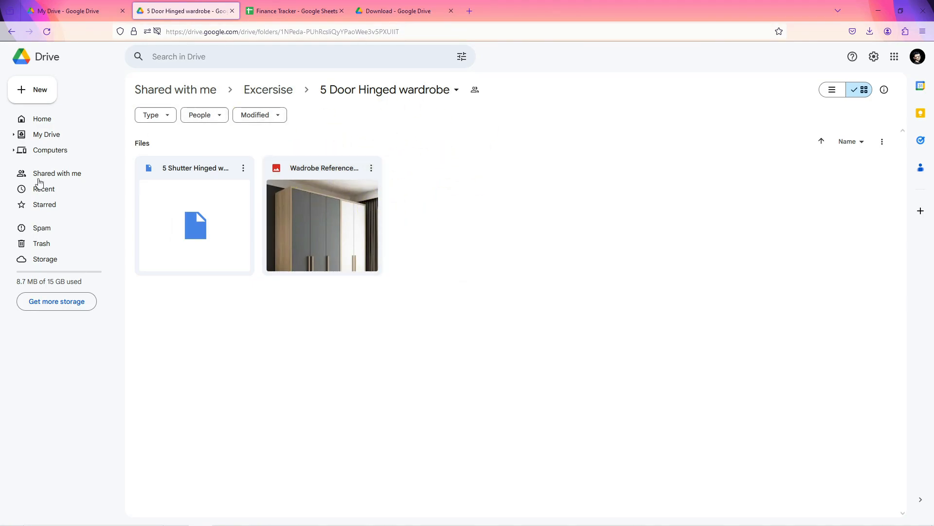
Step: Look through the Shared with me, Recent, Starred, Spam and Trash pages
click(69, 182)
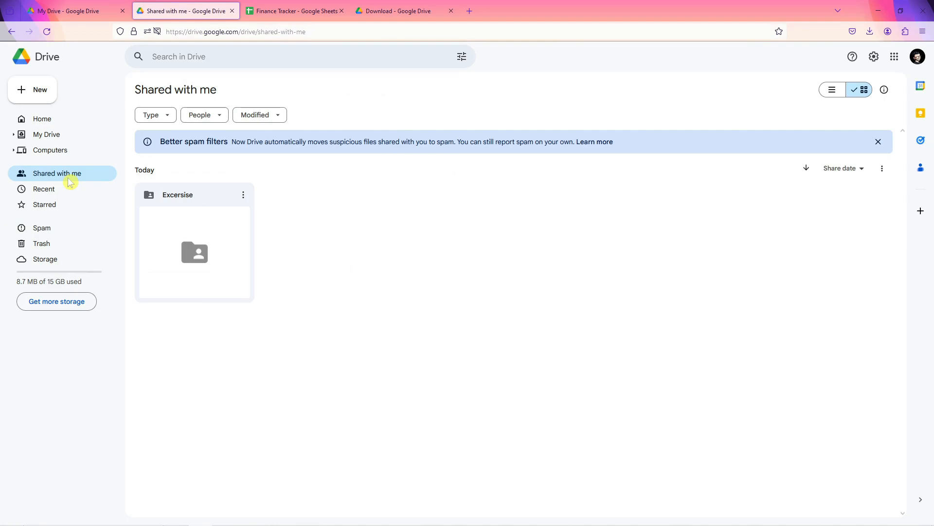
click(45, 193)
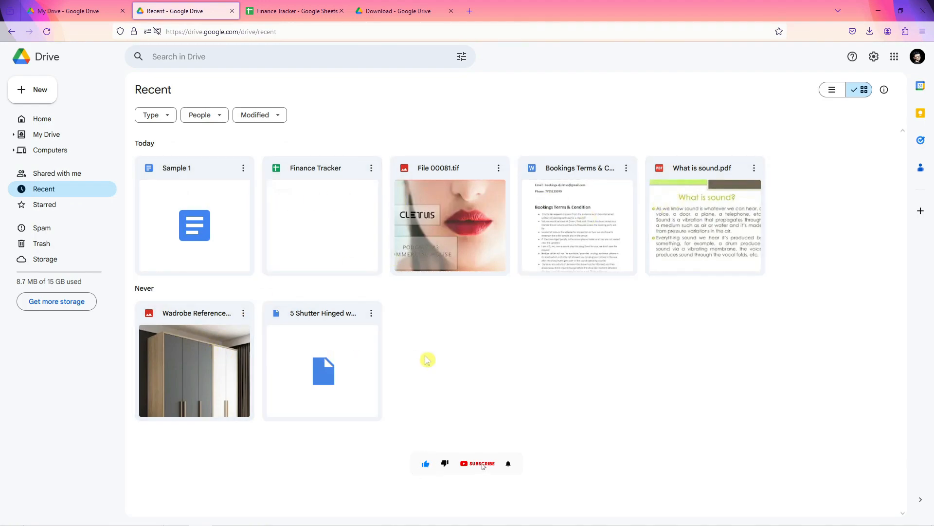
click(49, 206)
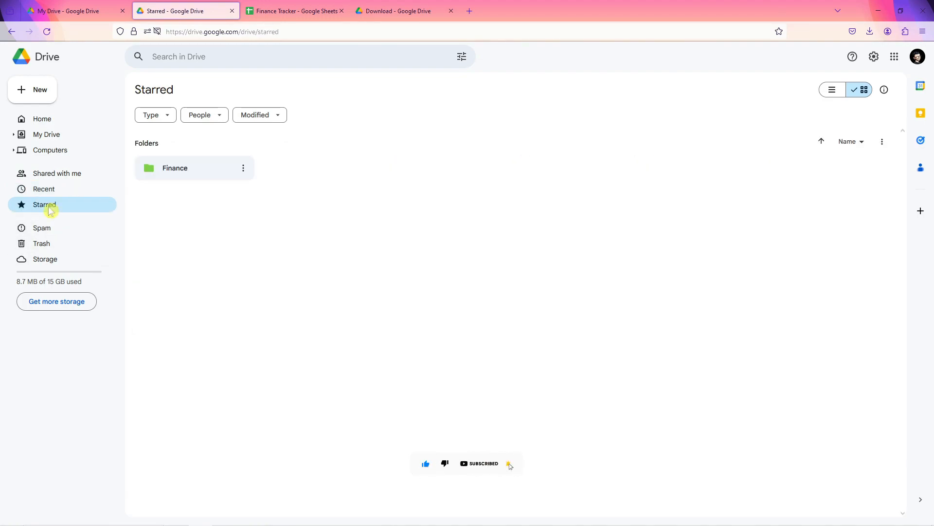
click(71, 230)
click(60, 249)
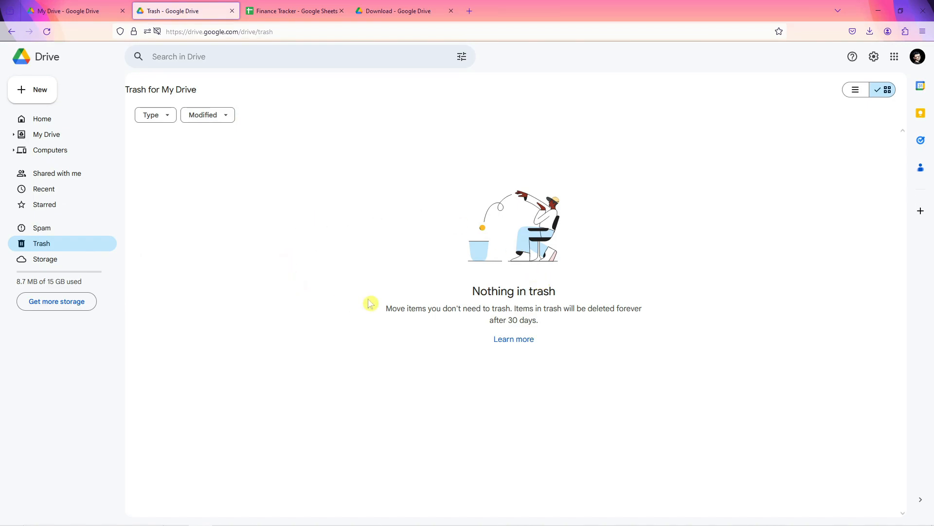
Step: Open the Storage page and review its Type and Modified filter options without applying any
click(52, 261)
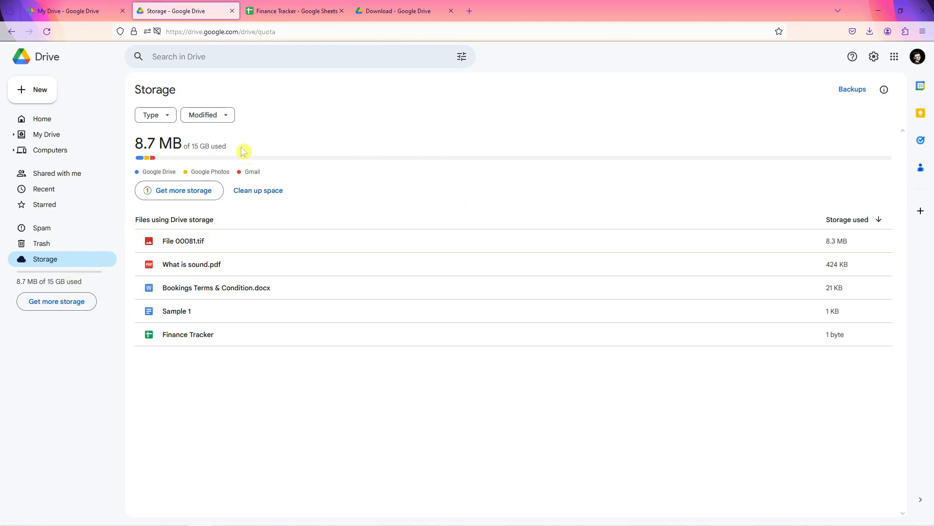
click(167, 120)
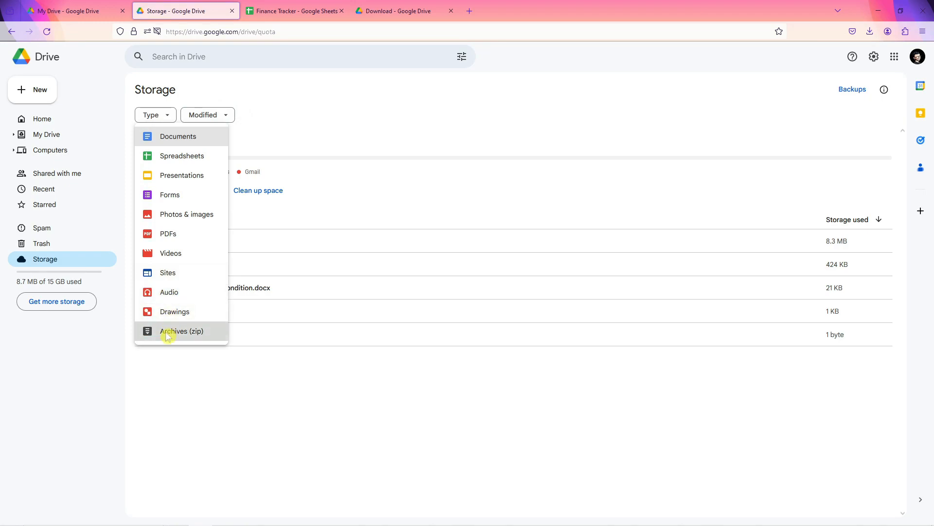
click(250, 109)
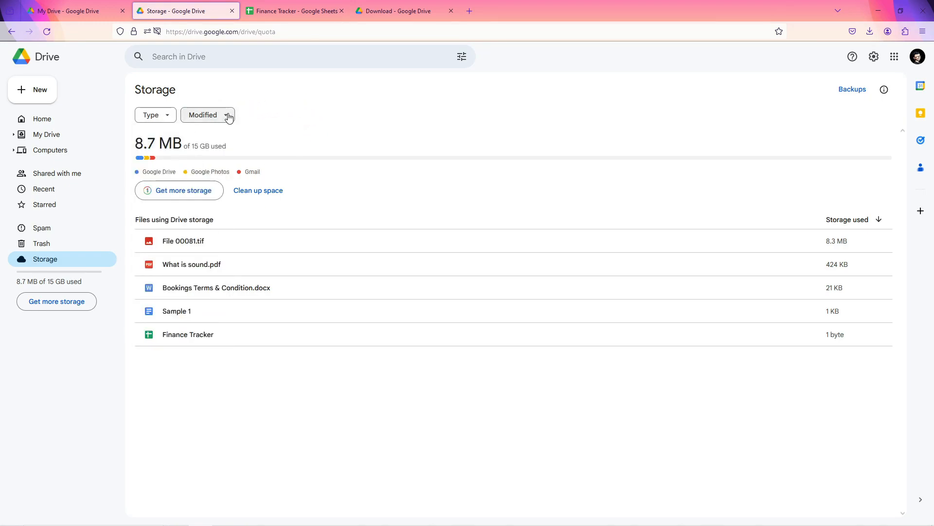
click(227, 116)
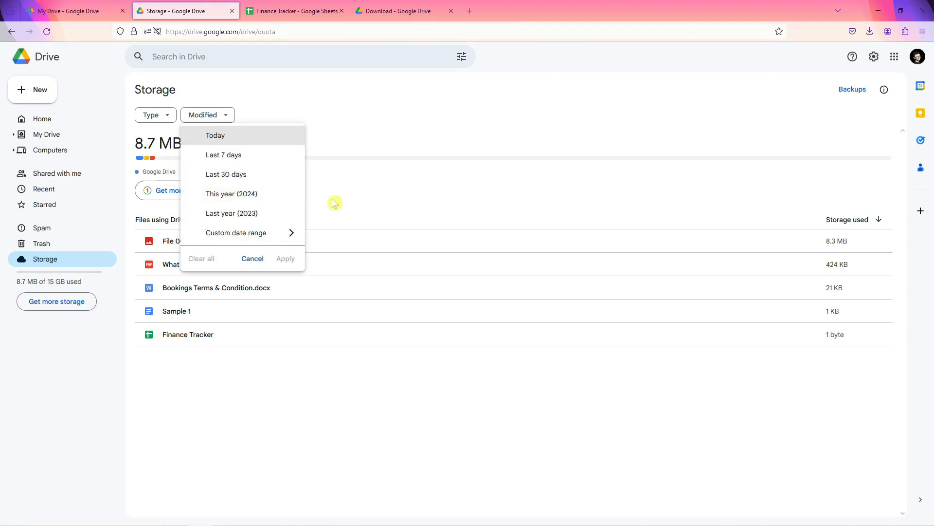
click(348, 141)
mouse_move(185, 160)
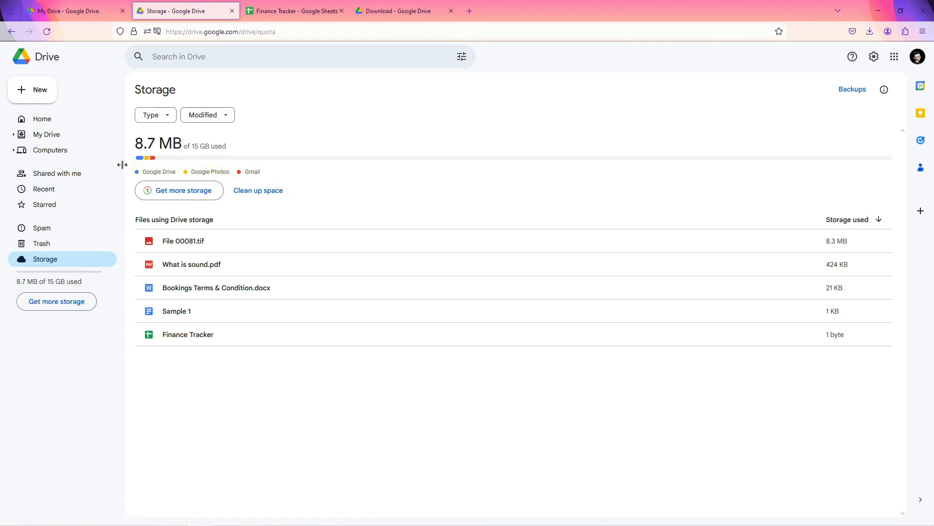
Step: Look through the list of Google apps for the services that share the storage, and close it
click(894, 57)
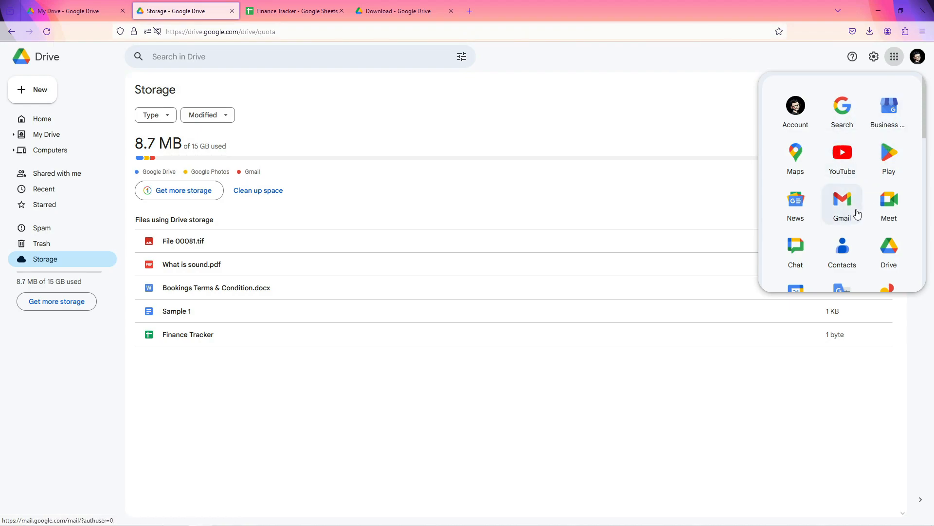
scroll(883, 242, down, 2)
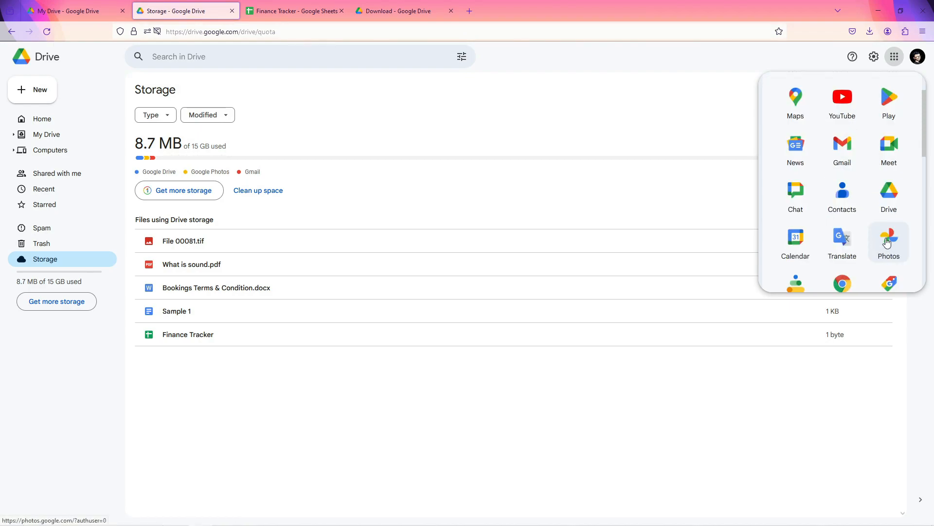
click(380, 112)
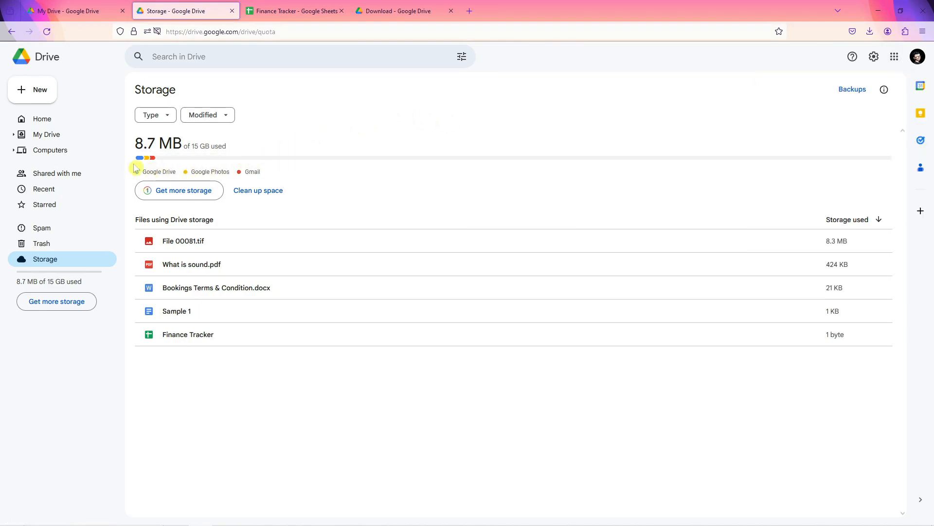
Step: Examine the storage usage breakdown by service, and compare it with the Storage page of the account owning the Excersise folder
mouse_move(155, 163)
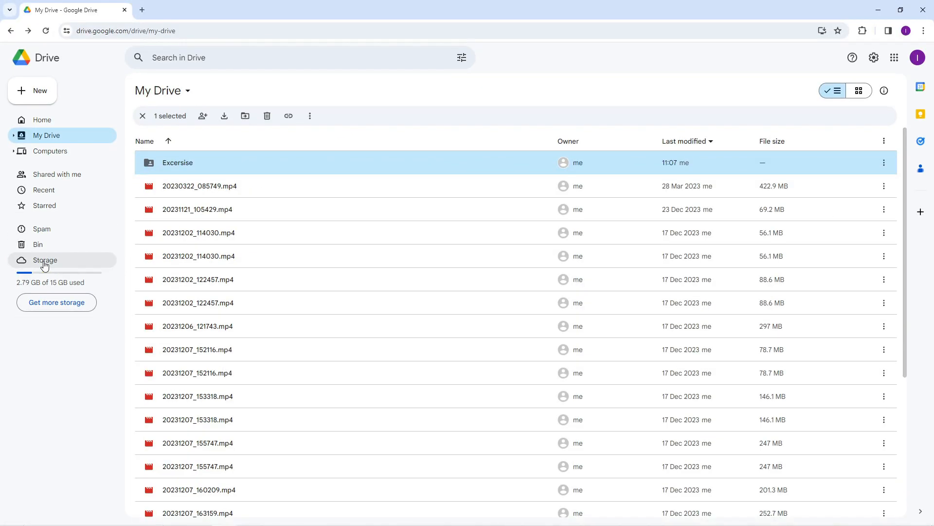
click(43, 263)
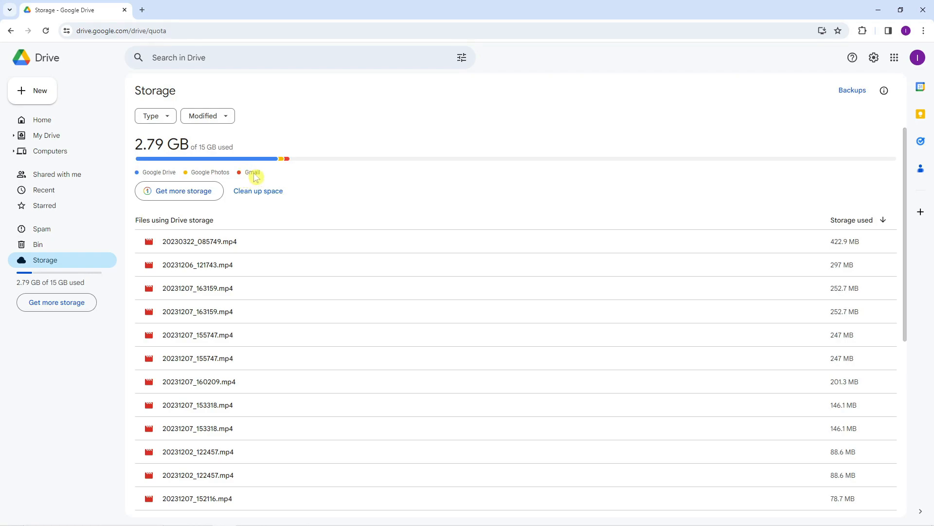
mouse_move(280, 161)
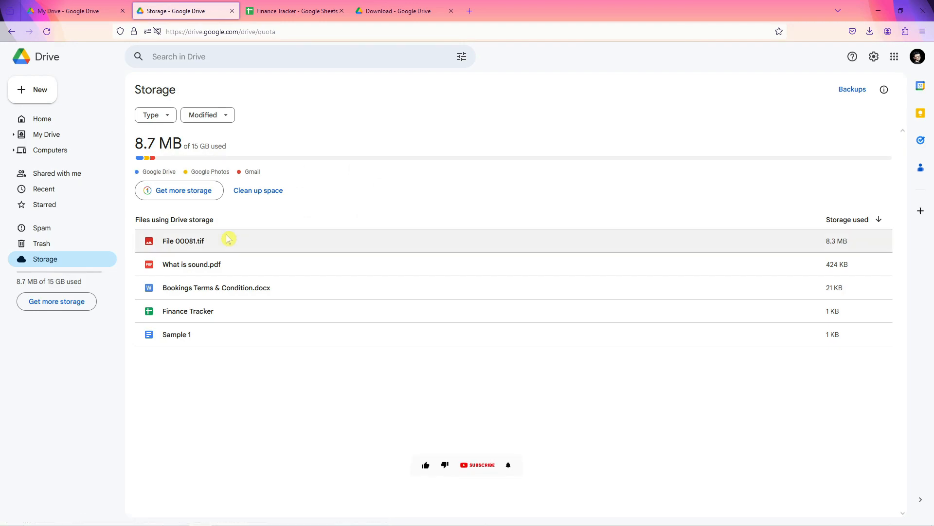
Step: Back in the recipient's account, move File 00081.tif to the trash from the Storage page and reload the page
click(220, 249)
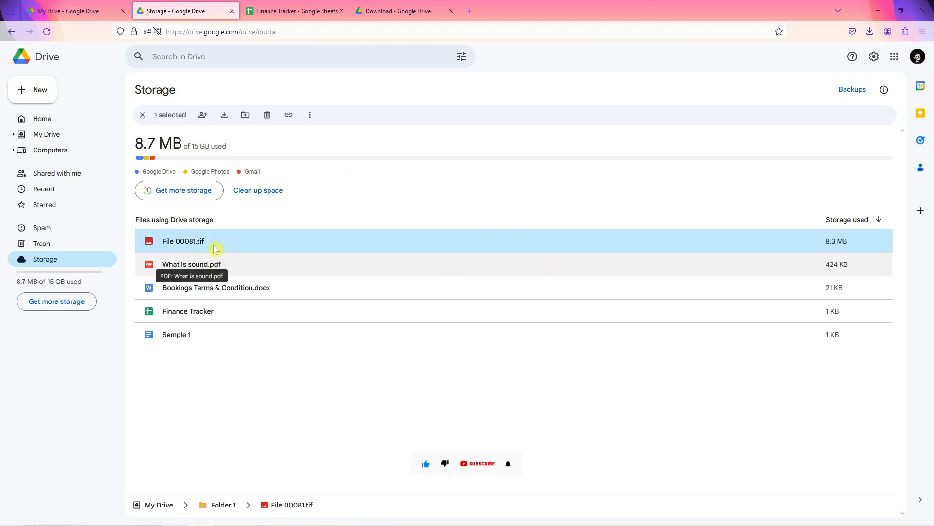
click(269, 116)
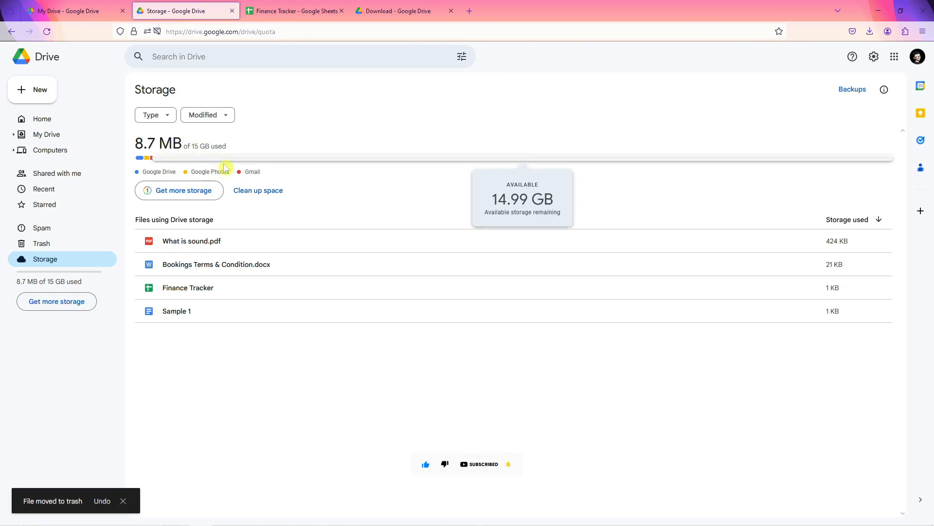
click(47, 32)
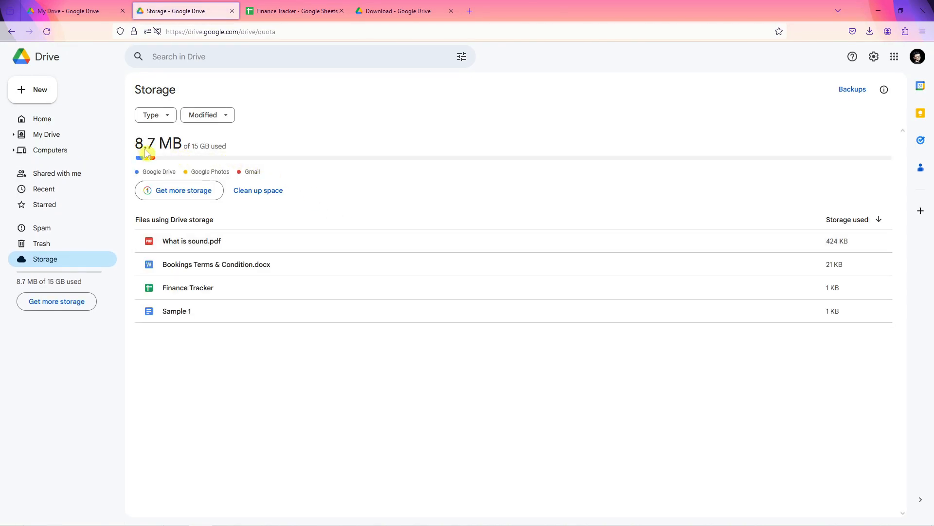
Step: Permanently delete File 00081.tif from the trash and return to the Storage page
click(68, 248)
click(241, 234)
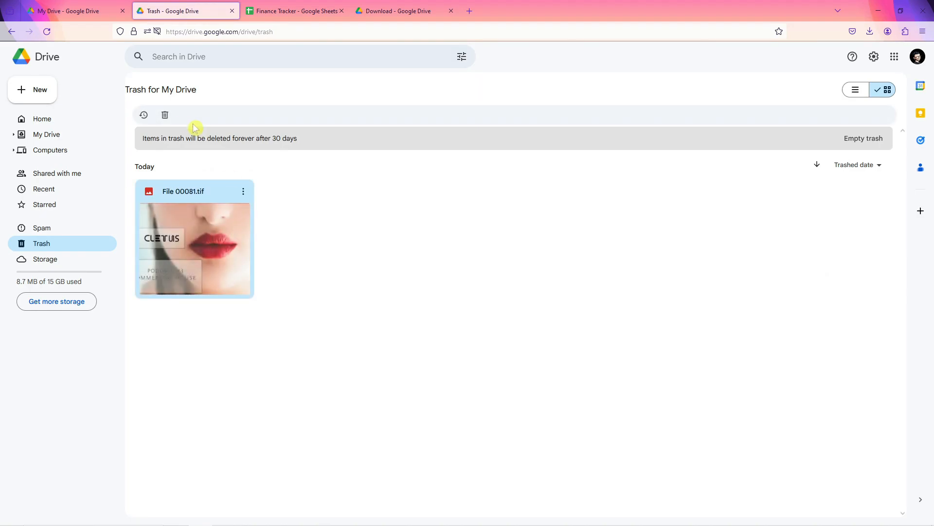
click(165, 115)
click(549, 318)
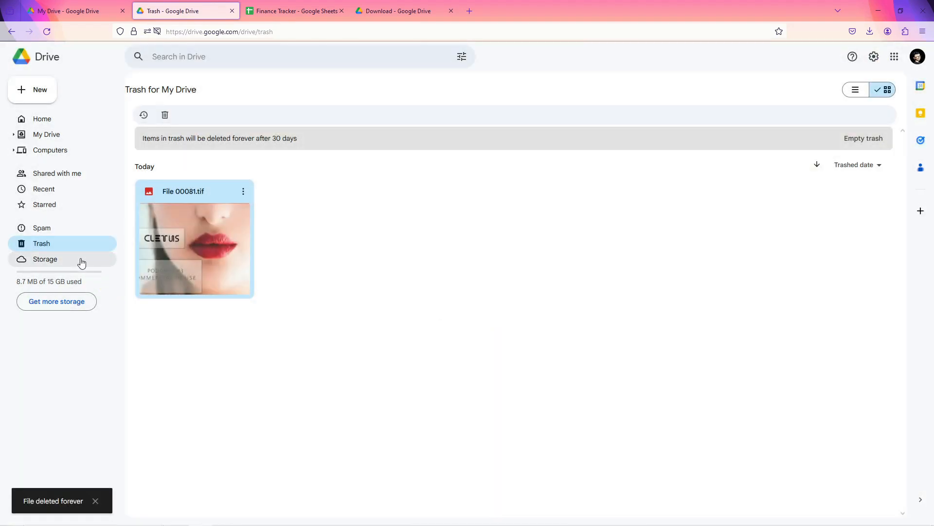
click(80, 262)
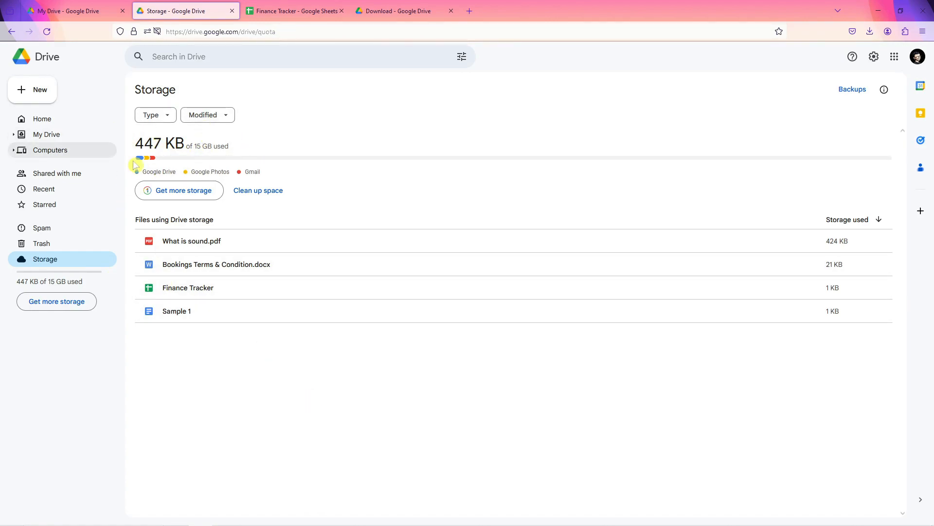
Step: Open the storage clean-up manager, review its suggested items and services, and close it
click(277, 194)
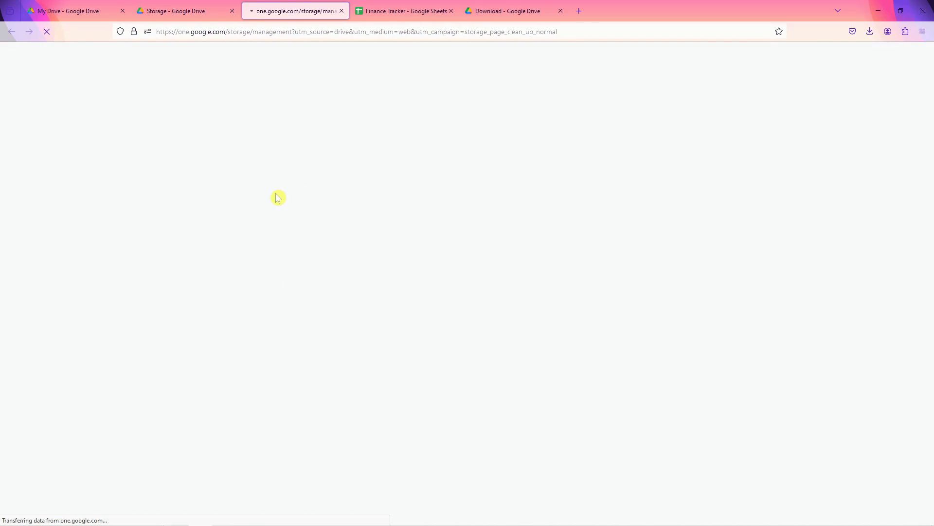
scroll(300, 404, down, 1)
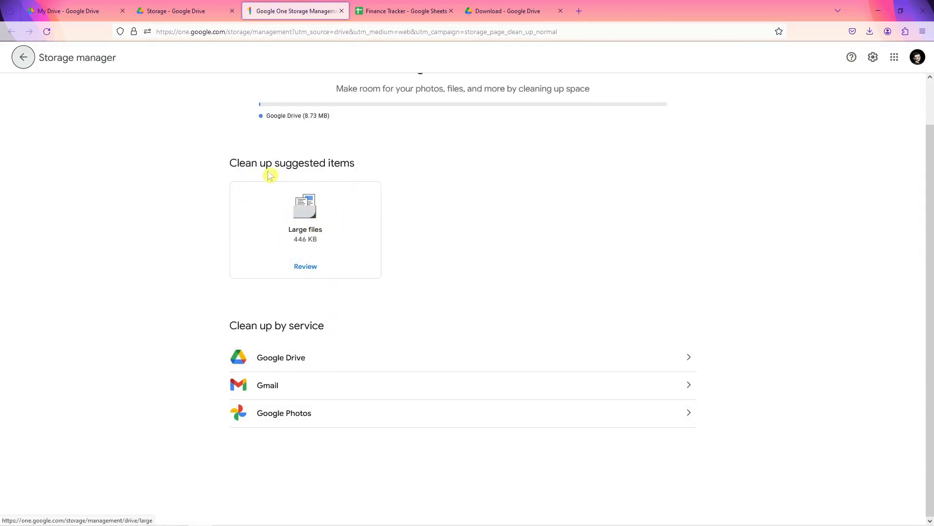
click(342, 11)
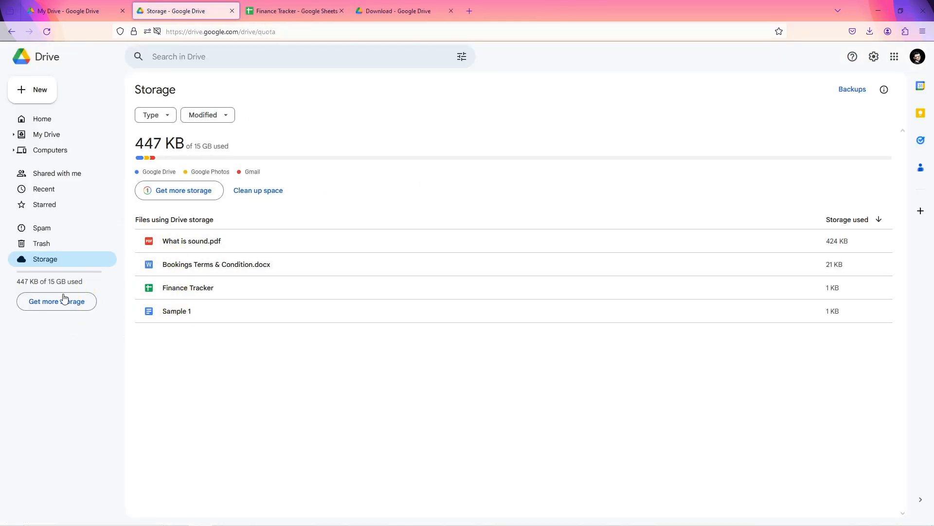
Step: Compare the Google One storage plans, open the payment choices for the Premium 2 TB offer, and cancel them
click(52, 310)
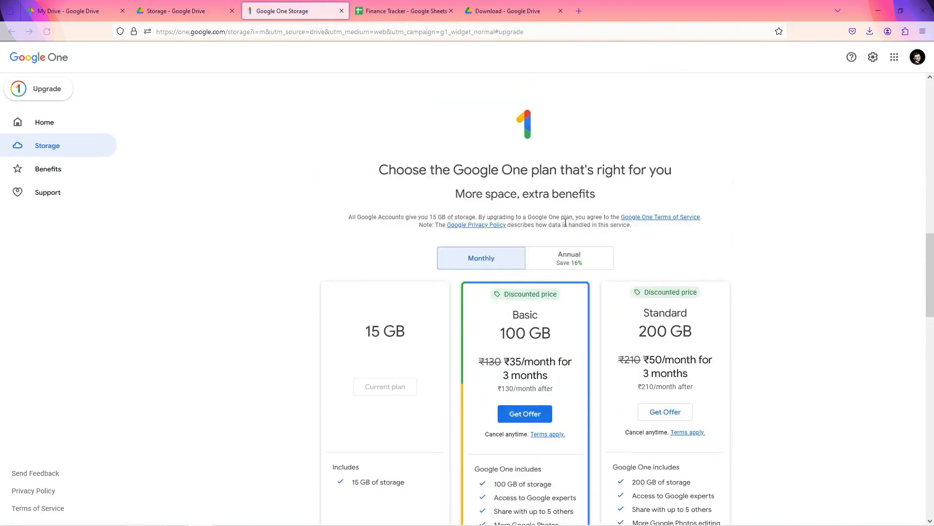
scroll(567, 227, down, 2)
scroll(700, 371, up, 2)
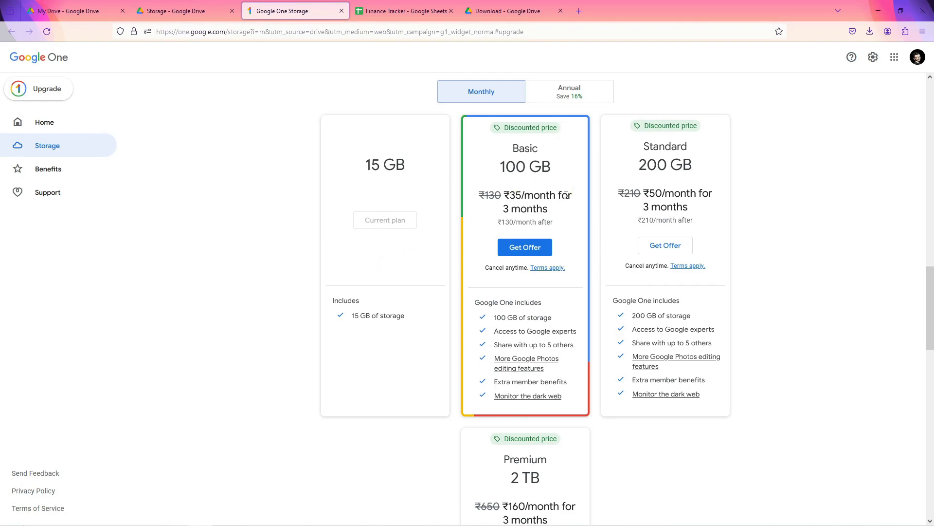
scroll(541, 209, down, 3)
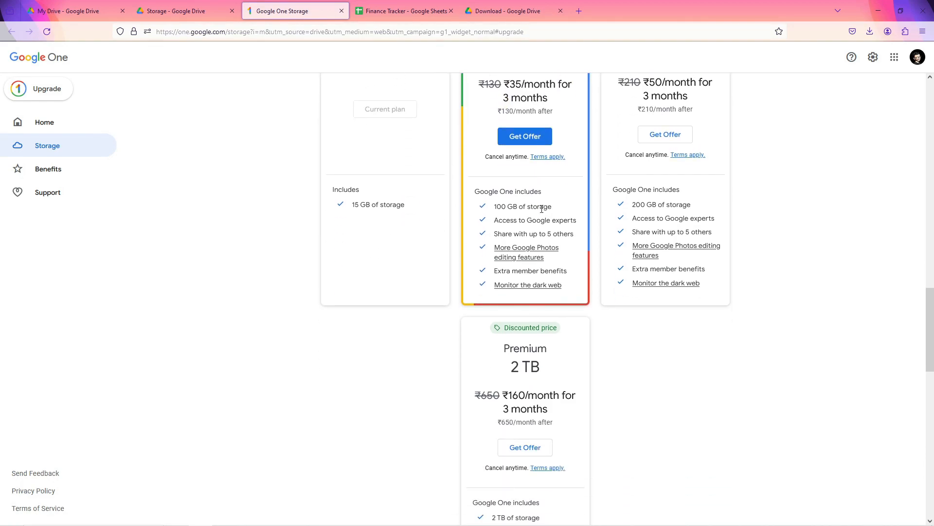
scroll(543, 212, up, 5)
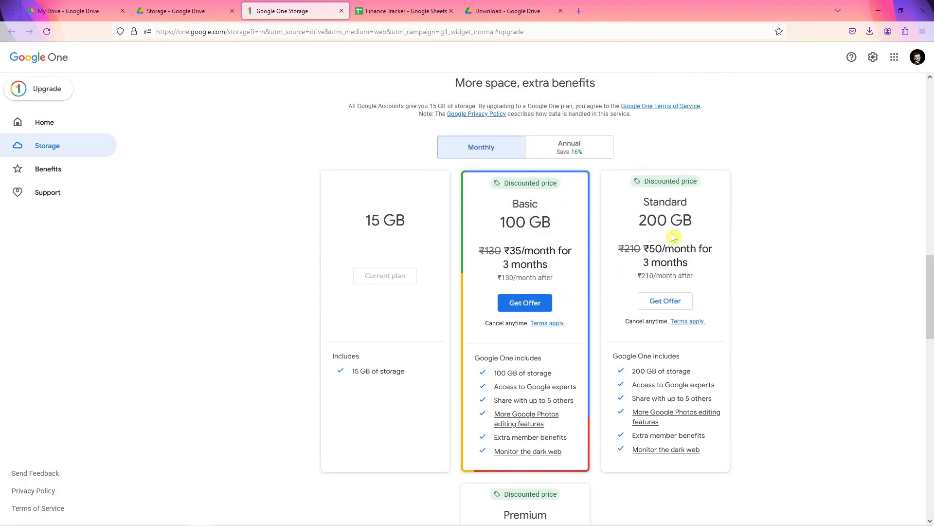
scroll(671, 237, down, 5)
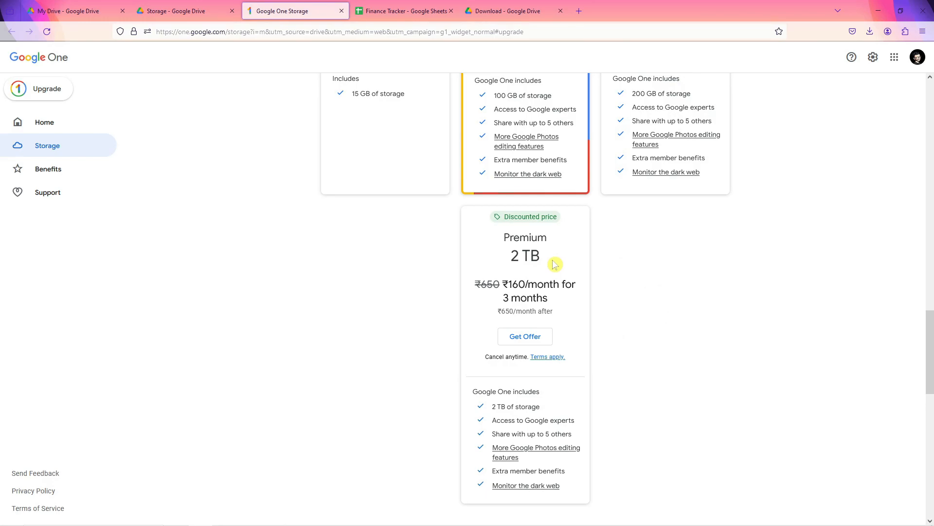
scroll(555, 263, down, 2)
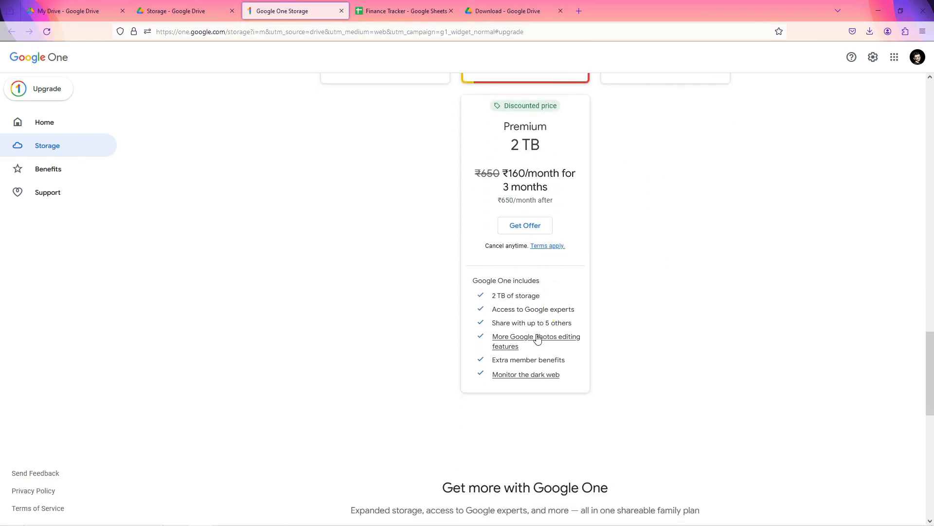
click(529, 231)
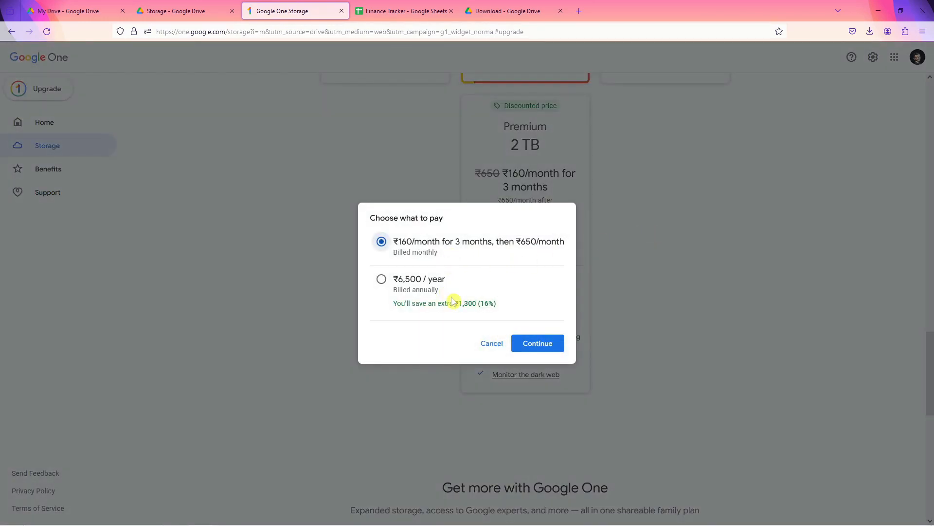
click(492, 344)
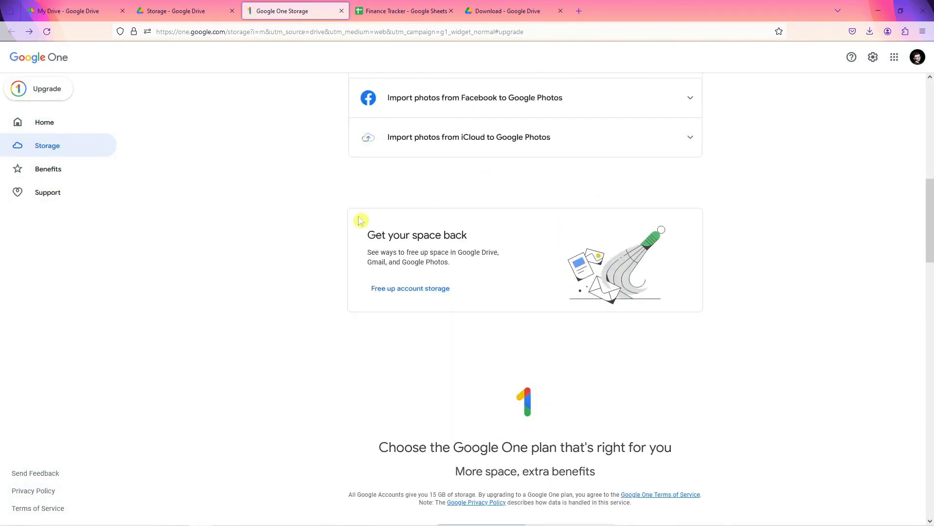
Step: Open the Google One home page, decline its email updates, and look through the storage, backup and membership sections
click(44, 123)
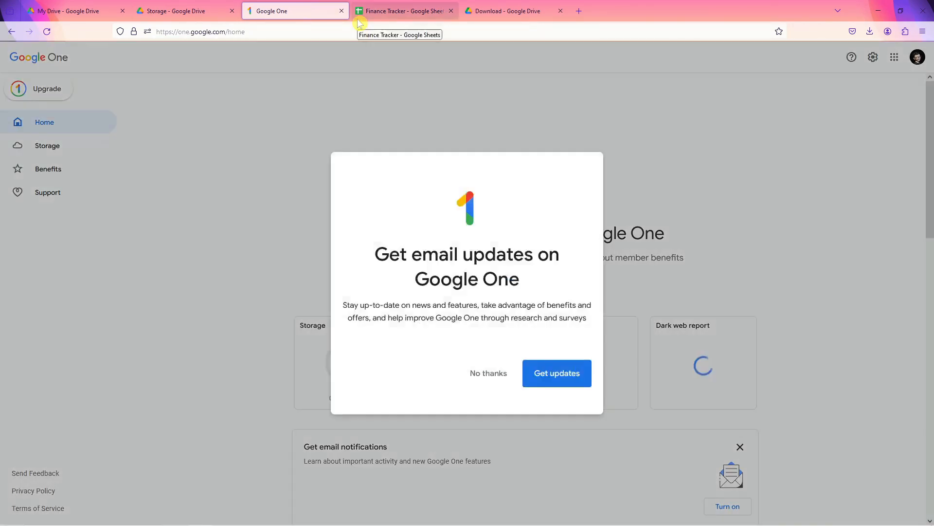
click(488, 373)
scroll(454, 378, down, 3)
scroll(454, 377, up, 3)
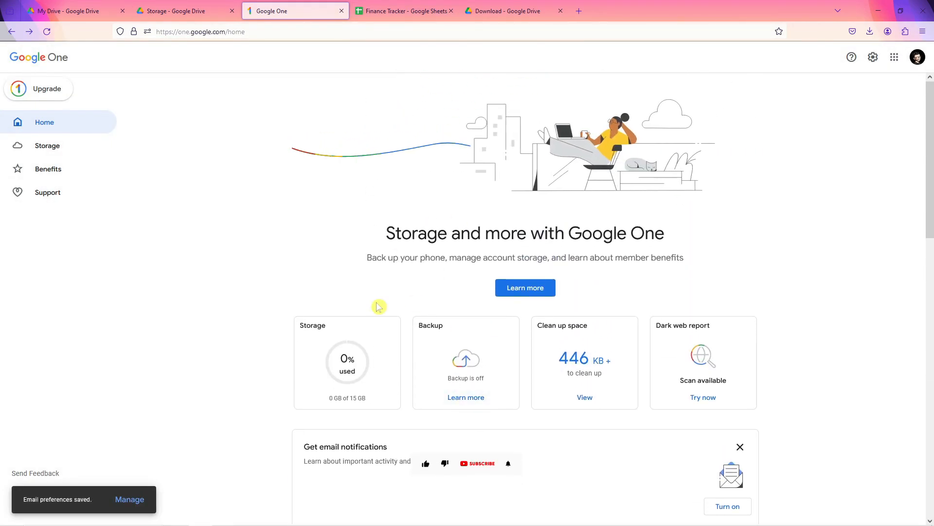
scroll(379, 307, down, 2)
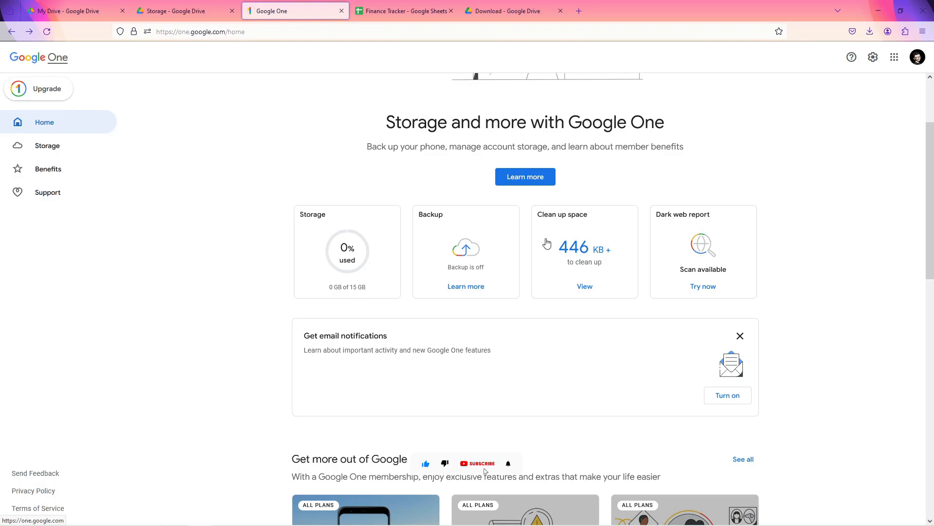
scroll(597, 290, down, 8)
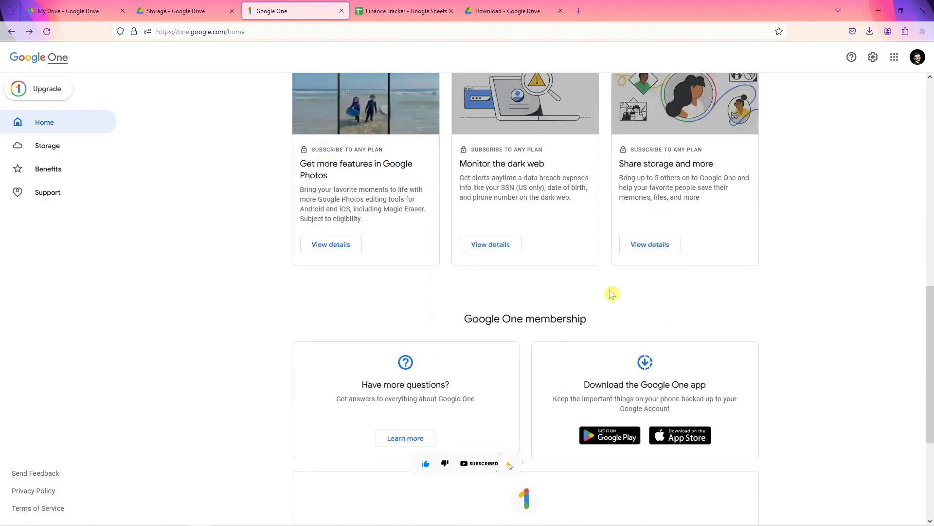
scroll(612, 294, down, 4)
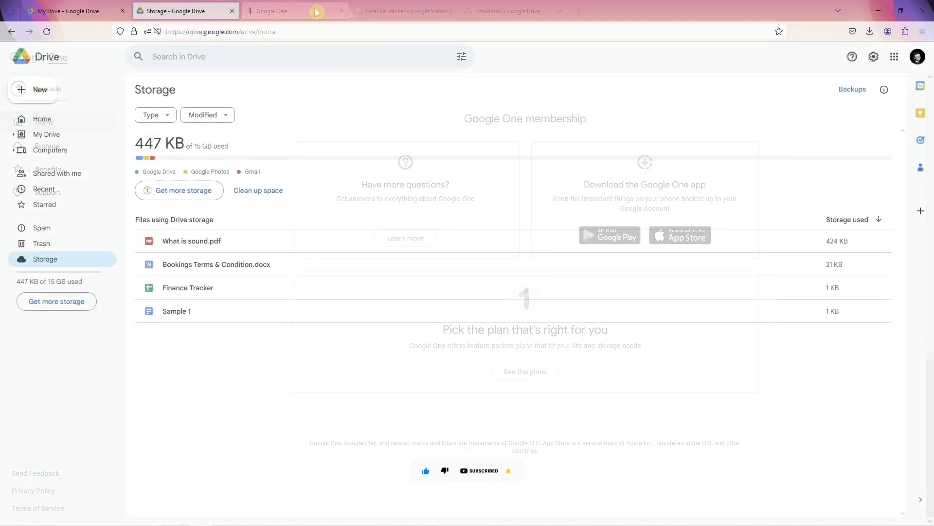
Step: Go to the Drive Home page and search for "what is sound"
click(73, 117)
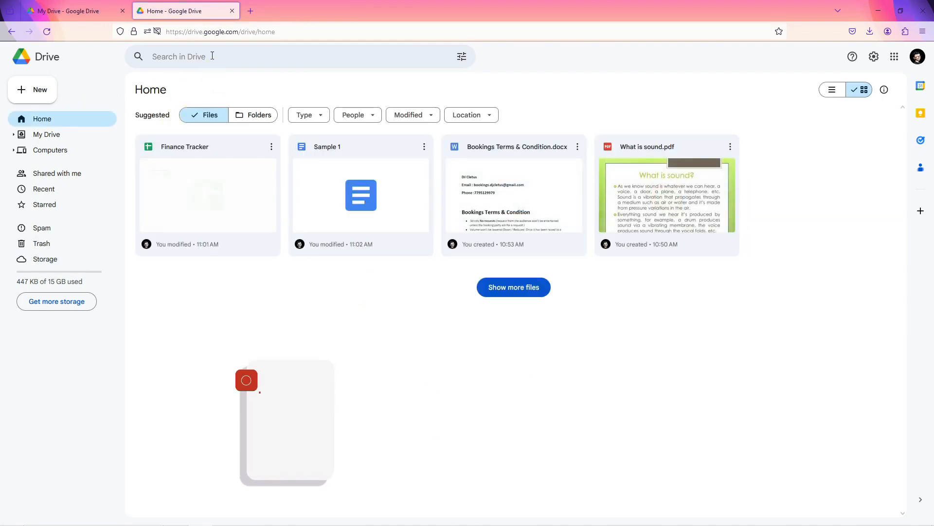
click(212, 56)
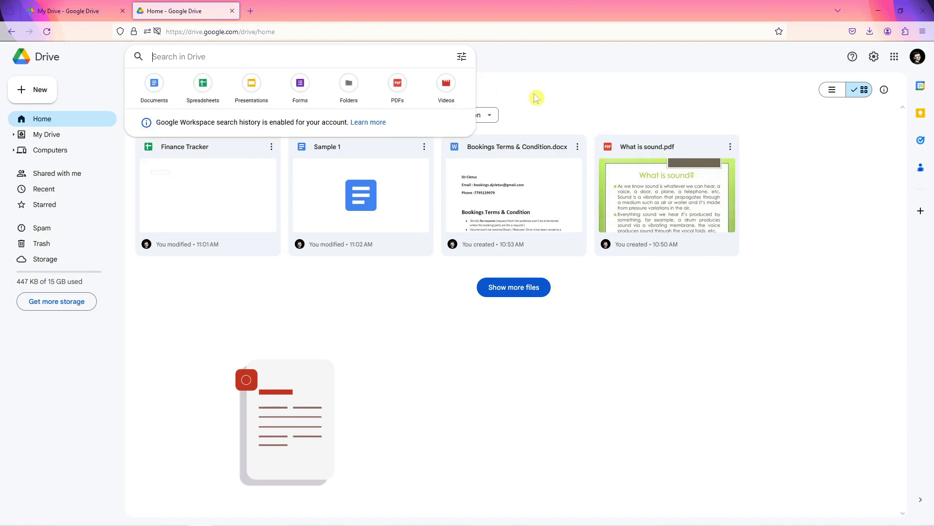
click(681, 409)
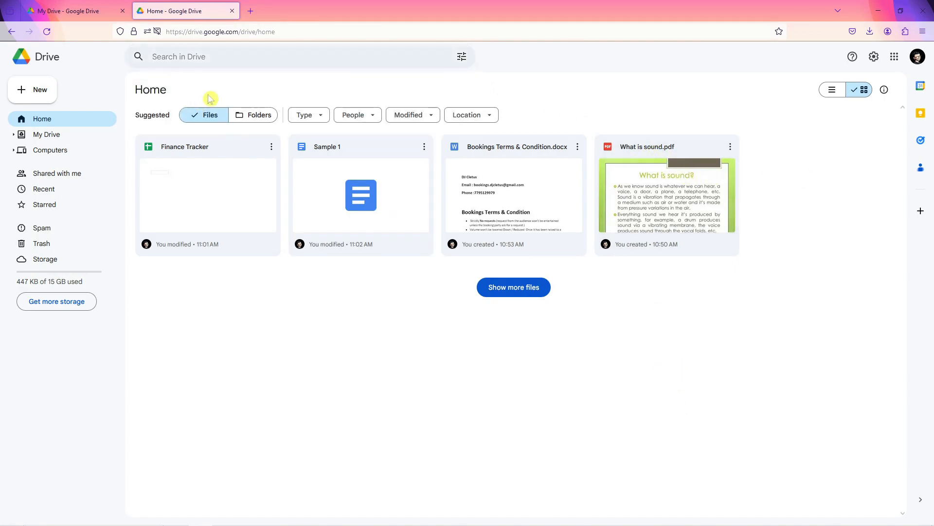
click(206, 62)
text(what is sound)
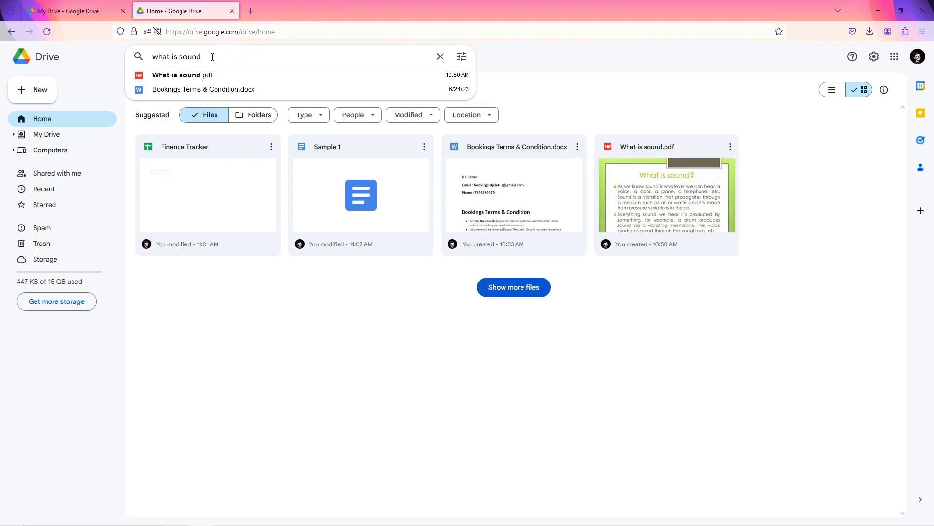
key(Return)
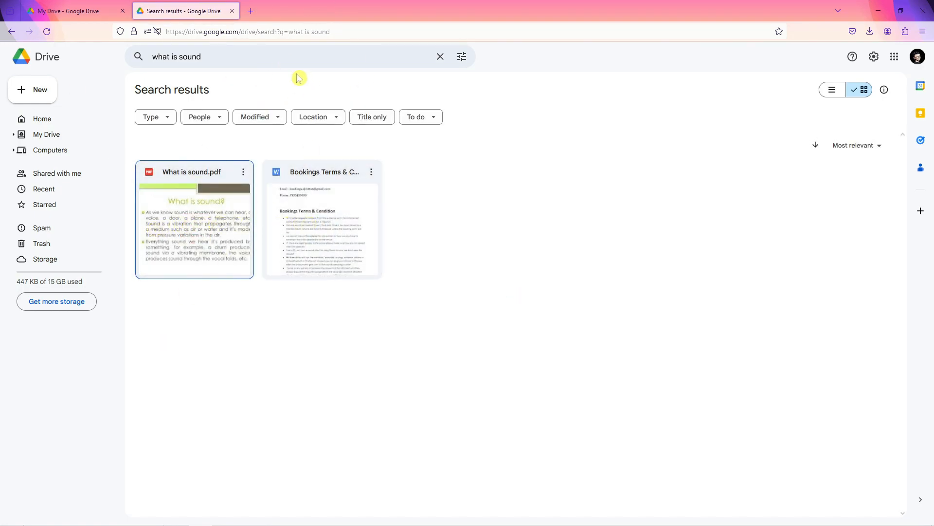
Step: Run an advanced search for the words "what is soun sound" with the owner set to Owned by me
click(211, 60)
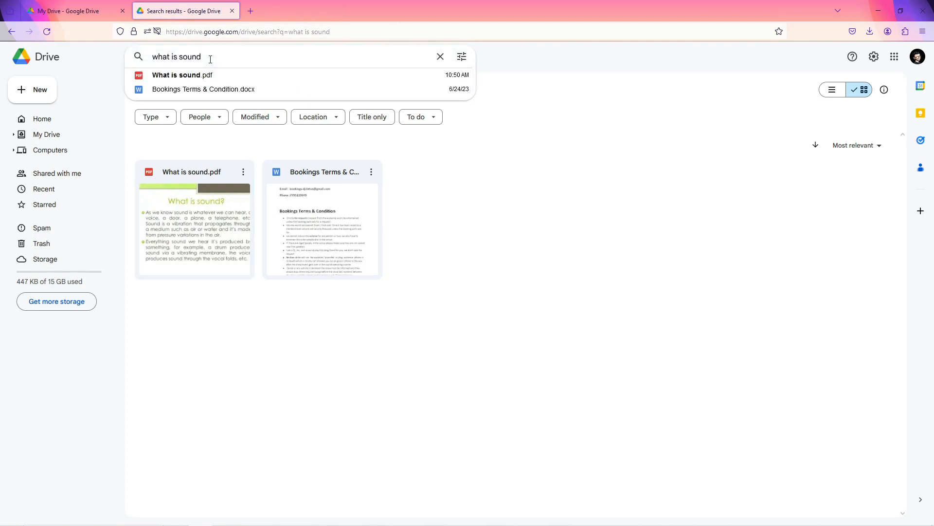
click(462, 56)
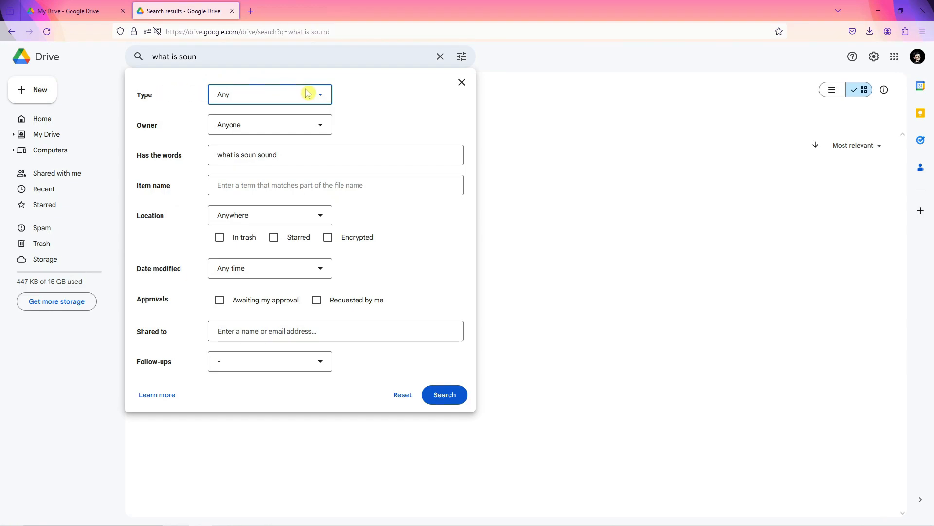
click(304, 126)
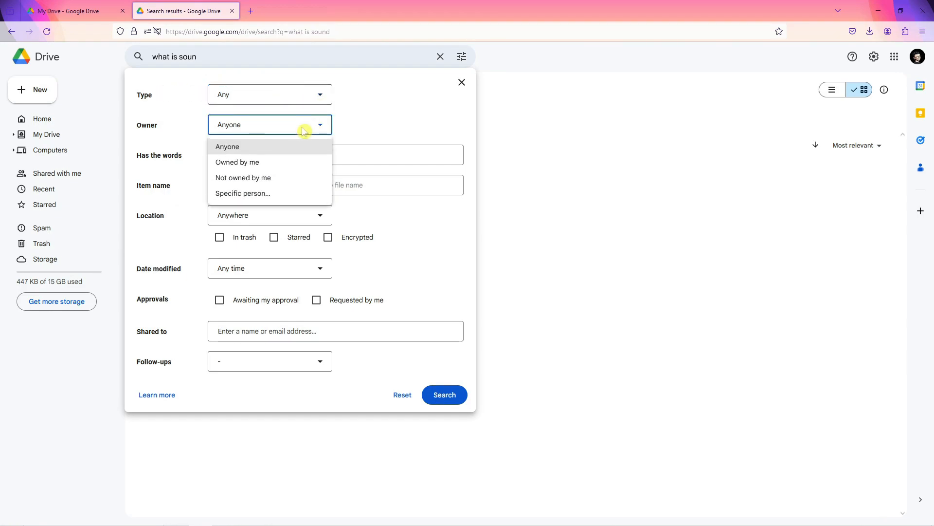
click(286, 163)
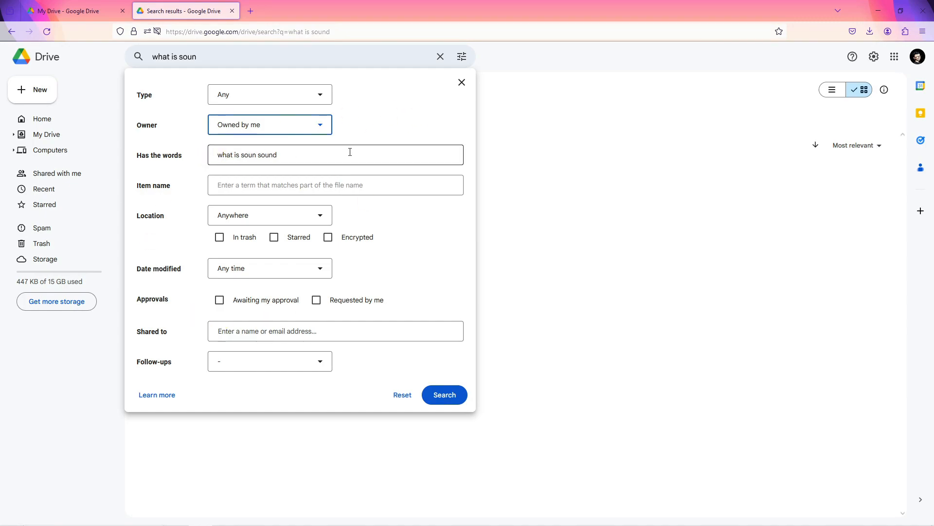
click(444, 396)
Step: Remove the stray "soun" from the owner-restricted query and search again for "what is sound"
click(238, 56)
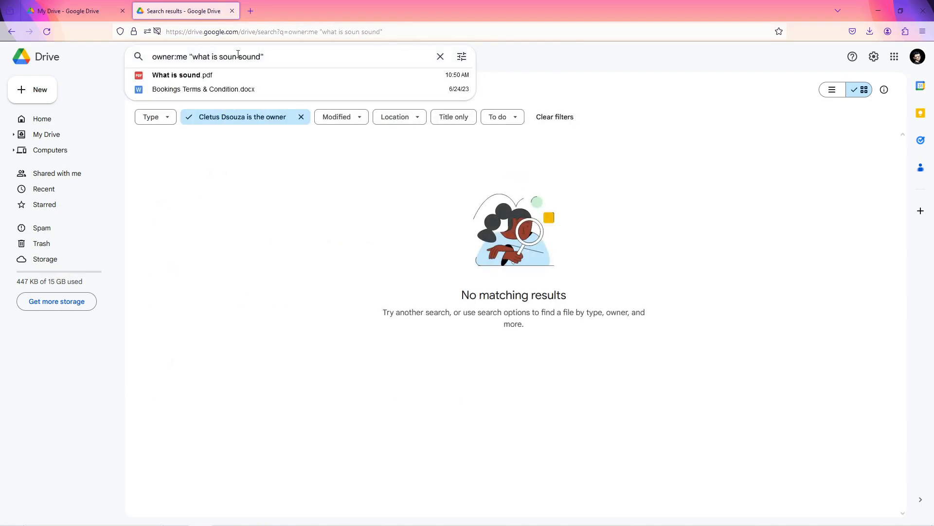
key(BackSpace)
key(BackSpace)
key(BackSpace)
key(BackSpace)
key(Return)
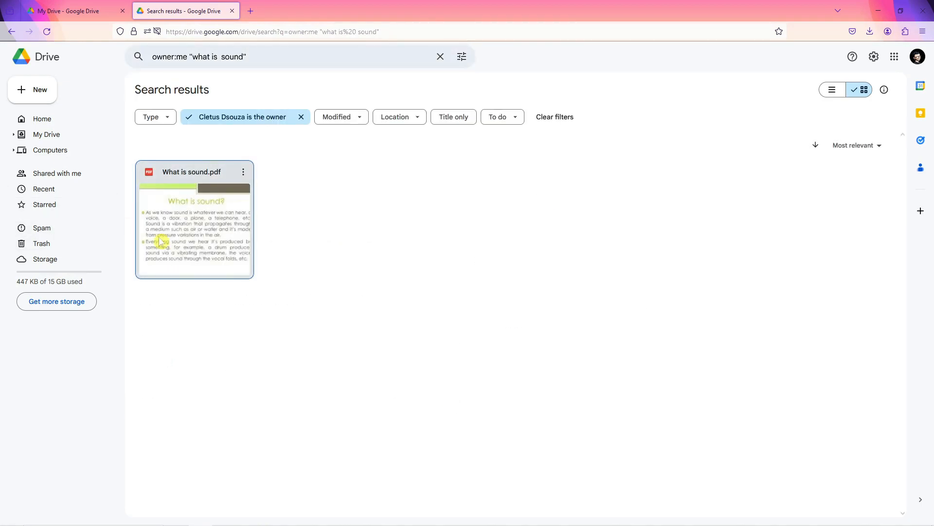